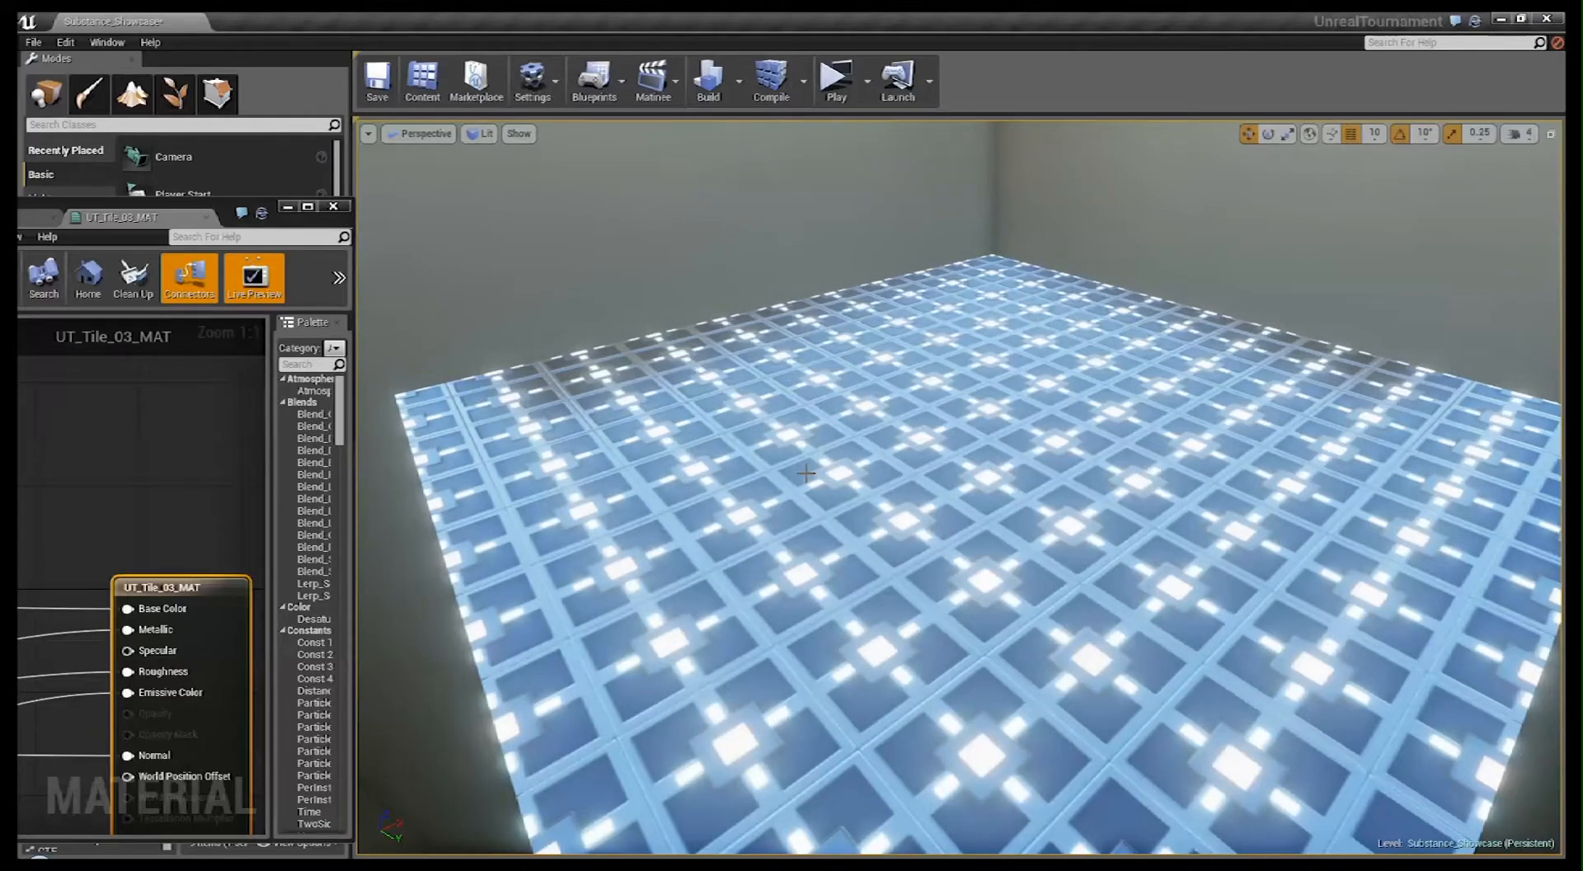
- Examine how the glowing tile floor reflects light from several viewing angles in the level
mouse_move(819, 471)
right_mouse_down()
mouse_move(866, 495)
mouse_move(812, 495)
mouse_move(811, 545)
mouse_move(784, 413)
mouse_move(808, 470)
mouse_move(841, 478)
right_mouse_up()
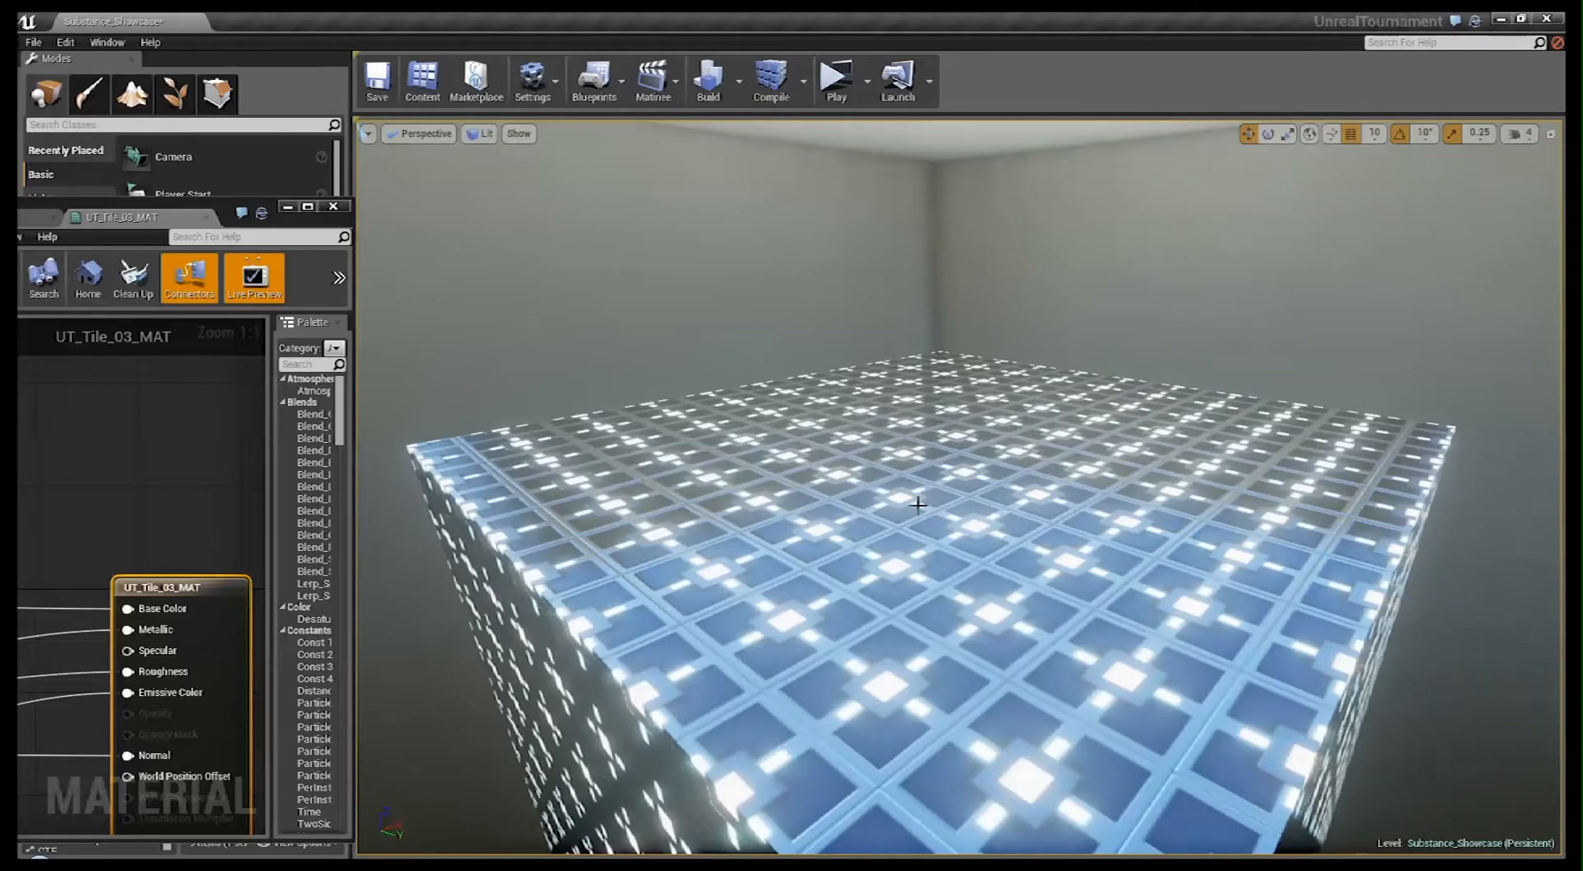
right_click_drag(841, 478, 949, 610)
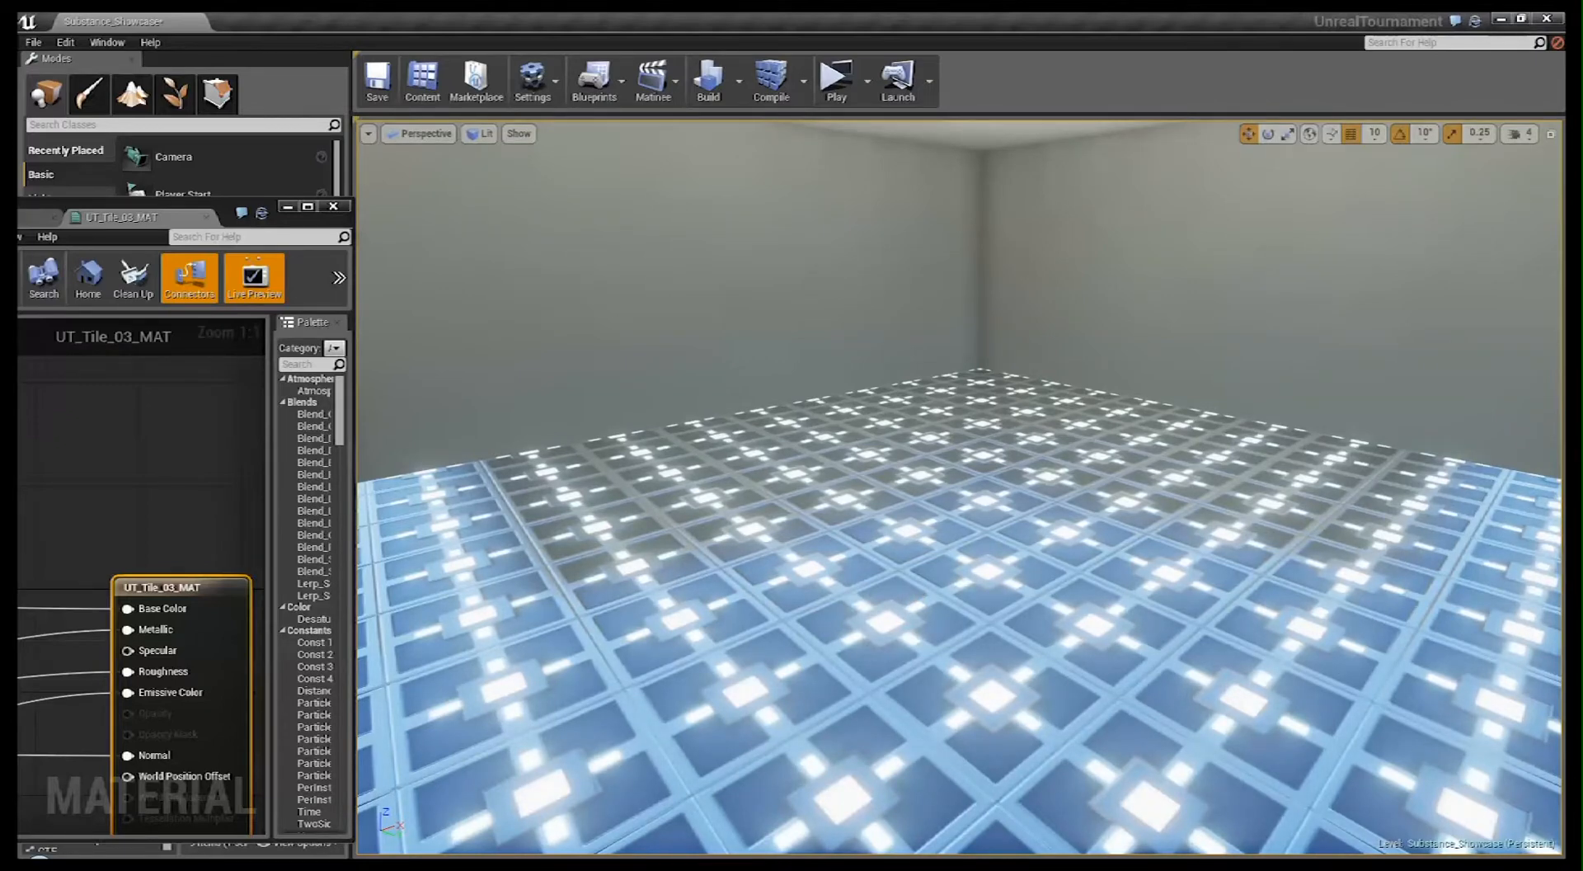
left_click_drag(928, 847, 957, 855)
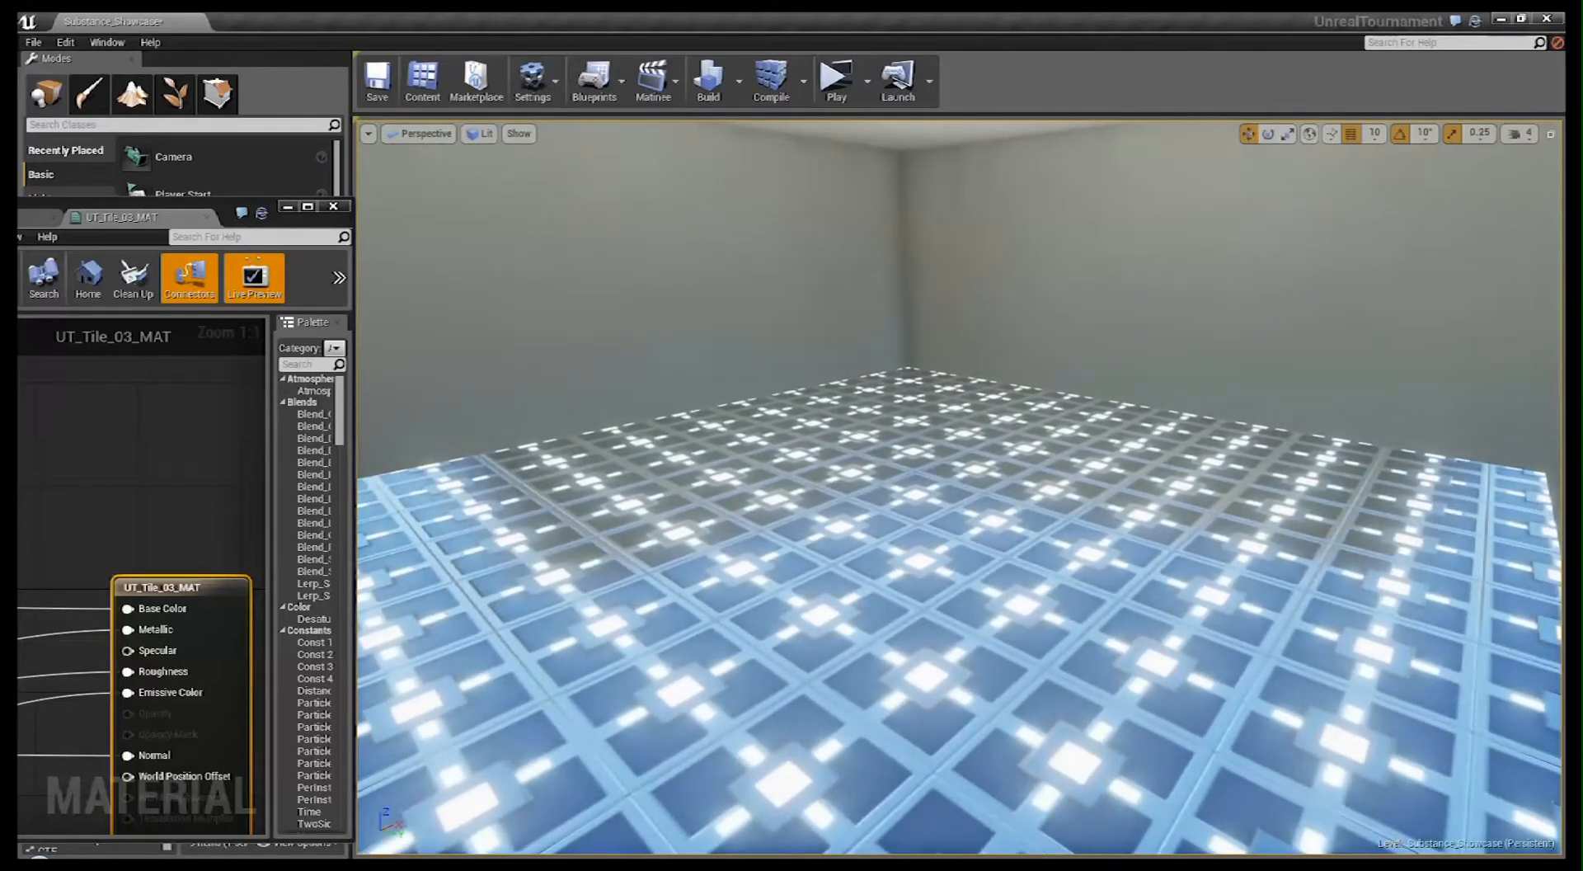
left_click_drag(957, 577, 890, 608)
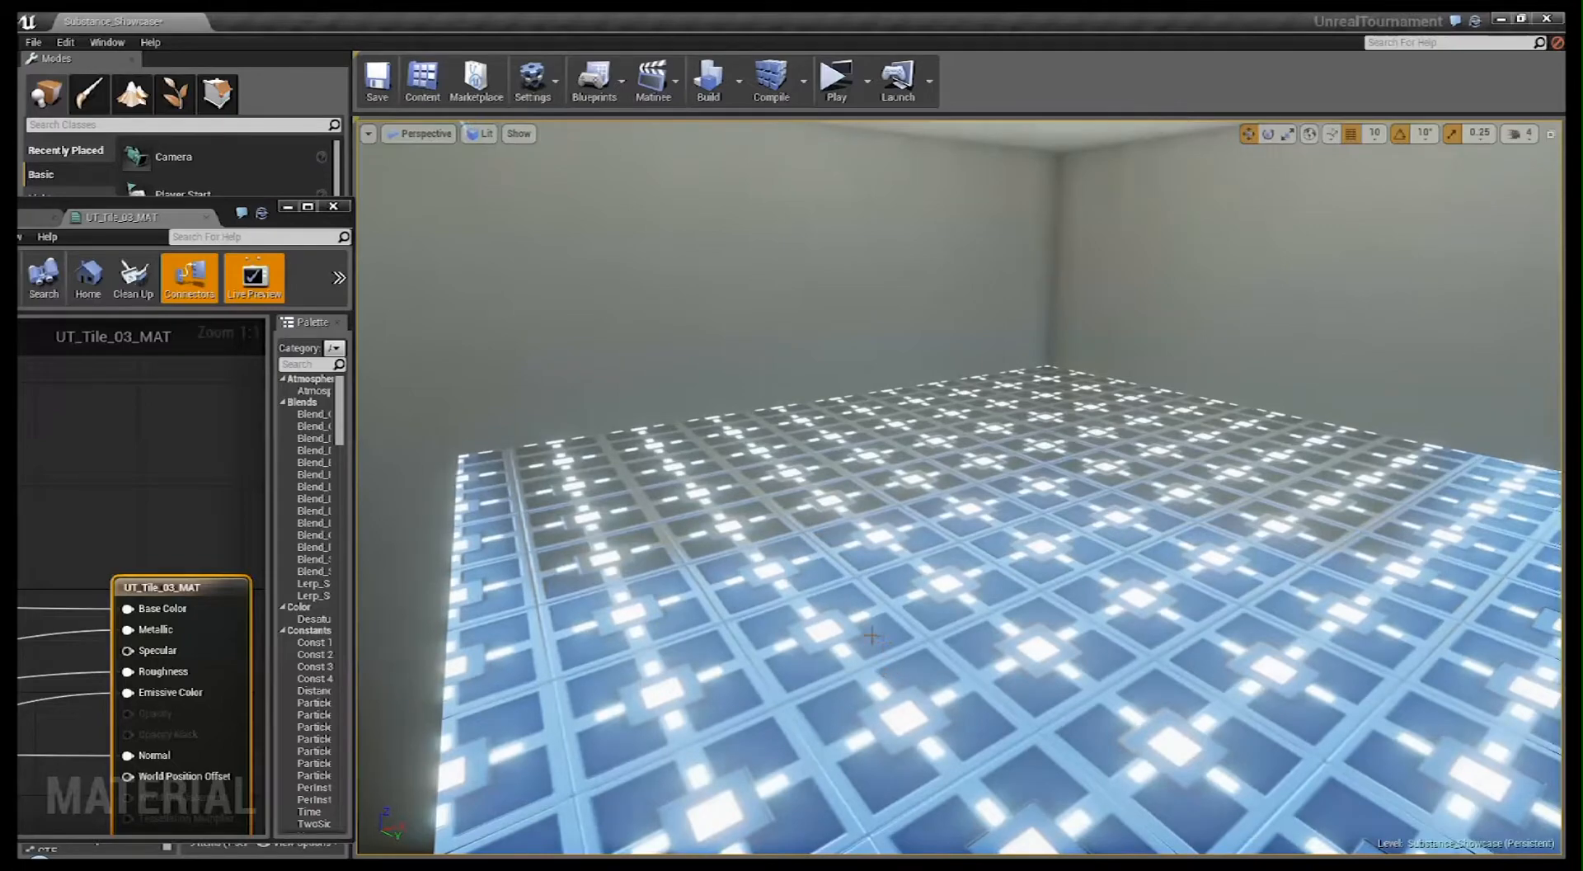
mouse_move(866, 633)
left_mouse_down()
mouse_move(975, 635)
mouse_move(985, 617)
mouse_move(968, 605)
mouse_move(885, 618)
mouse_move(1007, 619)
mouse_move(867, 635)
left_mouse_up()
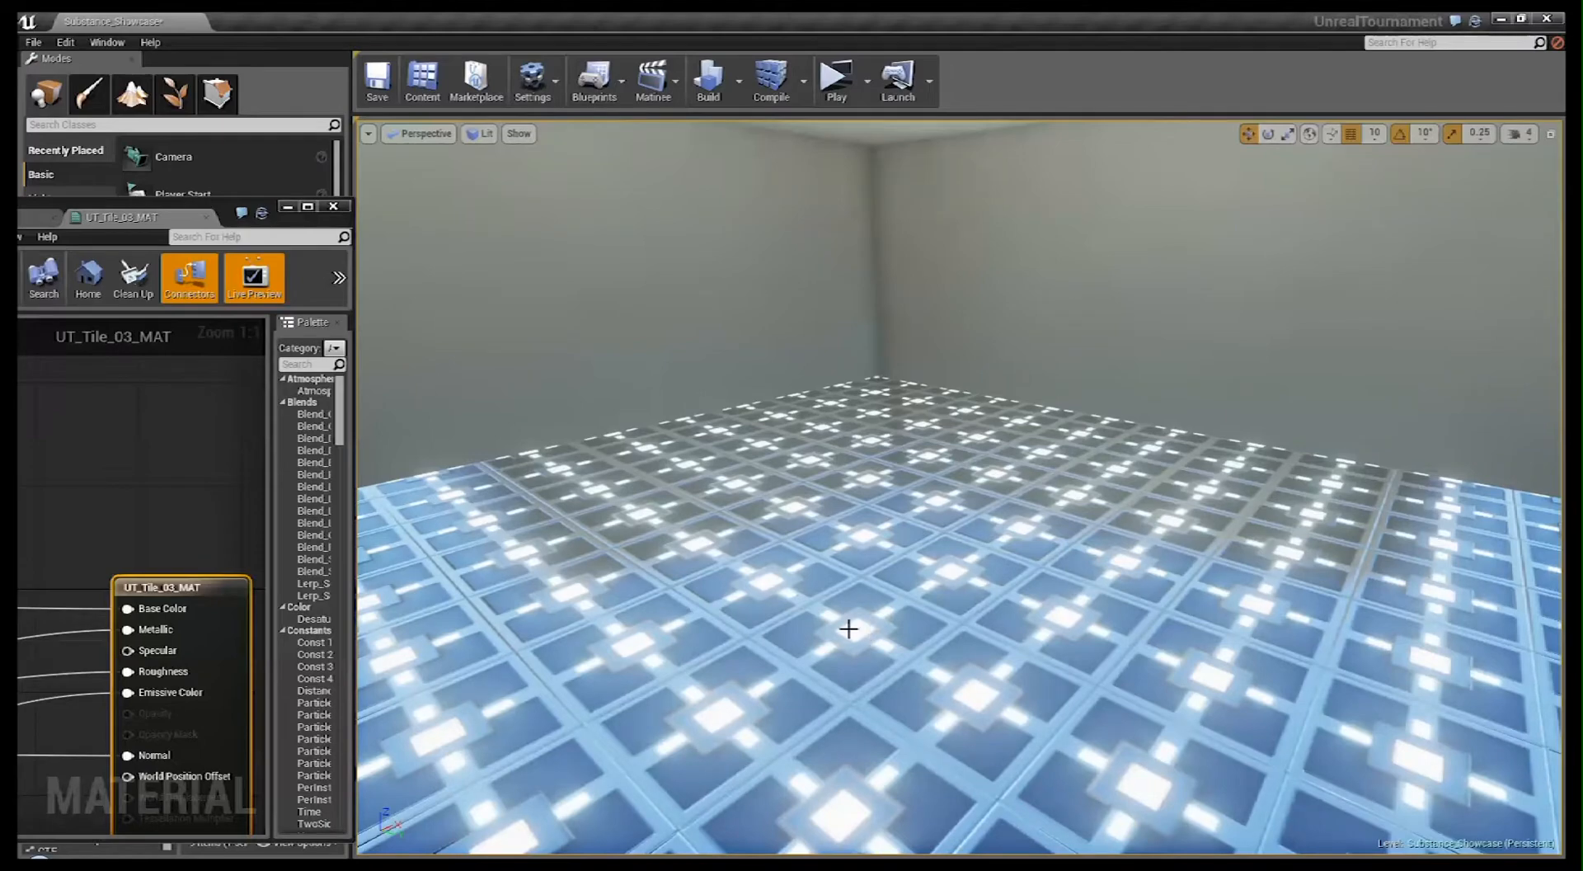
mouse_move(851, 624)
left_mouse_down()
mouse_move(796, 643)
mouse_move(868, 649)
mouse_move(842, 631)
mouse_move(854, 599)
mouse_move(835, 605)
mouse_move(863, 619)
left_mouse_up()
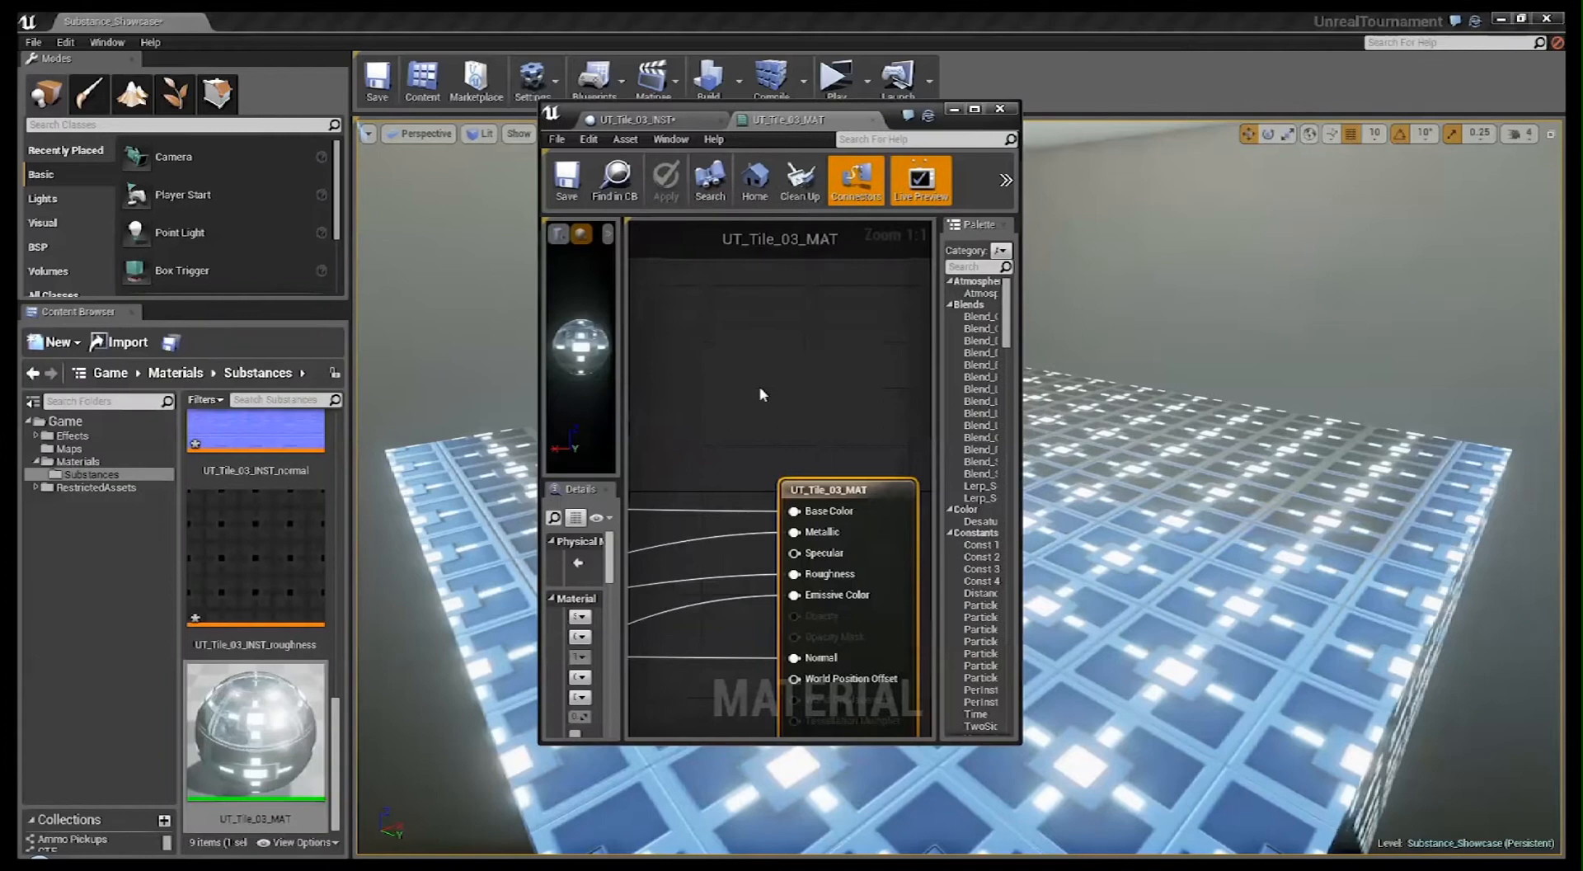
- Inspect the UT_Tile_03_MAT material graph in a widened editor window, and minimize the window
scroll(714, 439, "down", 3)
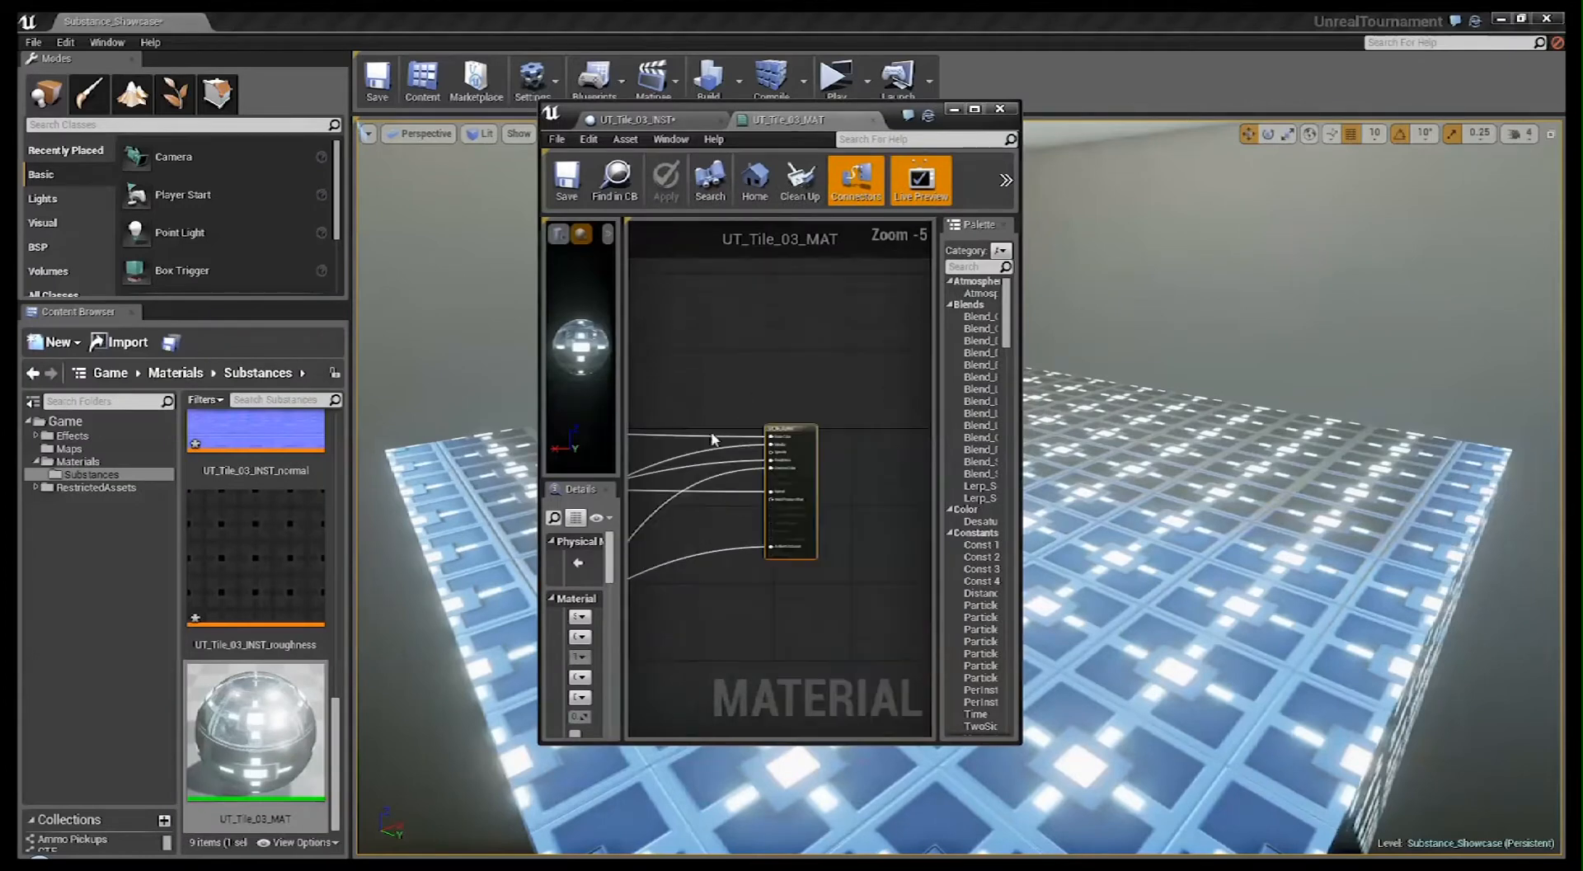
right_click_drag(714, 375, 812, 412)
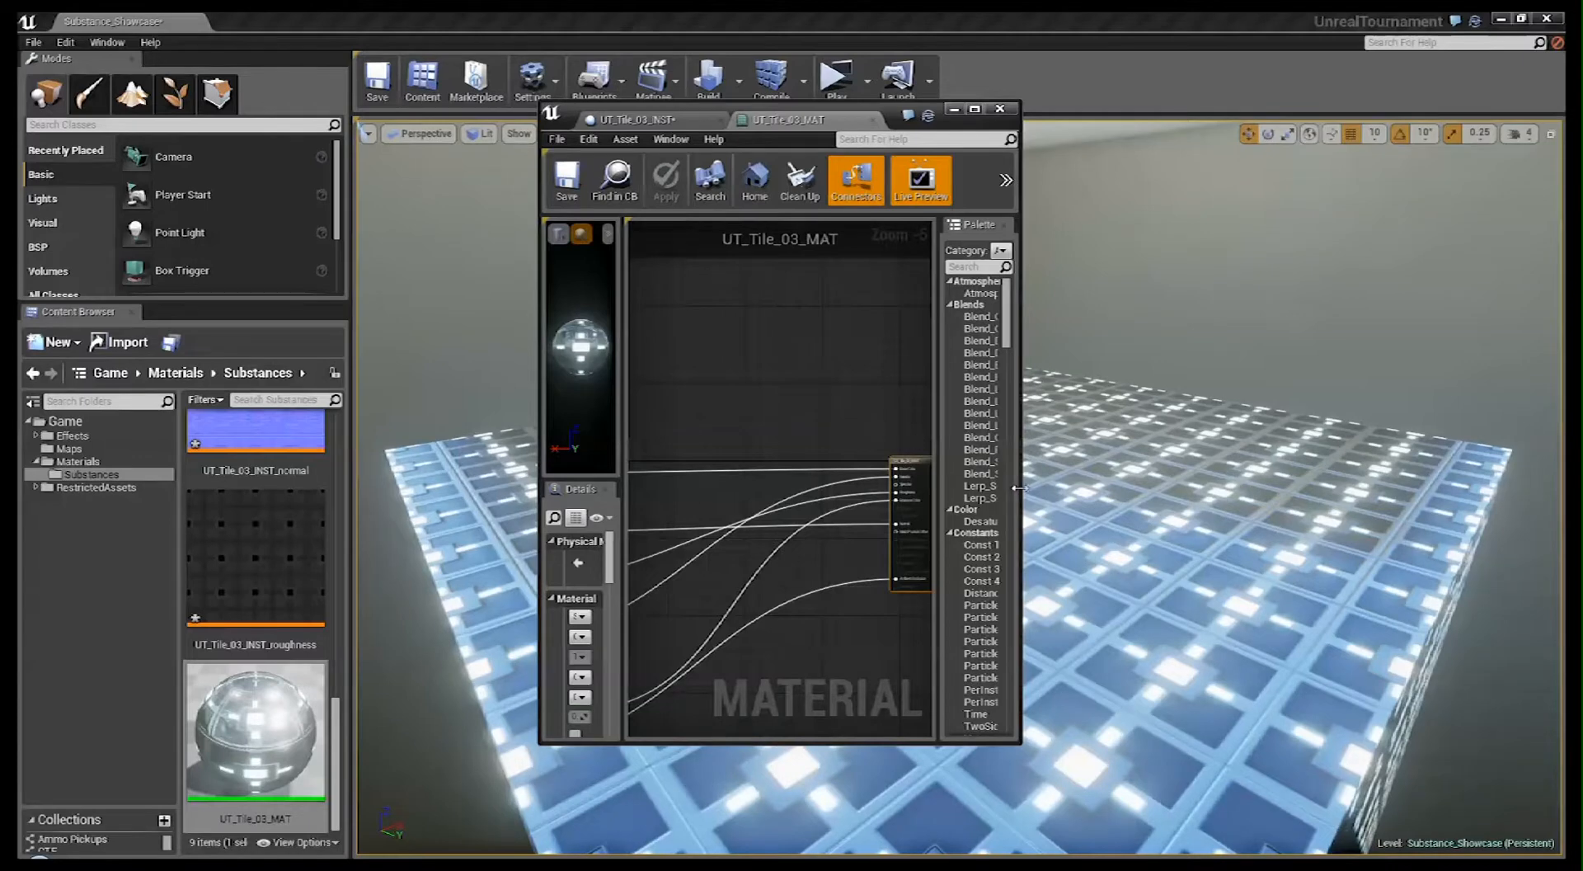
left_click_drag(1020, 493, 1200, 500)
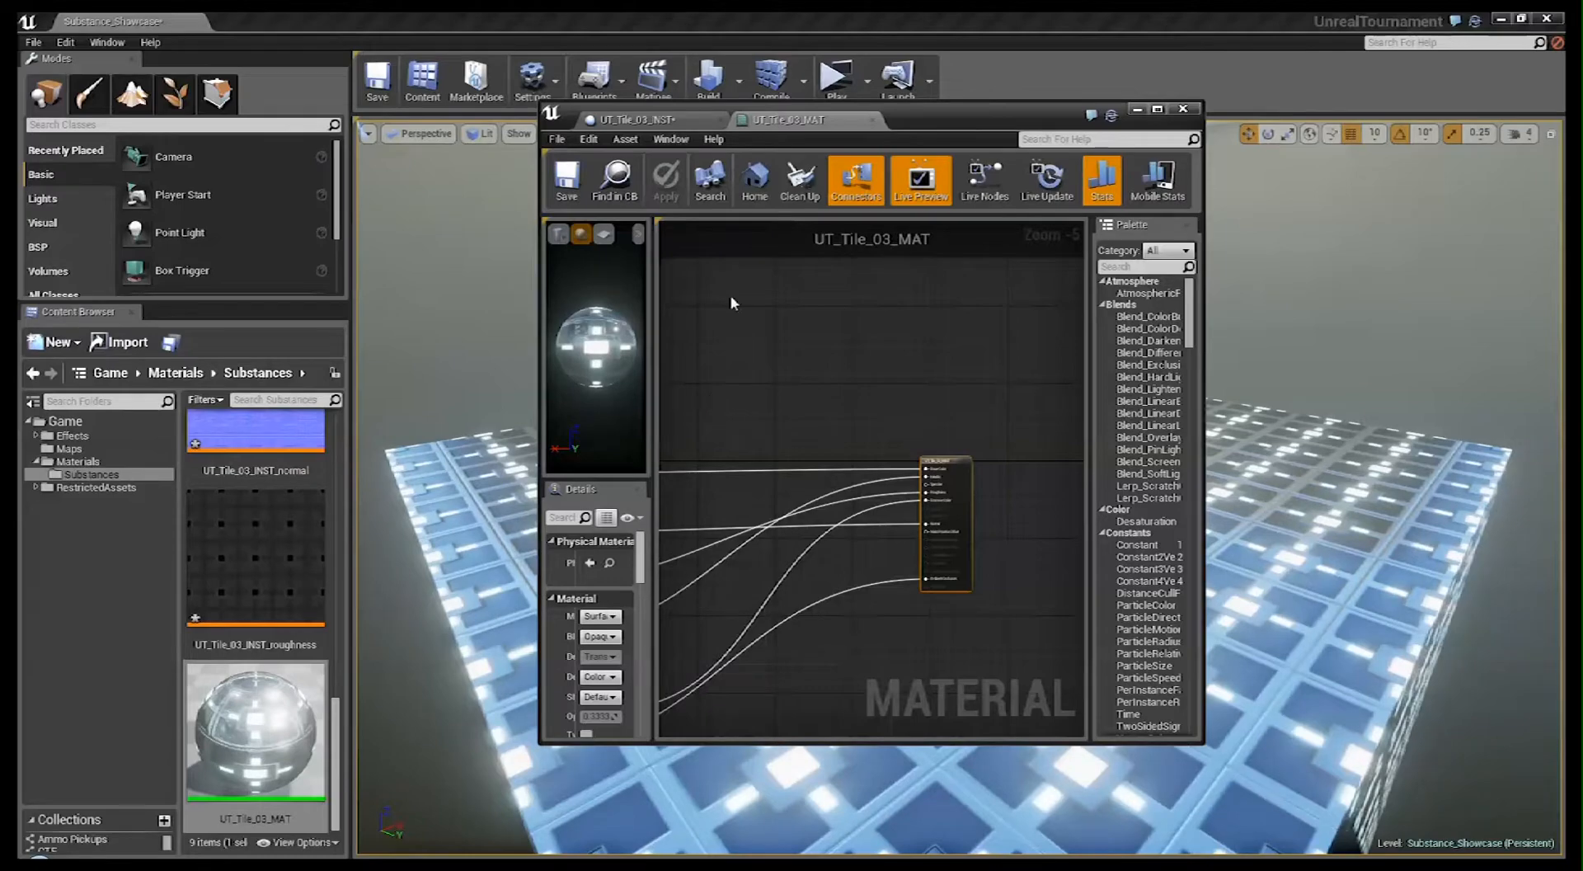
left_click(1138, 110)
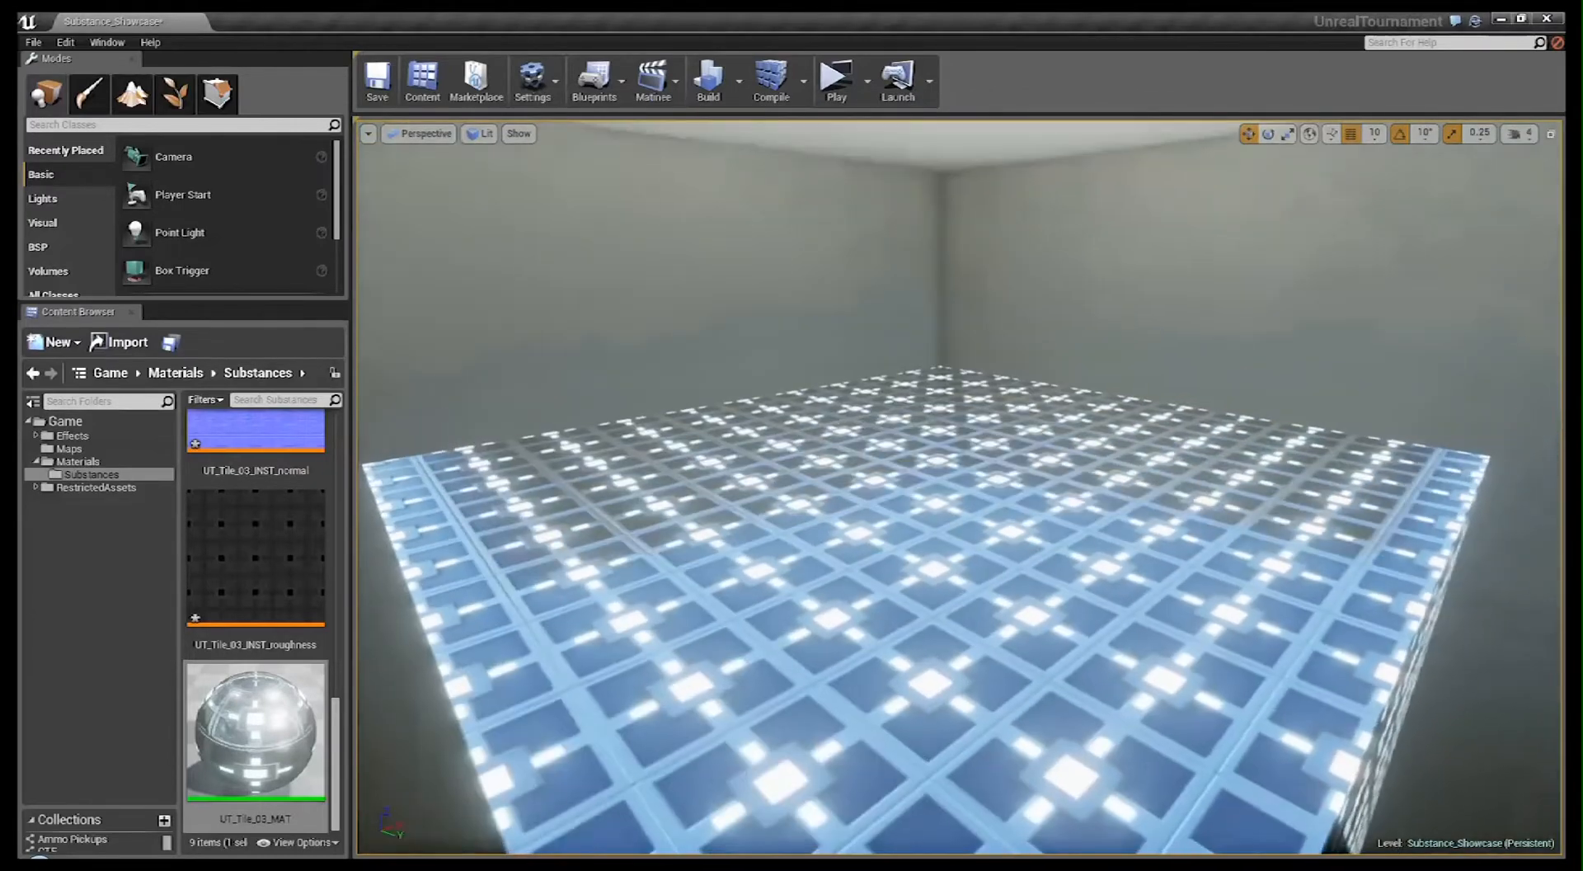
- Open the UT_Tile_03_INST substance graph instance, place its editor beside the floor, and bring its Material_01 inputs into view
right_click_drag(1042, 584, 1004, 556)
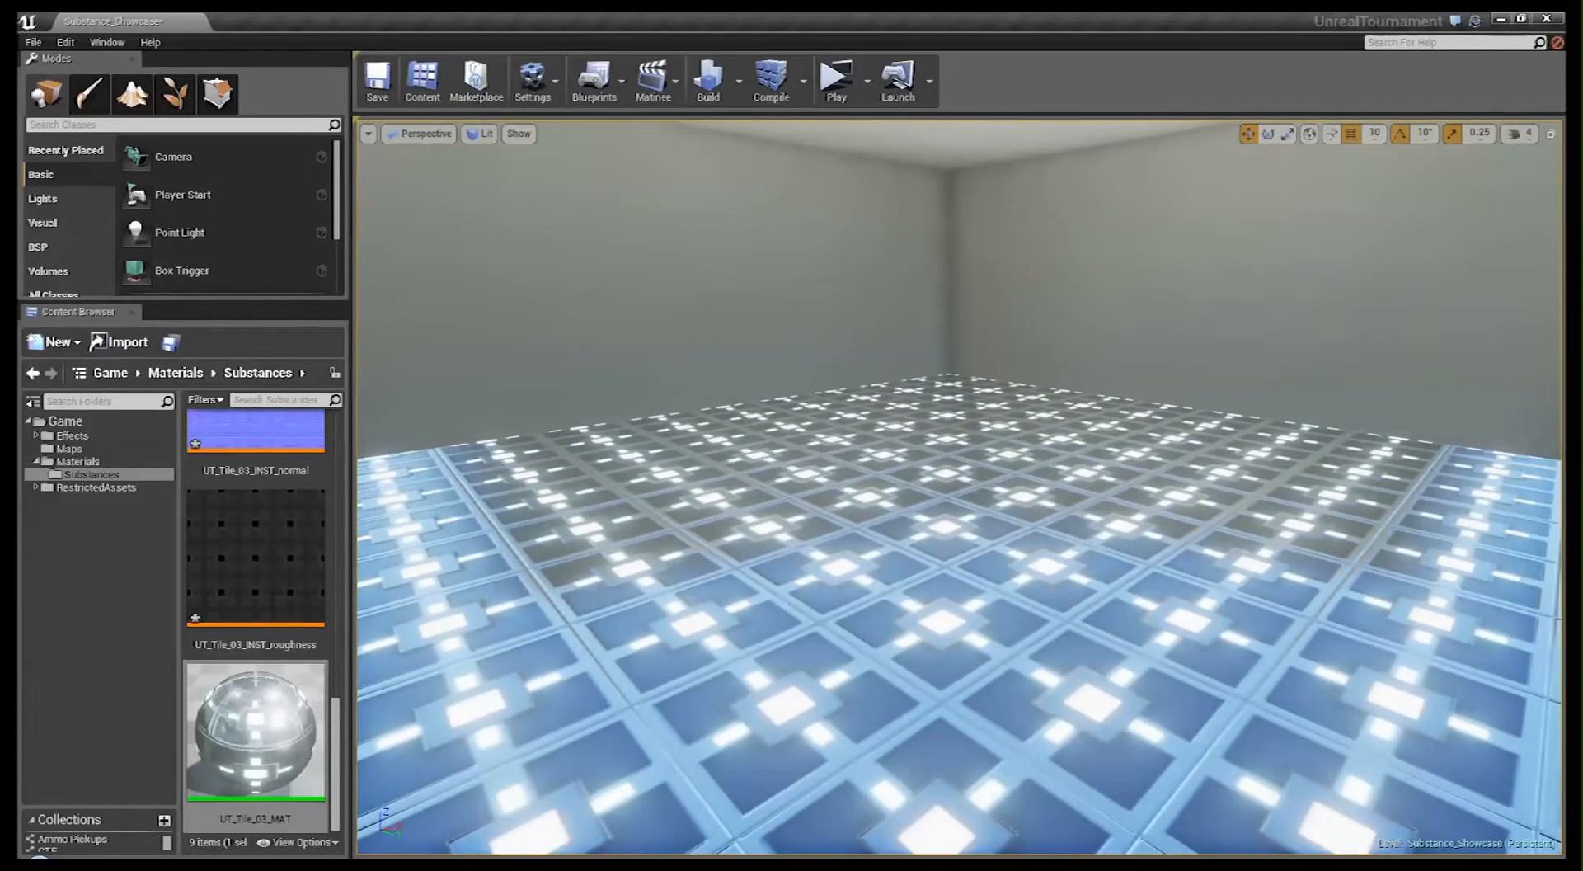
right_click_drag(1005, 556, 1057, 577)
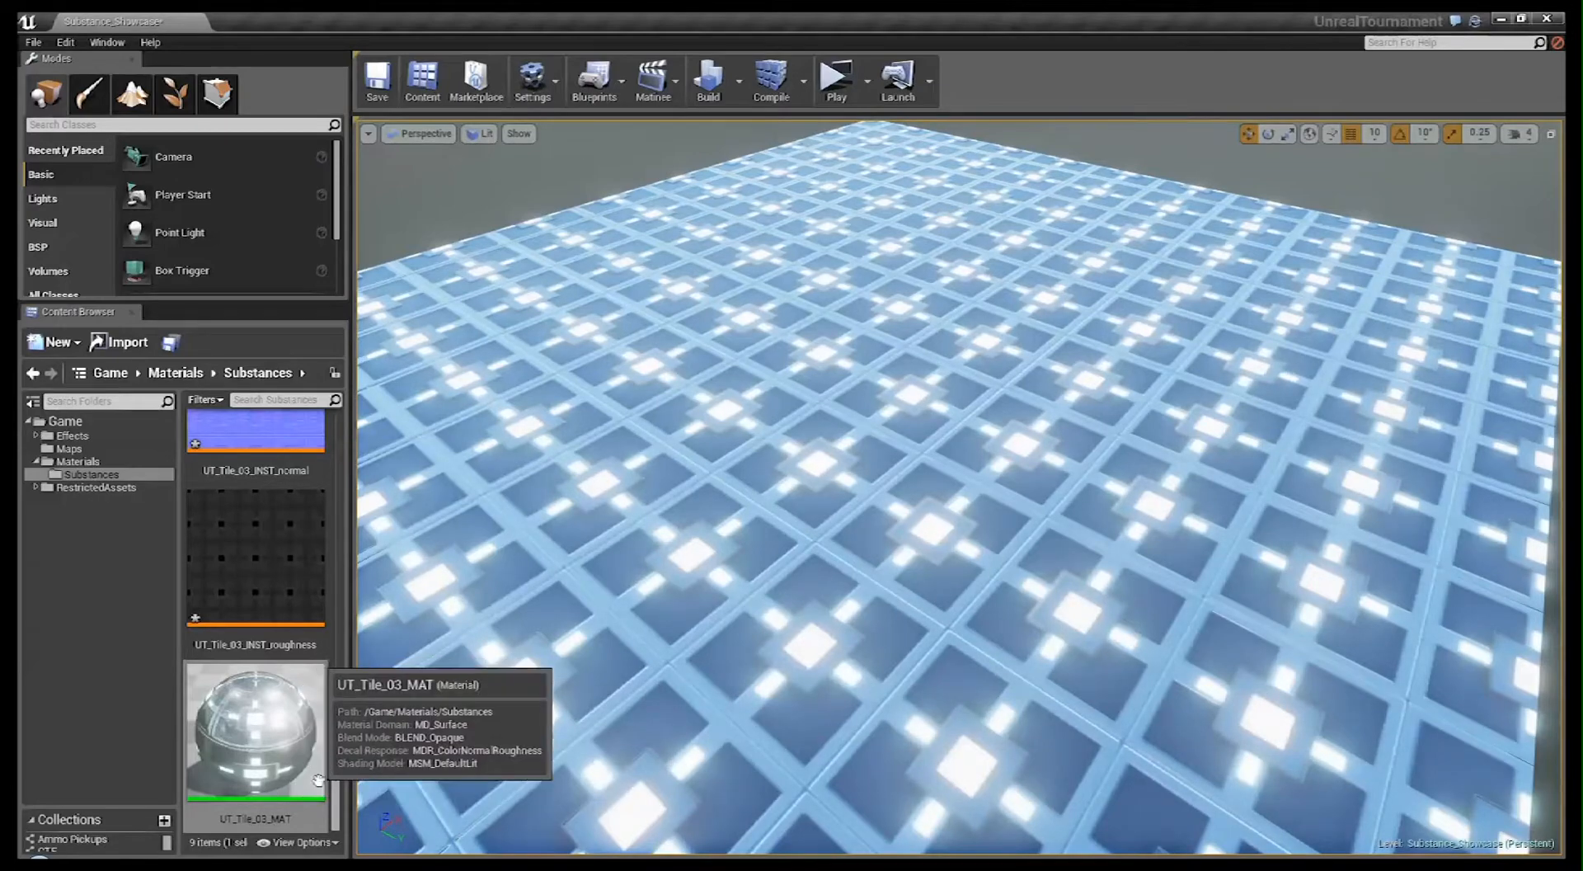
left_click_drag(335, 797, 338, 500)
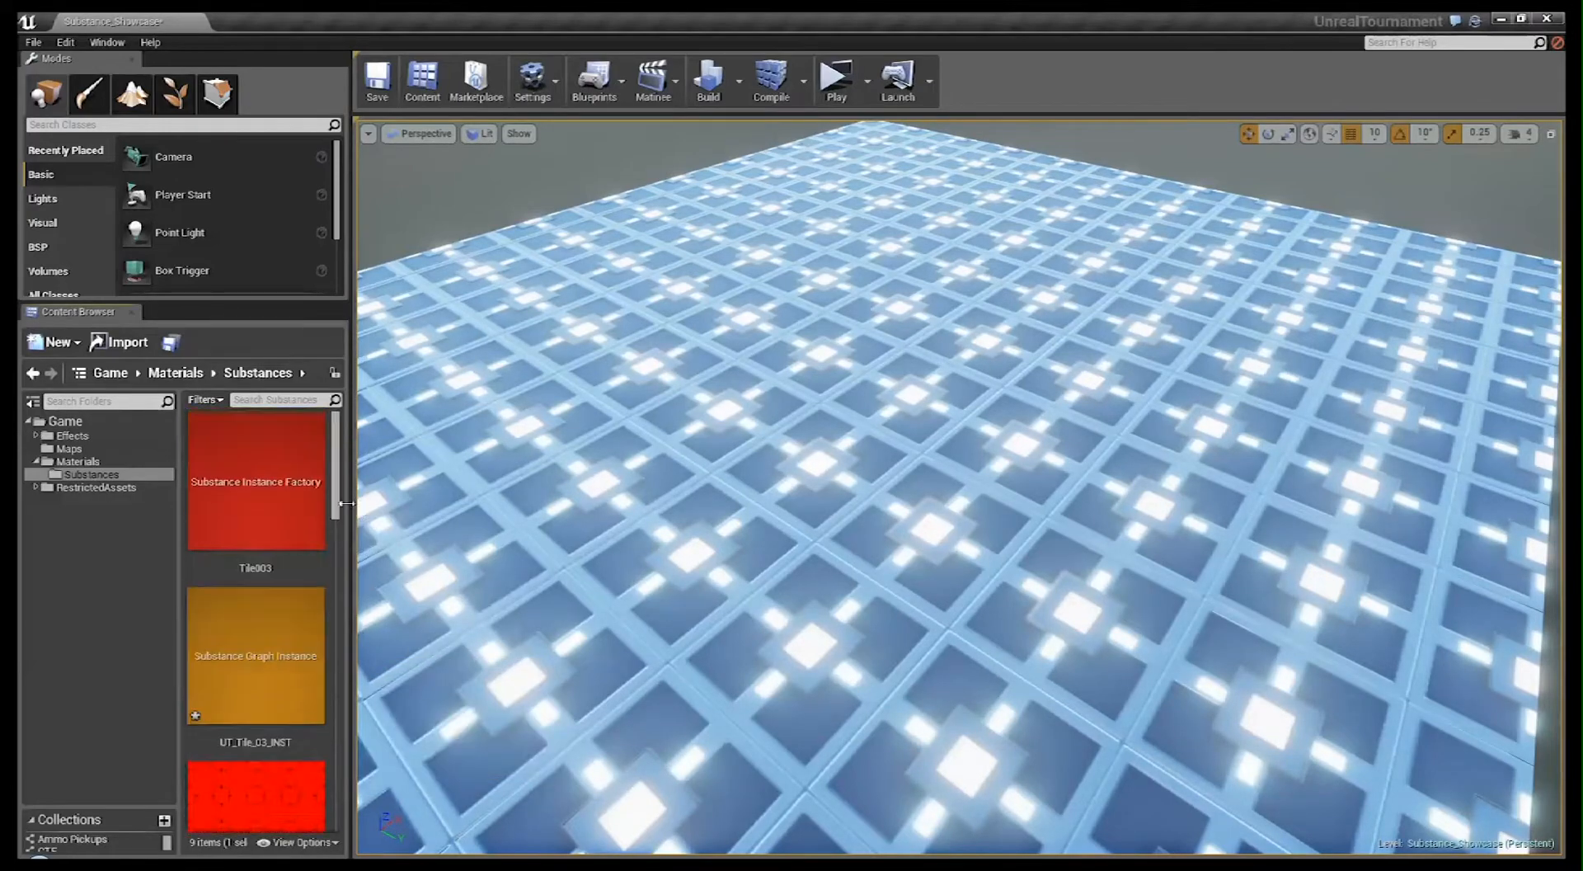
double_click(269, 639)
left_click_drag(1178, 109, 610, 94)
scroll(343, 363, "down", 3)
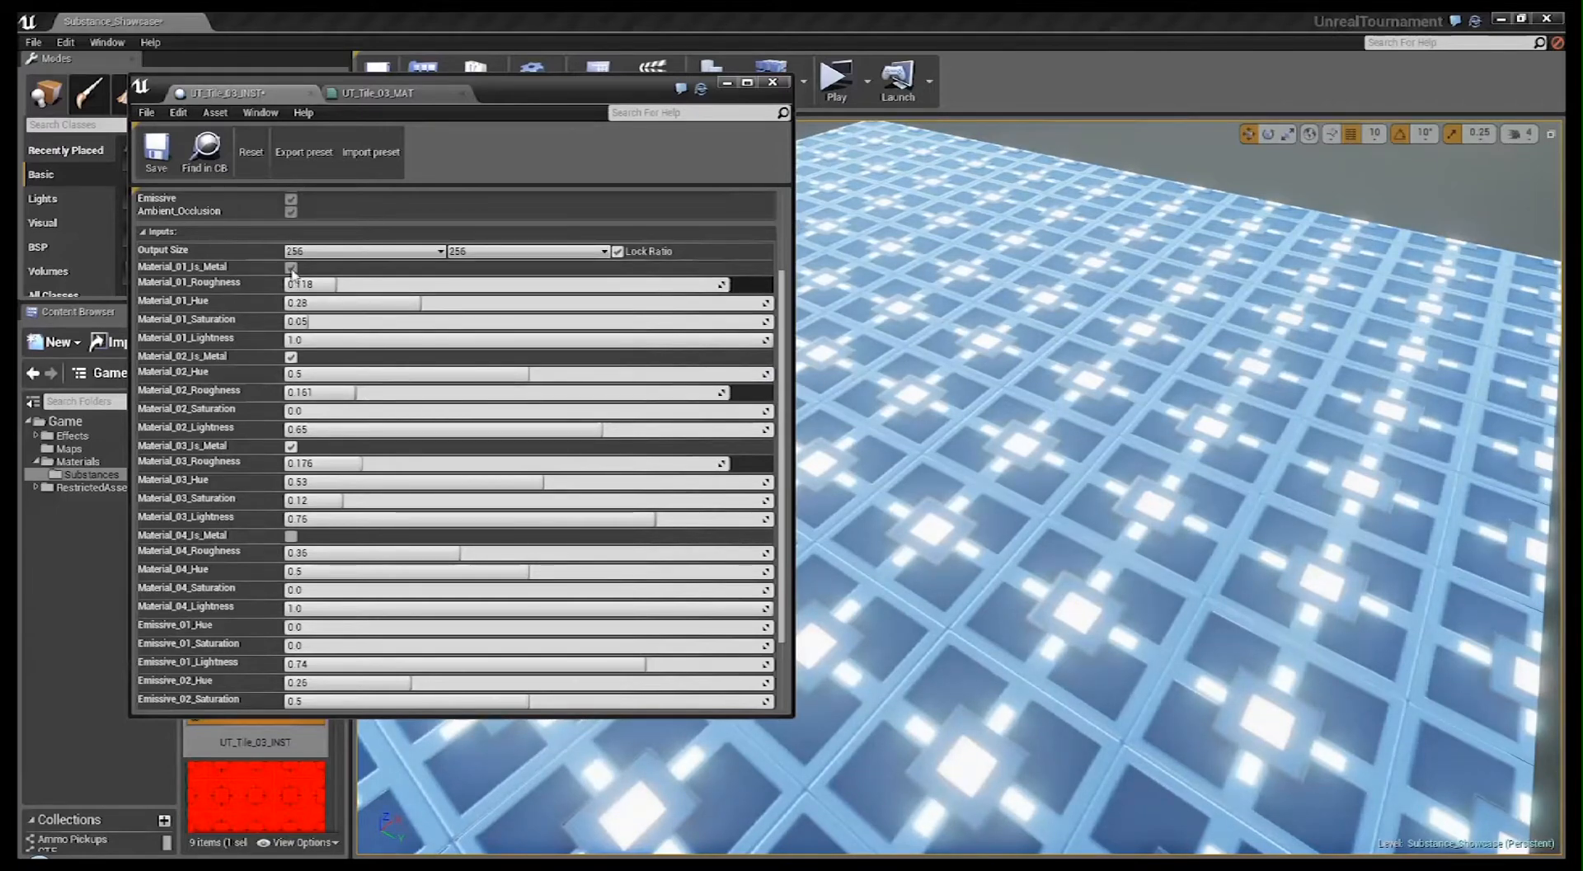
- Toggle Material_01_Is_Metal off and on to compare the metallic and non-metallic floor grid
right_click_drag(1072, 495, 969, 503)
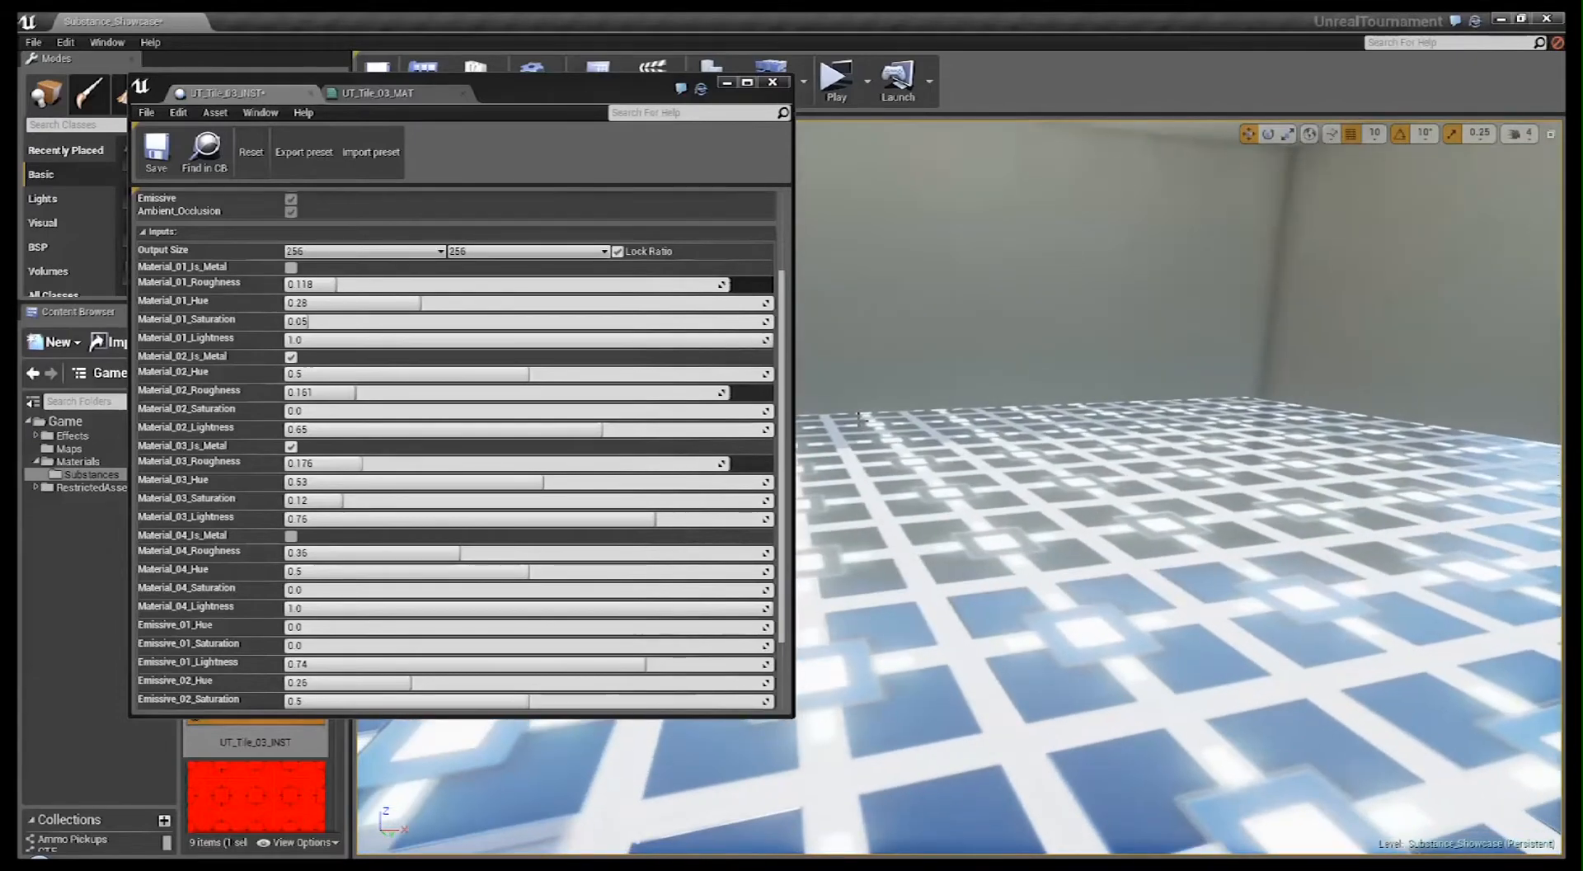
left_click(291, 268)
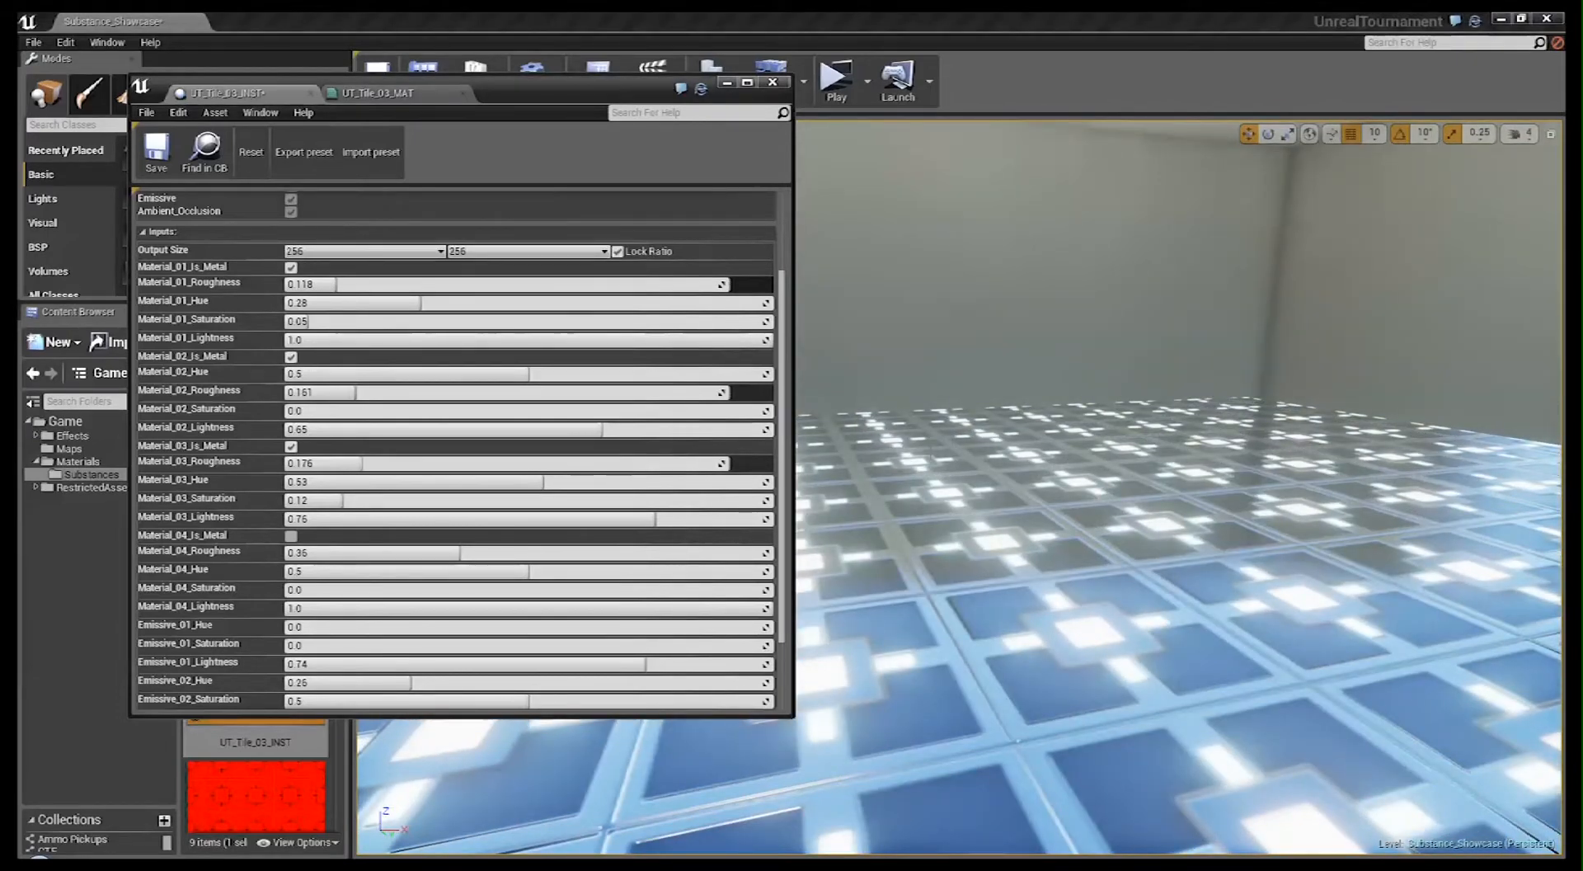
mouse_move(930, 456)
right_mouse_down()
mouse_move(932, 527)
mouse_move(930, 482)
right_mouse_up()
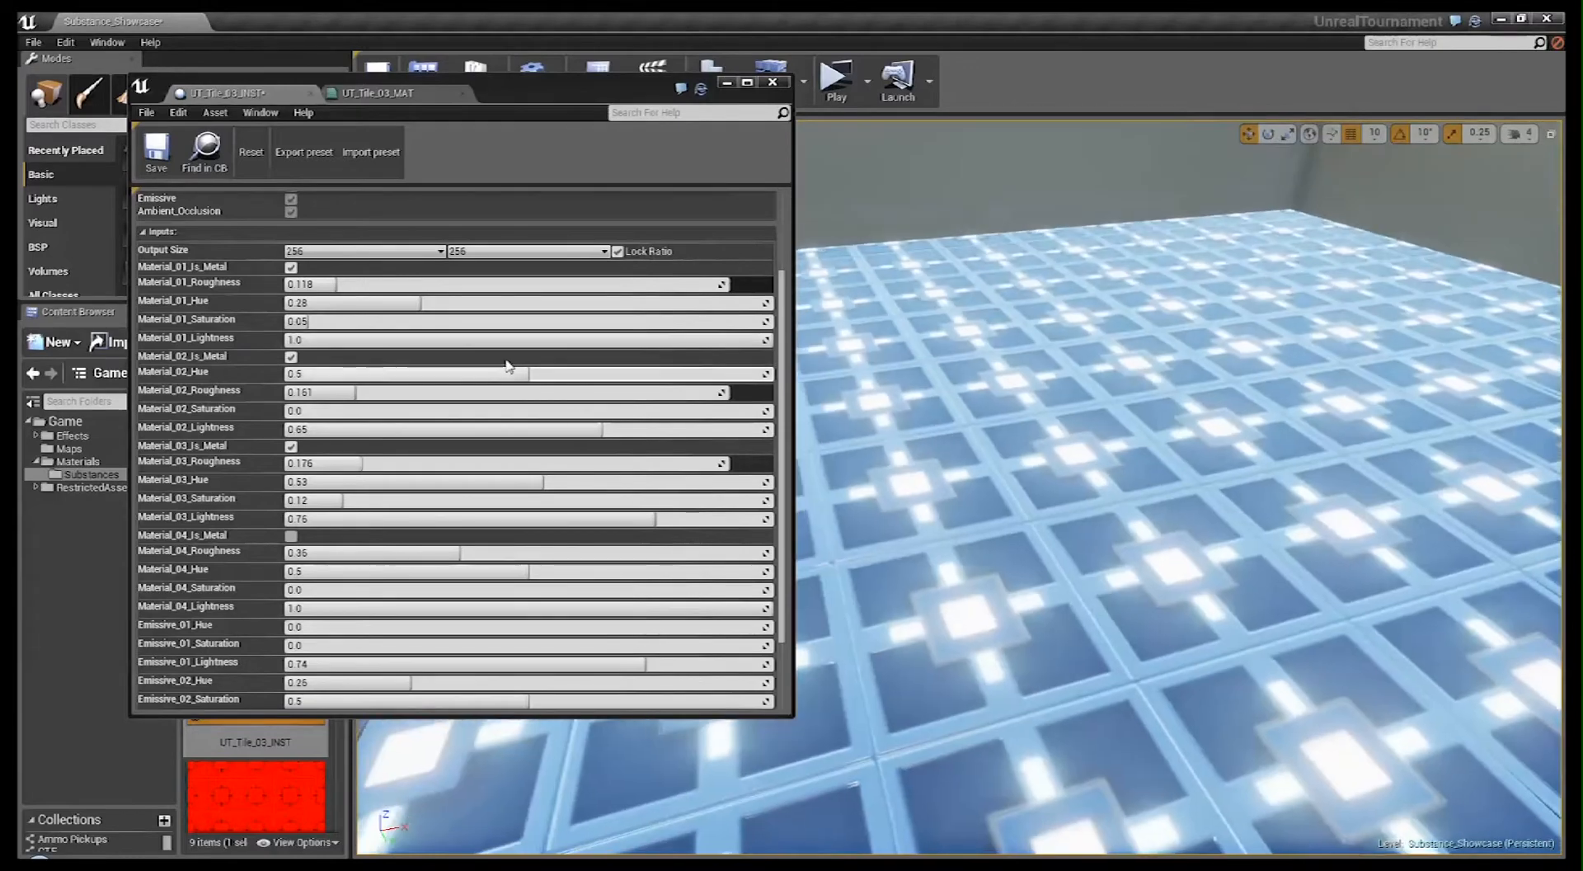
left_click(291, 267)
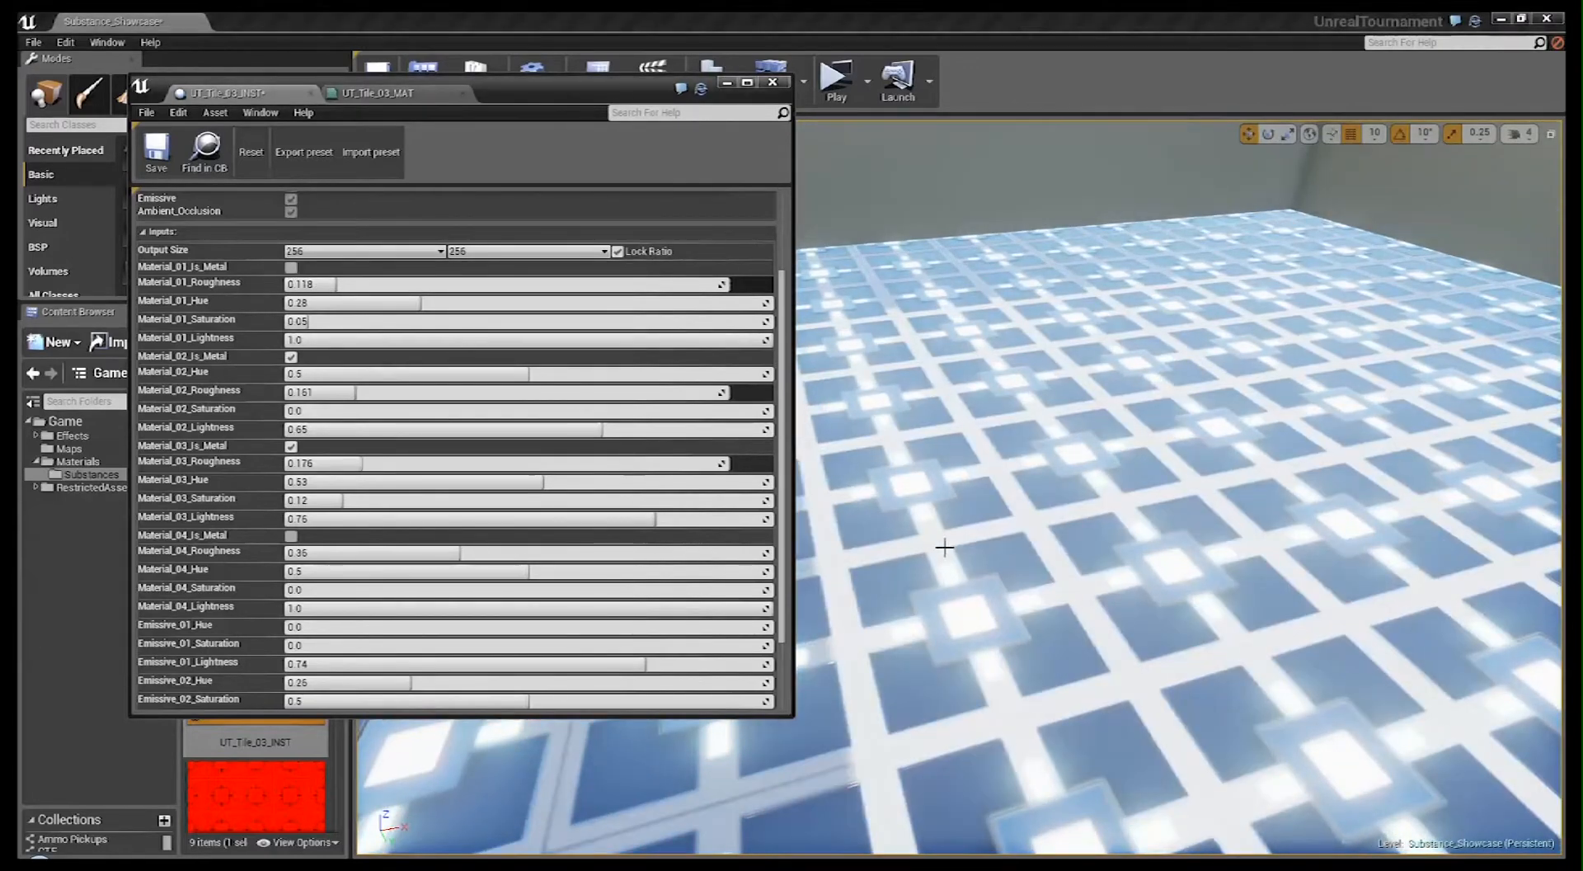
mouse_move(944, 547)
right_mouse_down()
mouse_move(944, 490)
mouse_move(944, 552)
mouse_move(918, 542)
right_mouse_up()
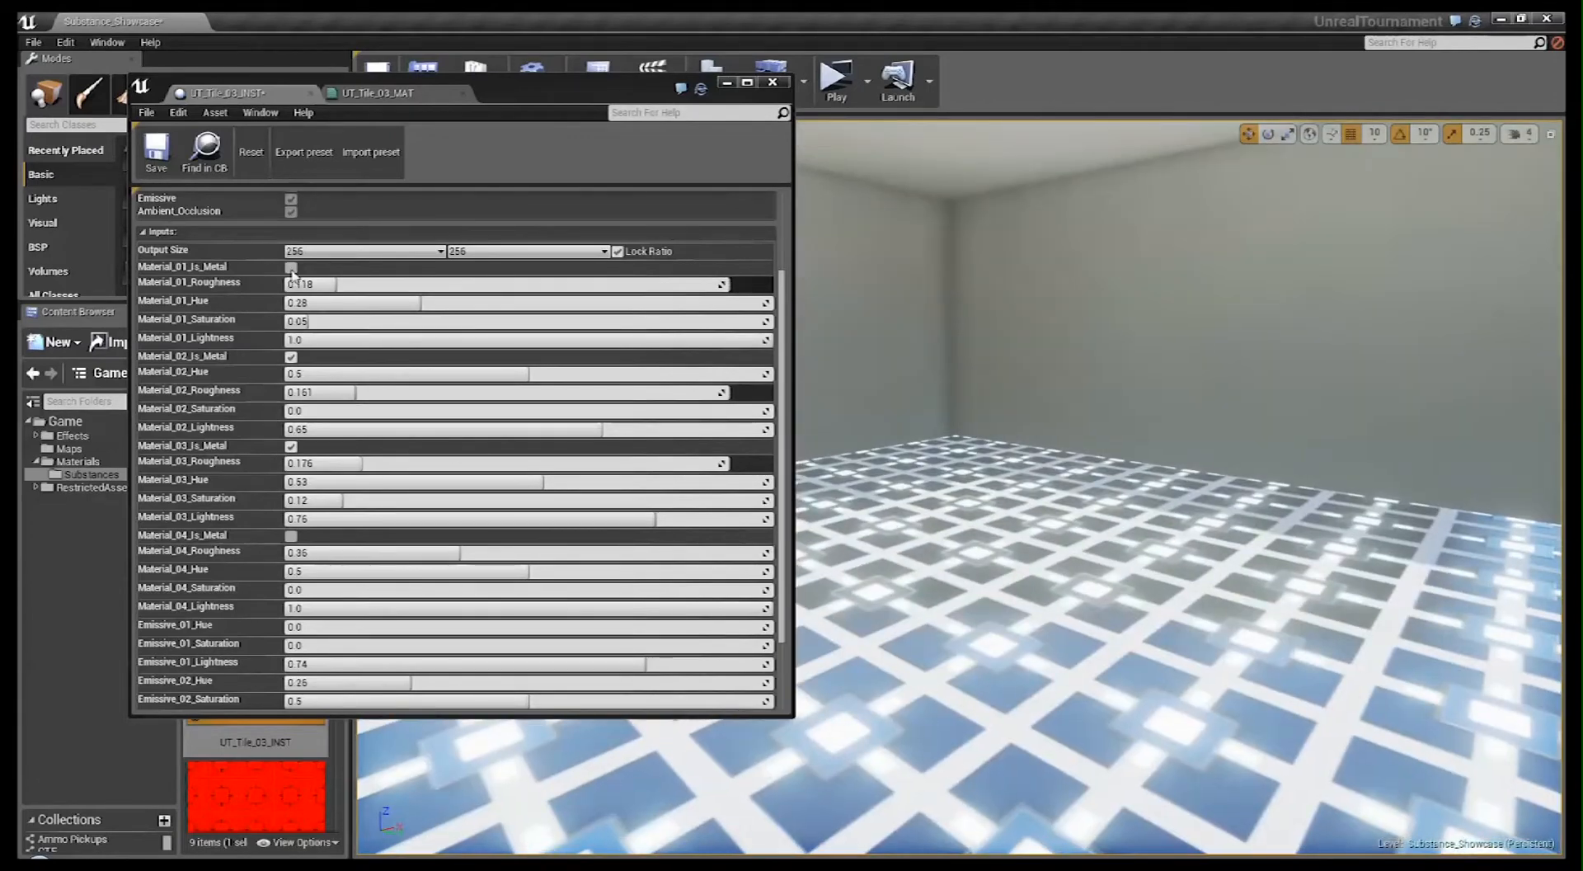
left_click(292, 270)
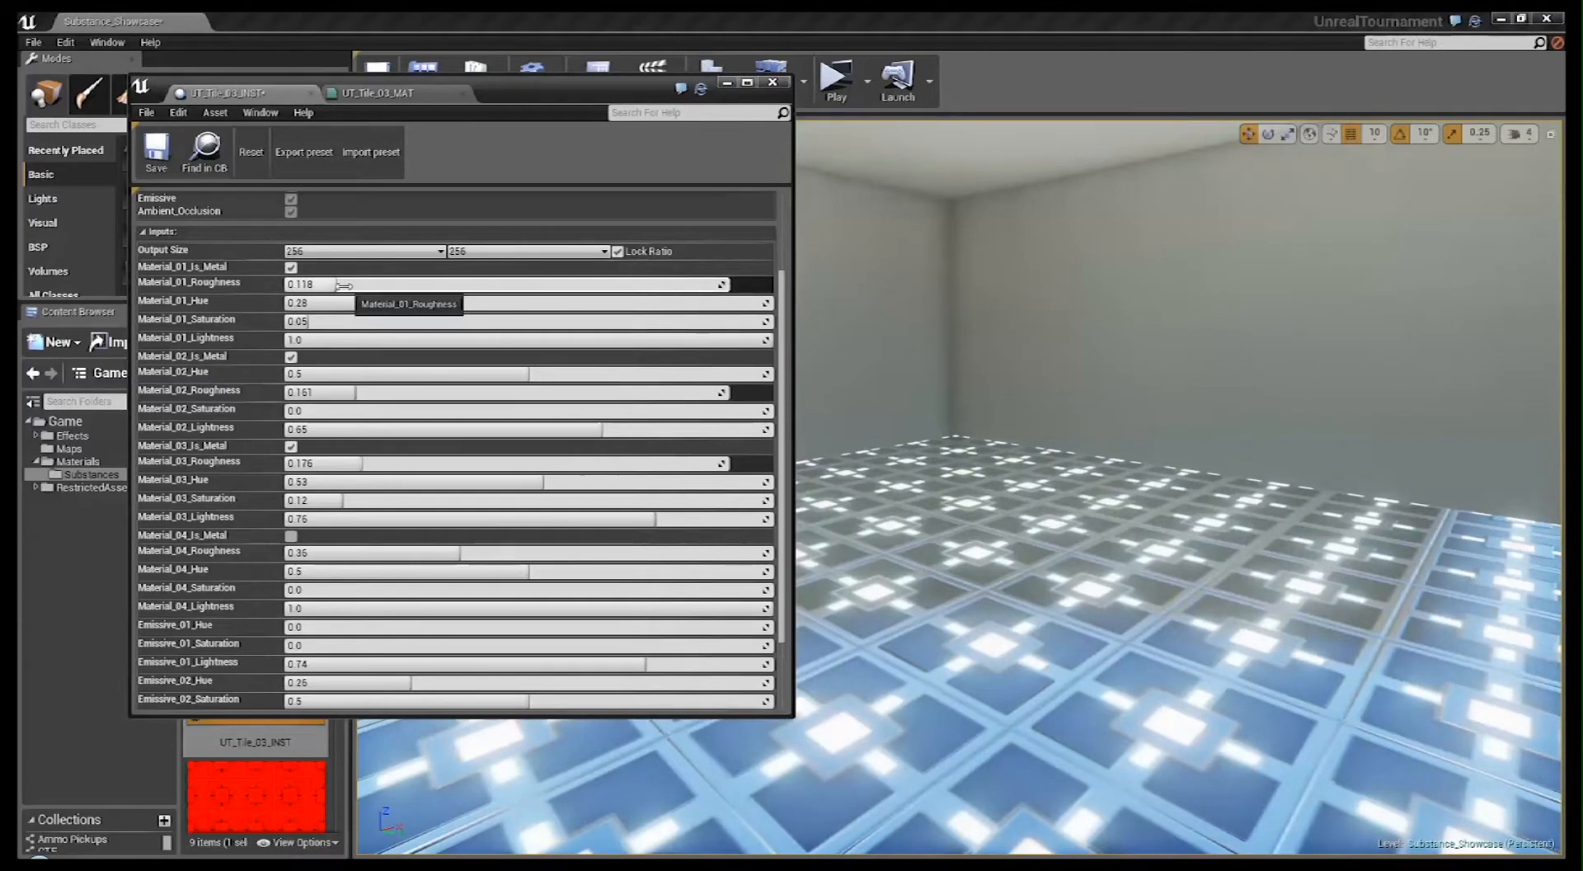
- Lower Material_01_Roughness to 0.0 to compare the floor's reflections, and set it to 1.0
left_click_drag(722, 284, 721, 285)
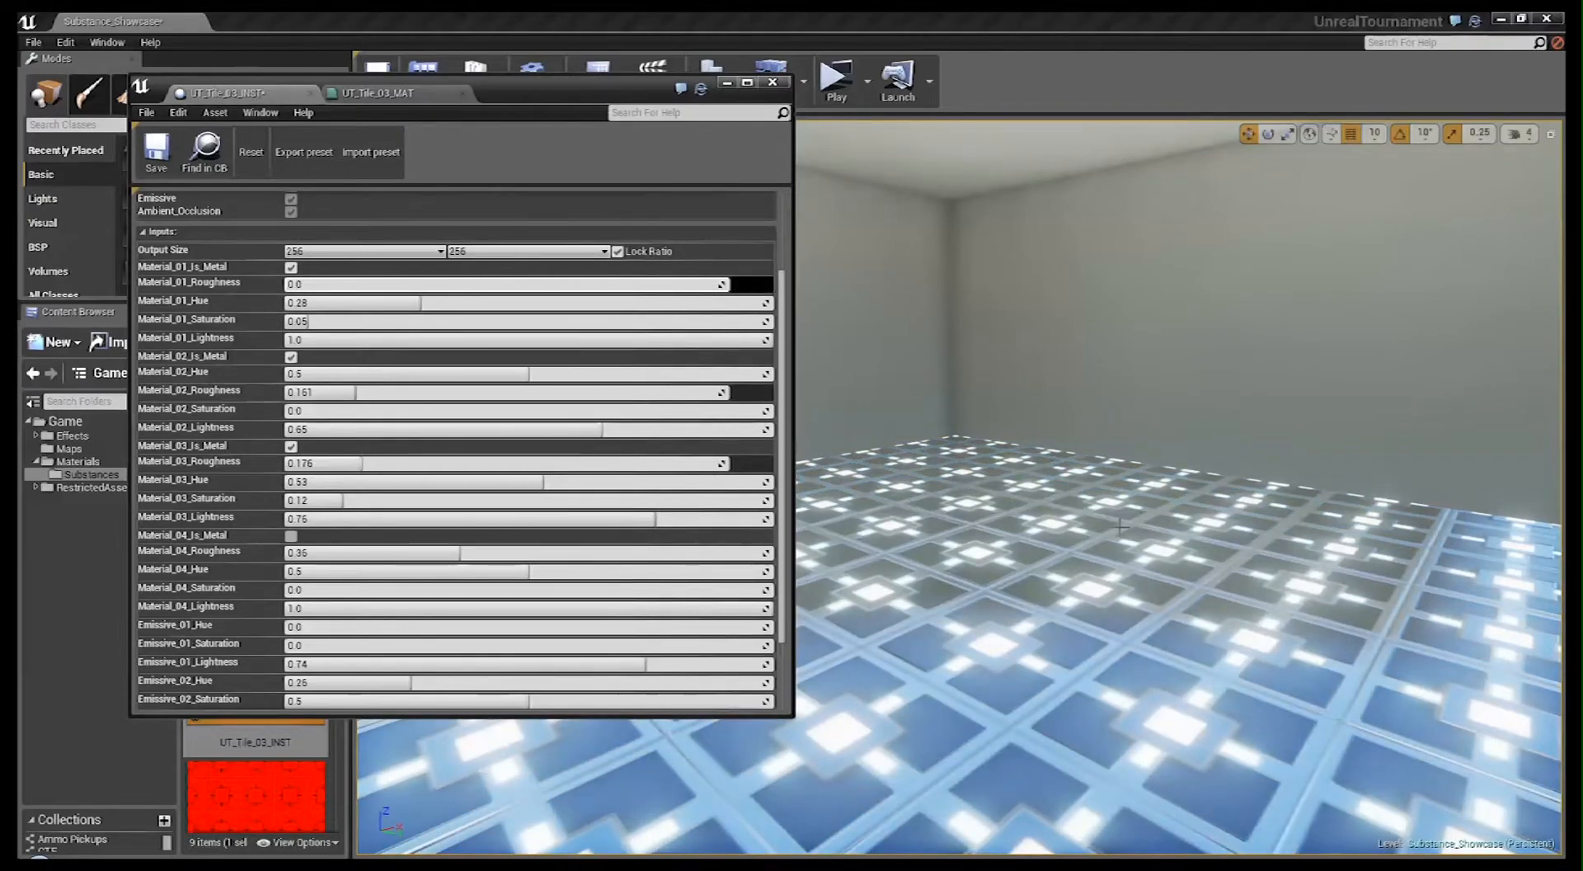
right_click_drag(1120, 525, 1070, 446)
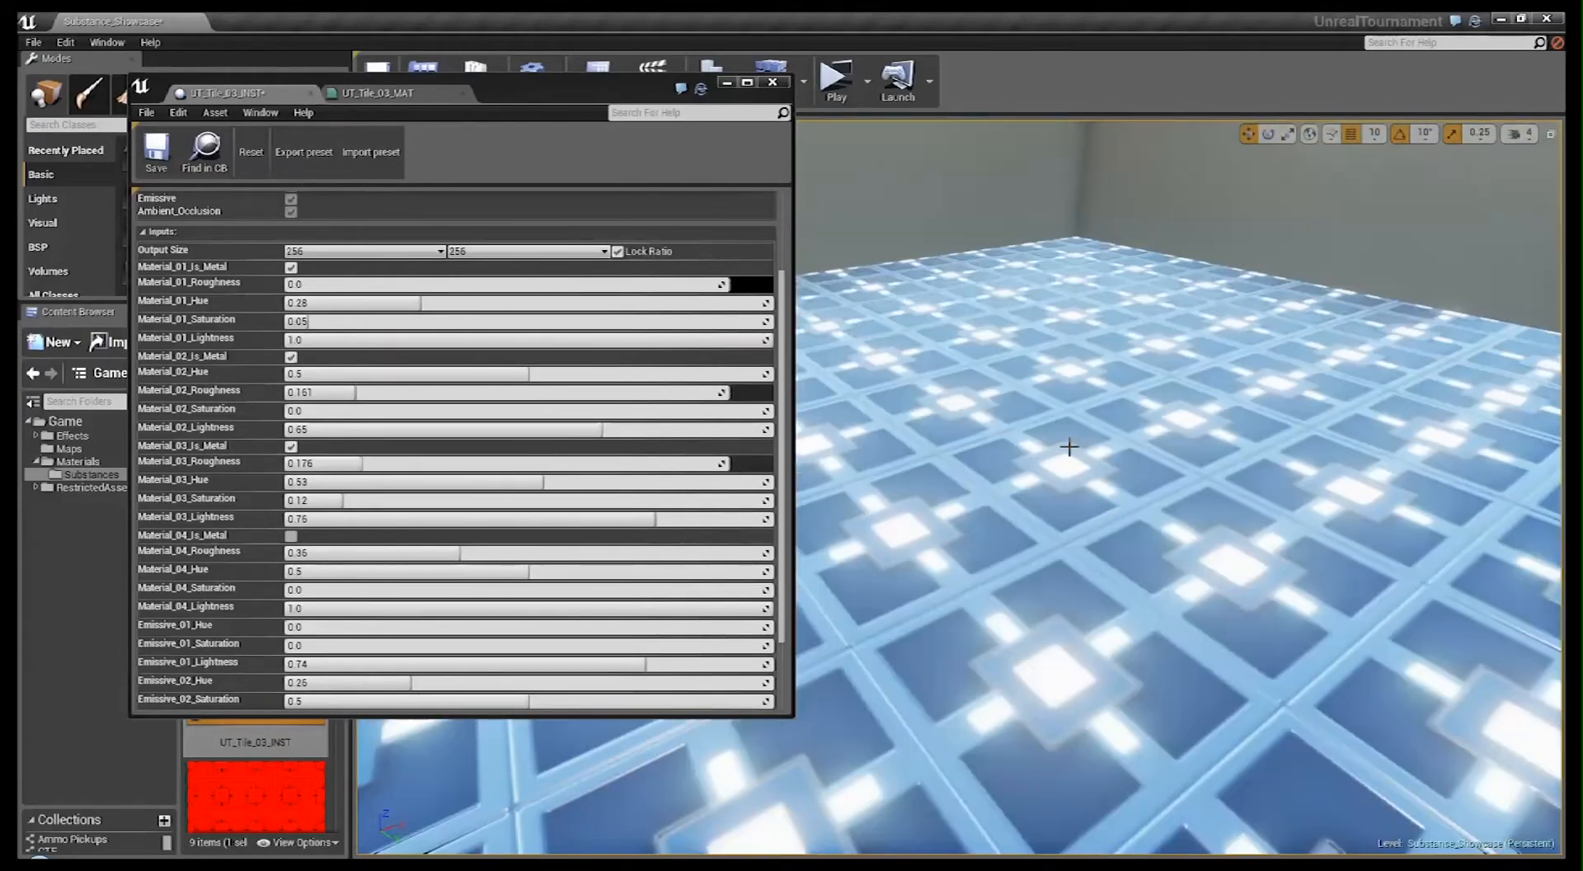
left_click_drag(689, 283, 1135, 283)
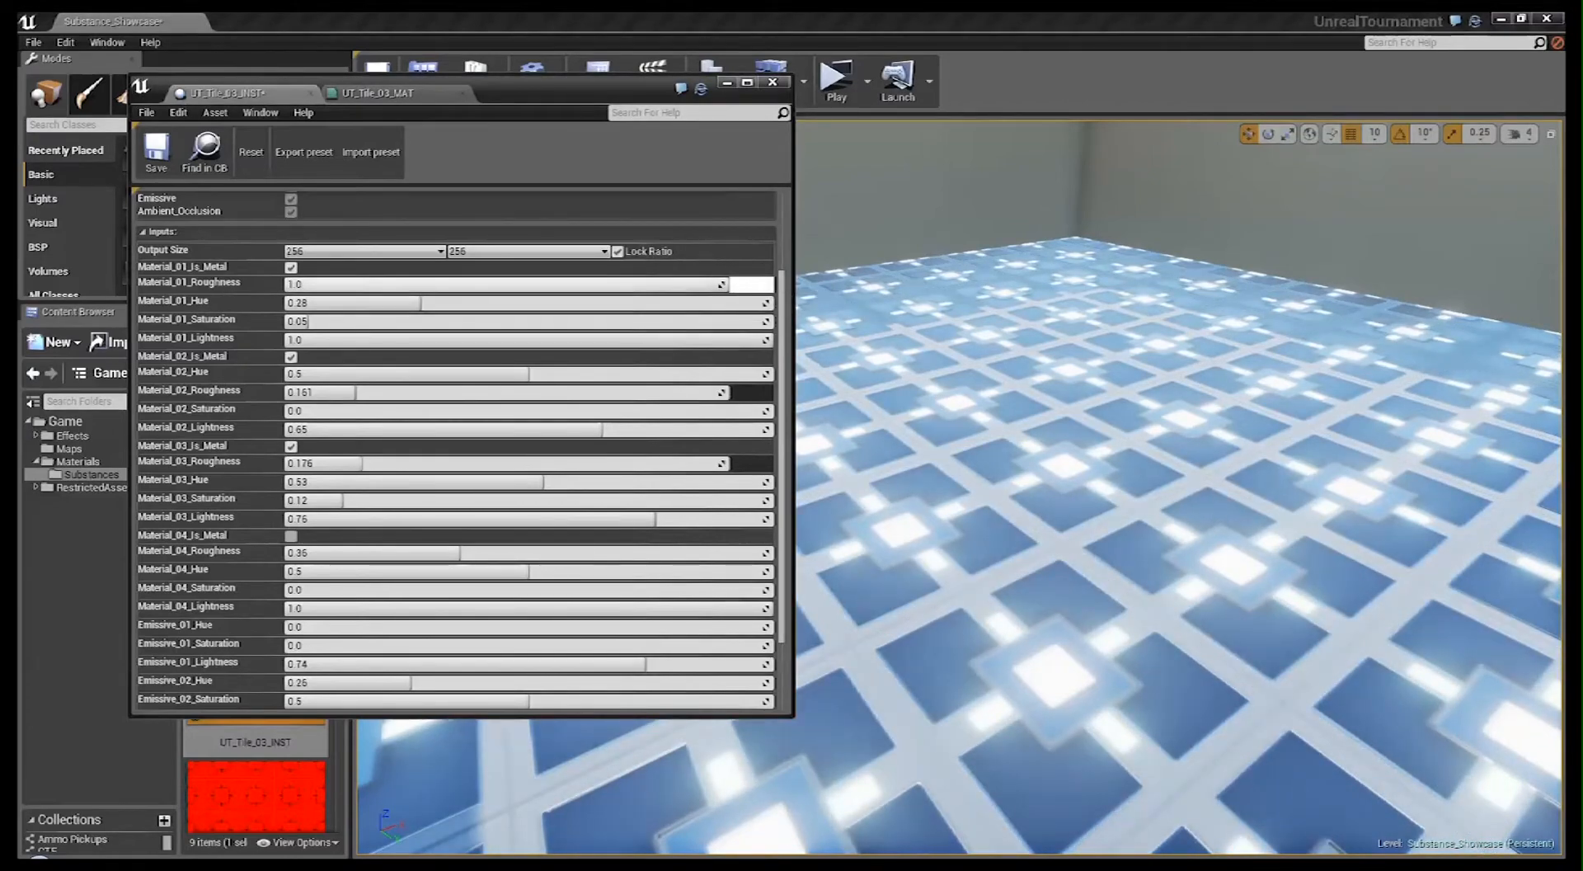
right_click_drag(1021, 417, 1021, 384)
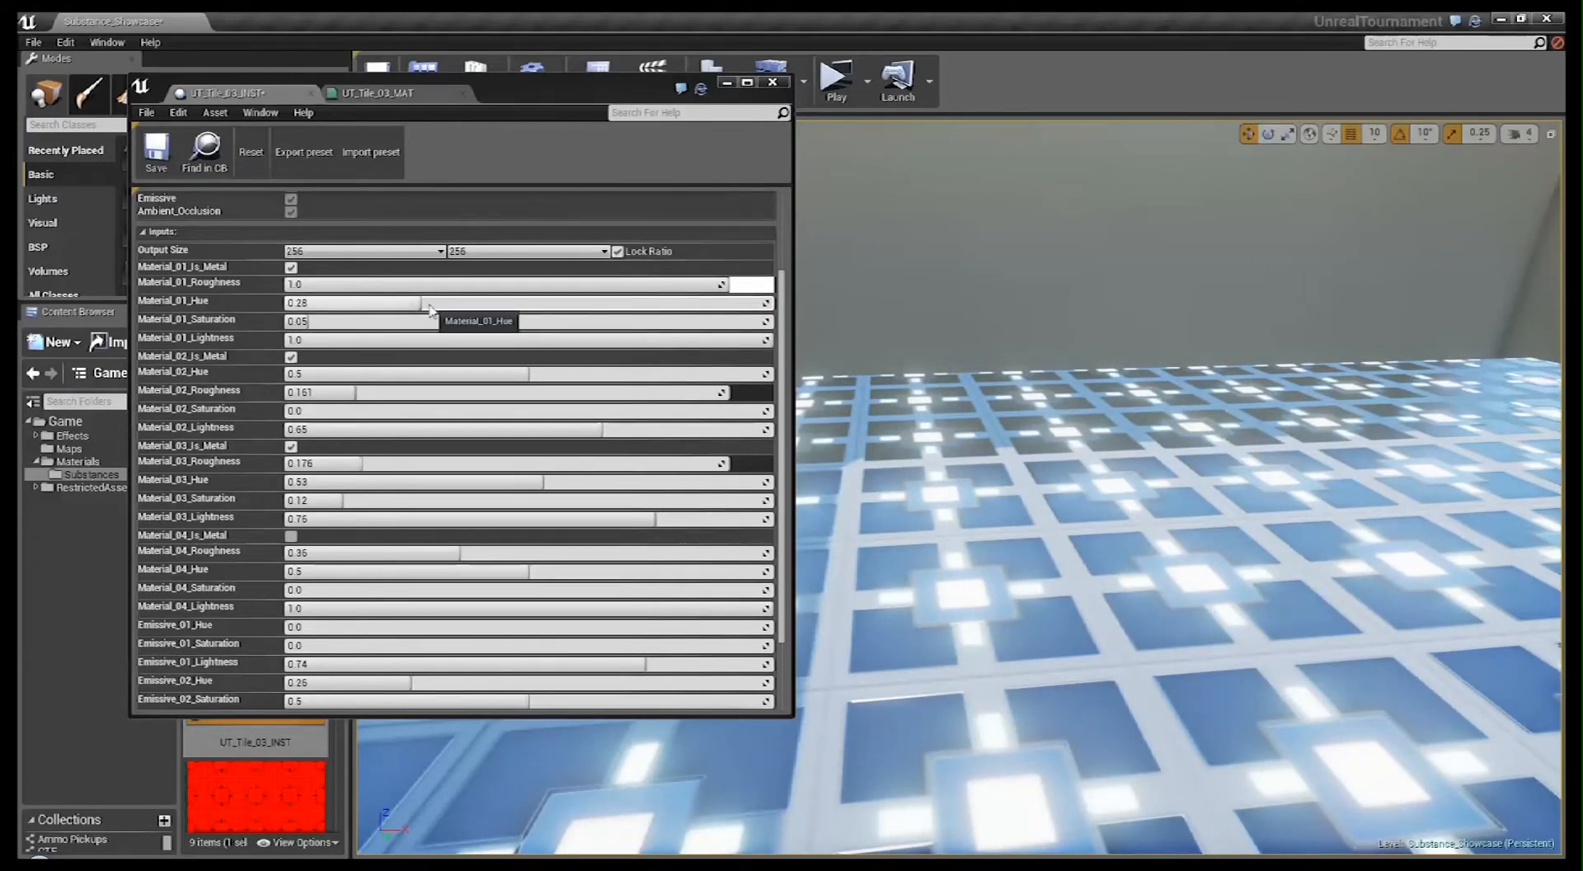
- Recolor the floor grid with Material_01 hue 0.651, saturation 0.874 and lightness 0.613
left_click_drag(430, 310, 610, 305)
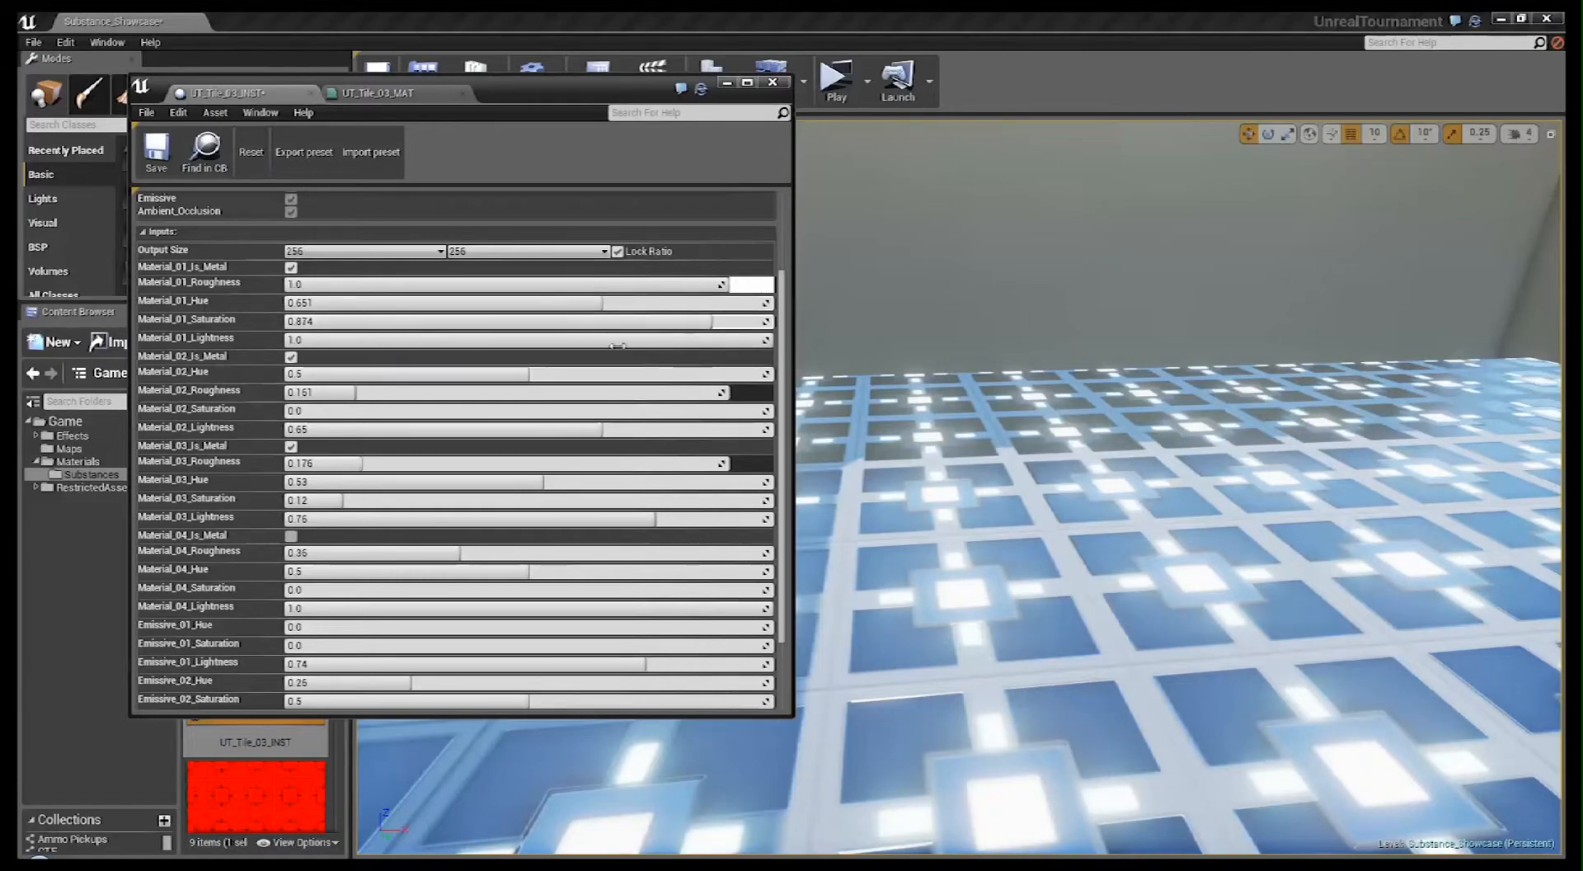
left_click_drag(743, 339, 584, 340)
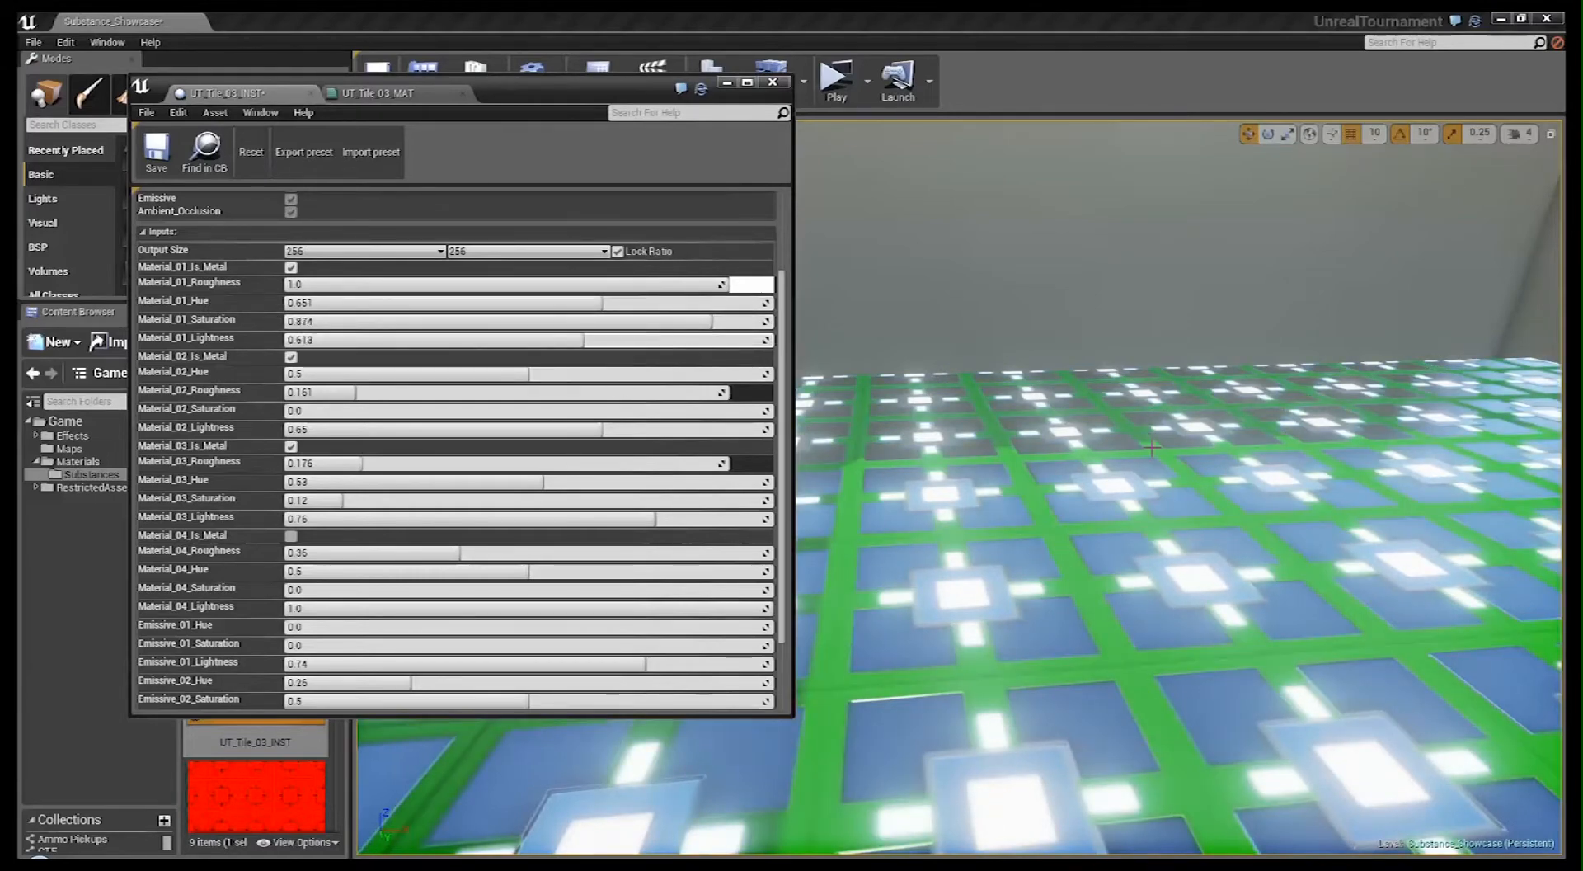
right_click_drag(1152, 447, 1286, 461)
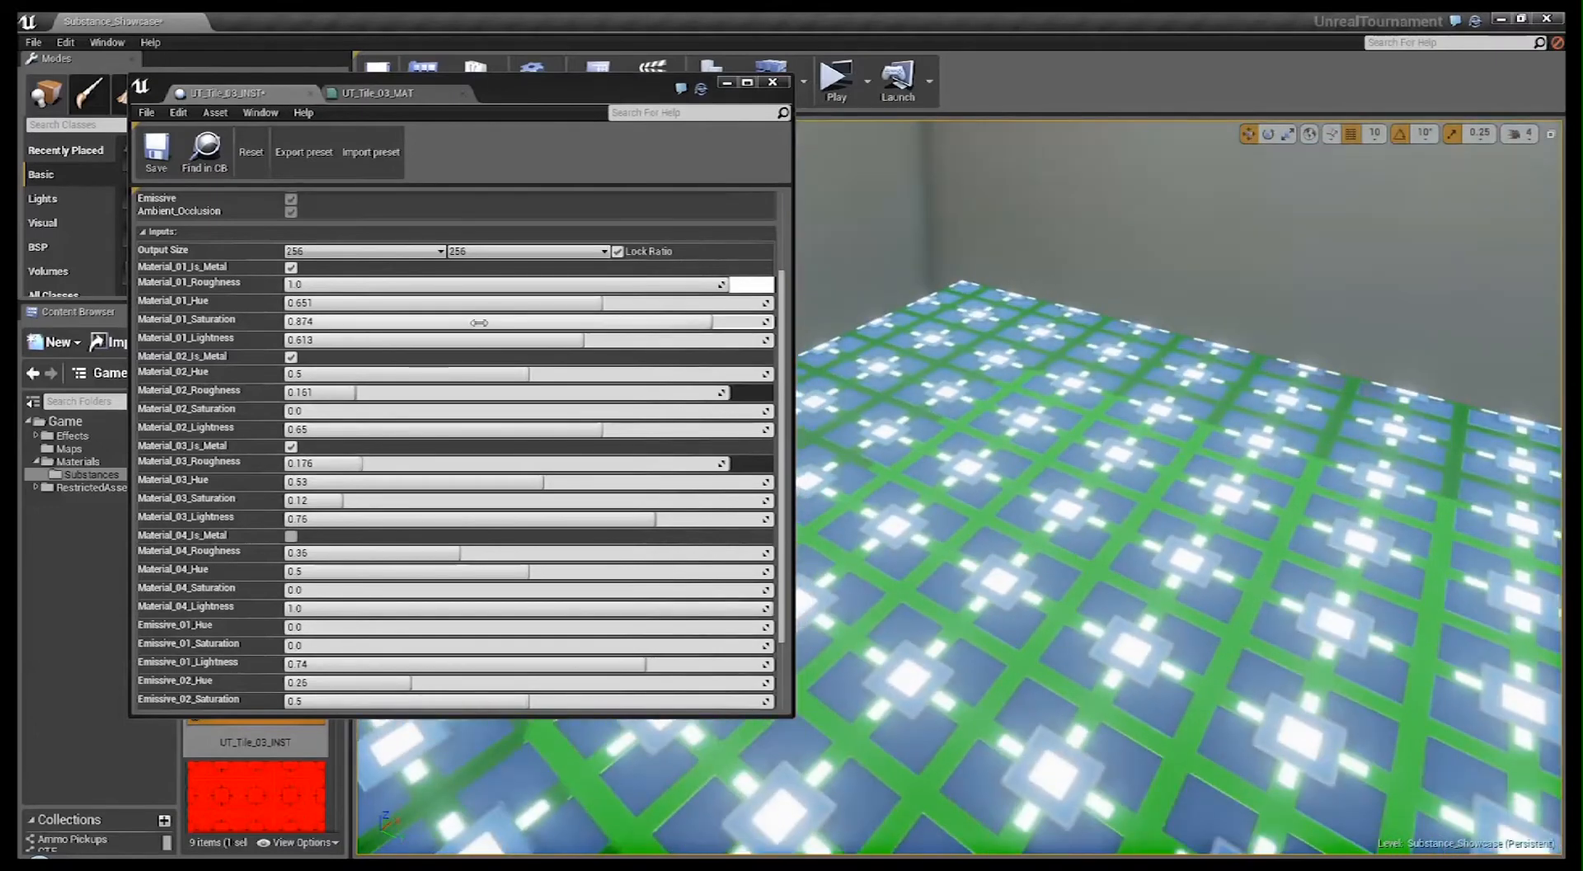
- Recolor the floor grid with Material_01 hue 0.568, saturation 1.0 and lightness 0.666
left_click_drag(480, 303, 562, 303)
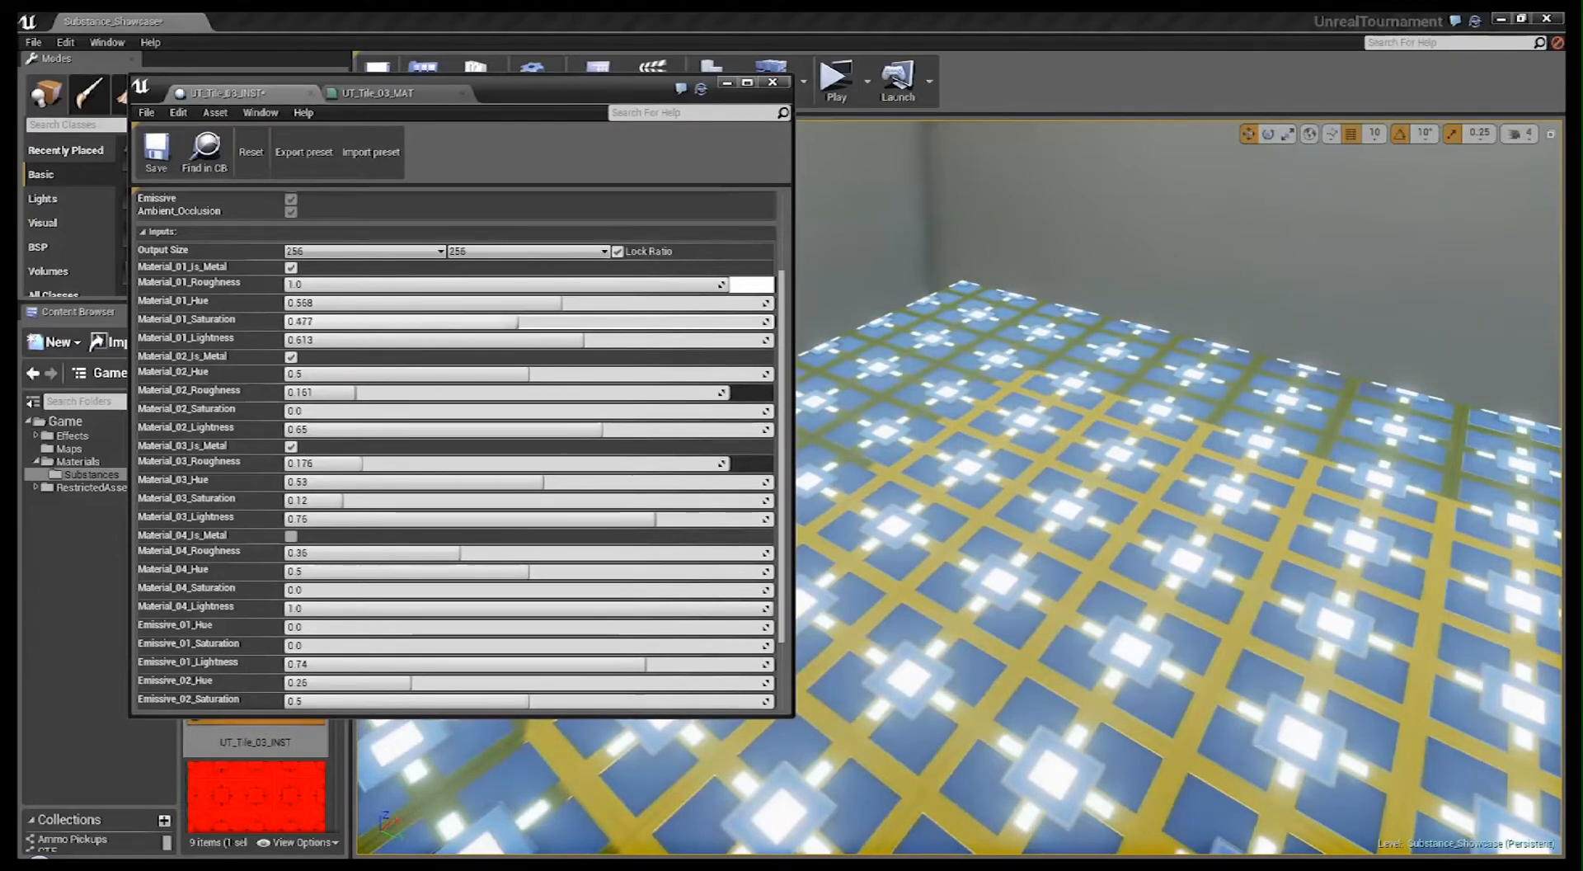
left_click_drag(517, 321, 662, 320)
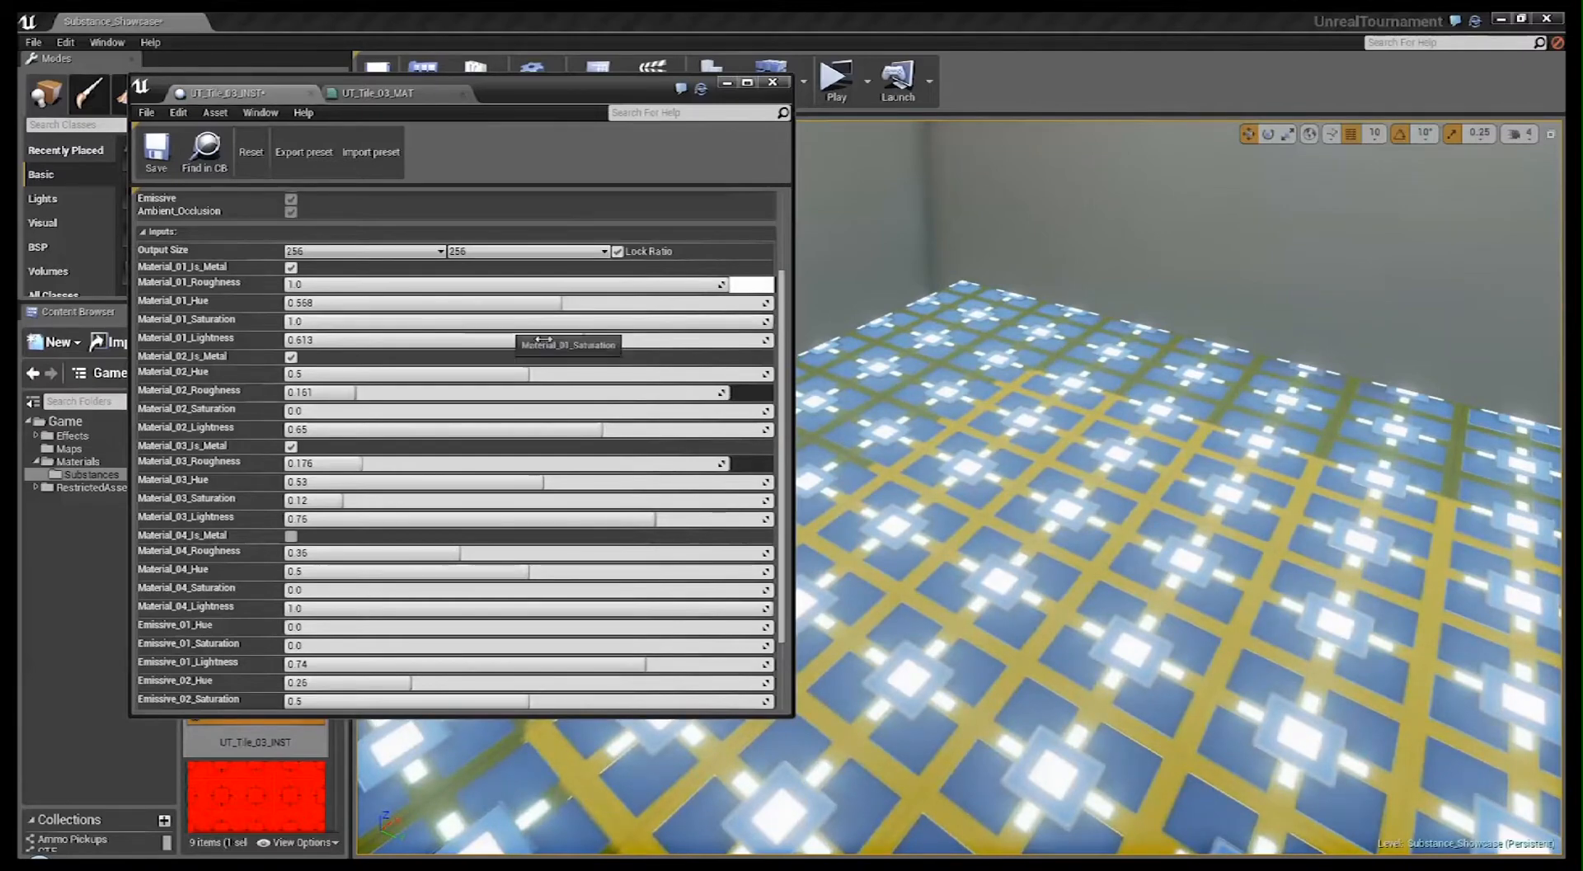
left_click_drag(575, 339, 285, 339)
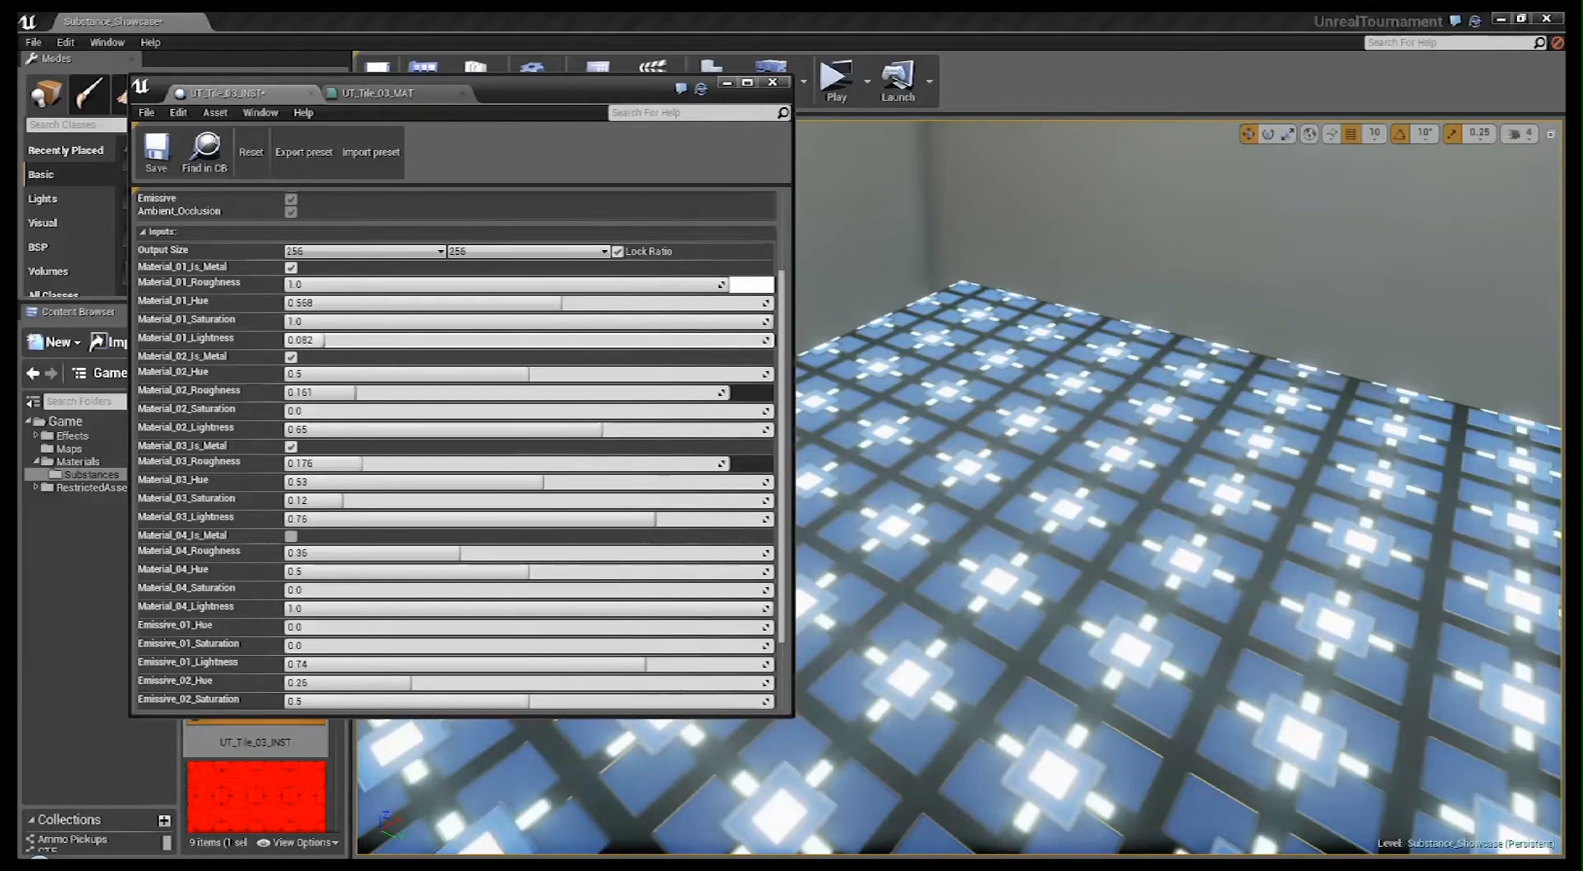
left_click_drag(394, 339, 774, 339)
right_click_drag(863, 420, 693, 330)
left_click_drag(757, 340, 607, 340)
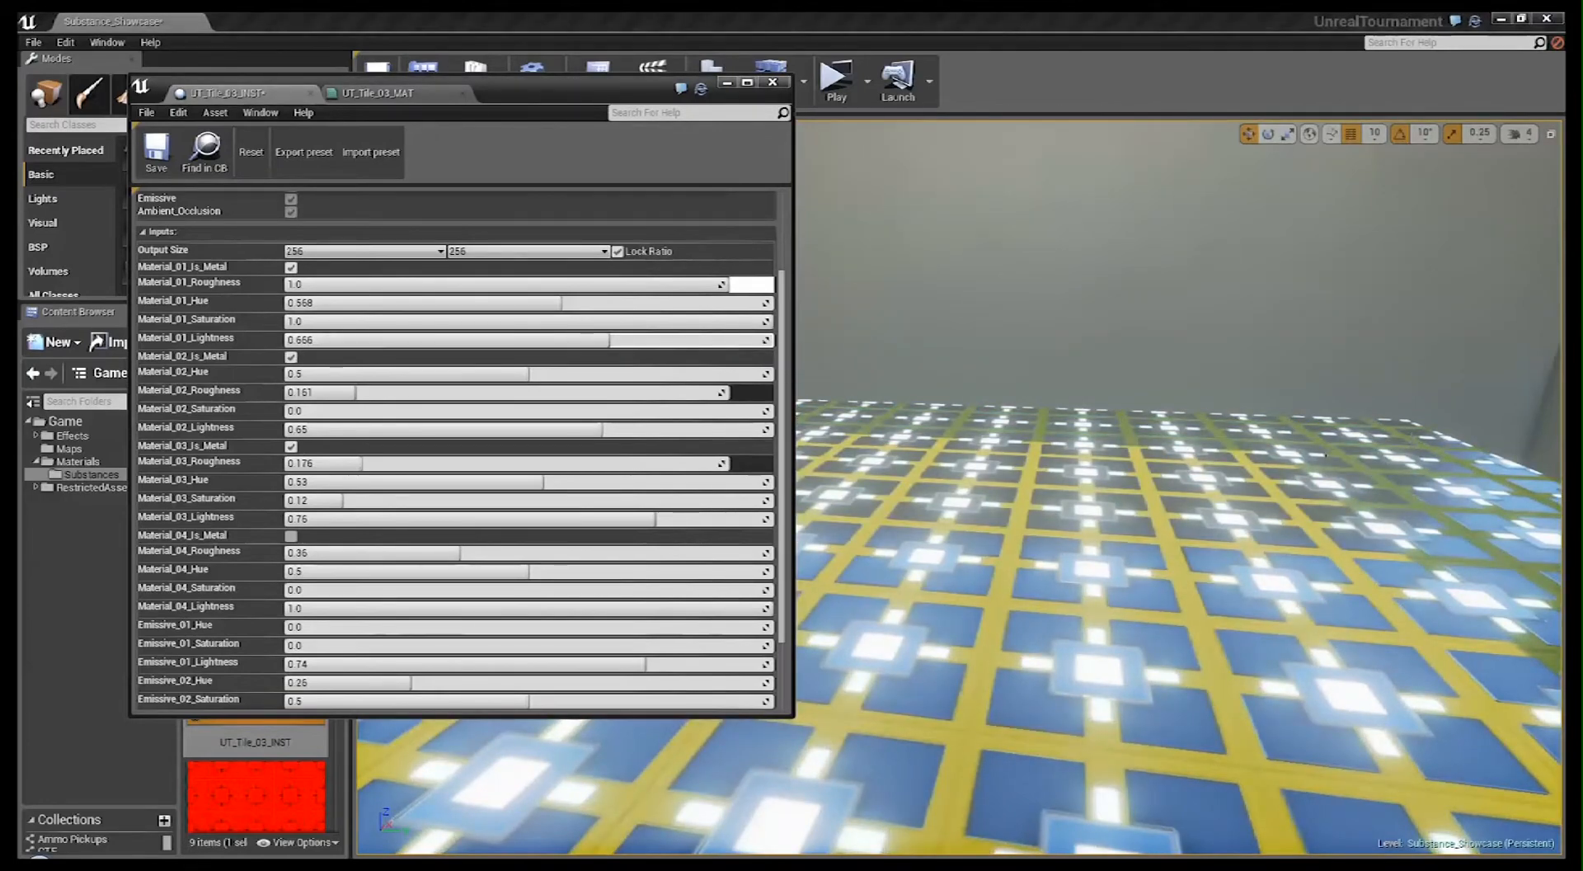
right_click_drag(990, 445, 1155, 462)
- Switch Material_01_Is_Metal off and back on with the yellow grid color applied
scroll(640, 353, "up", 3)
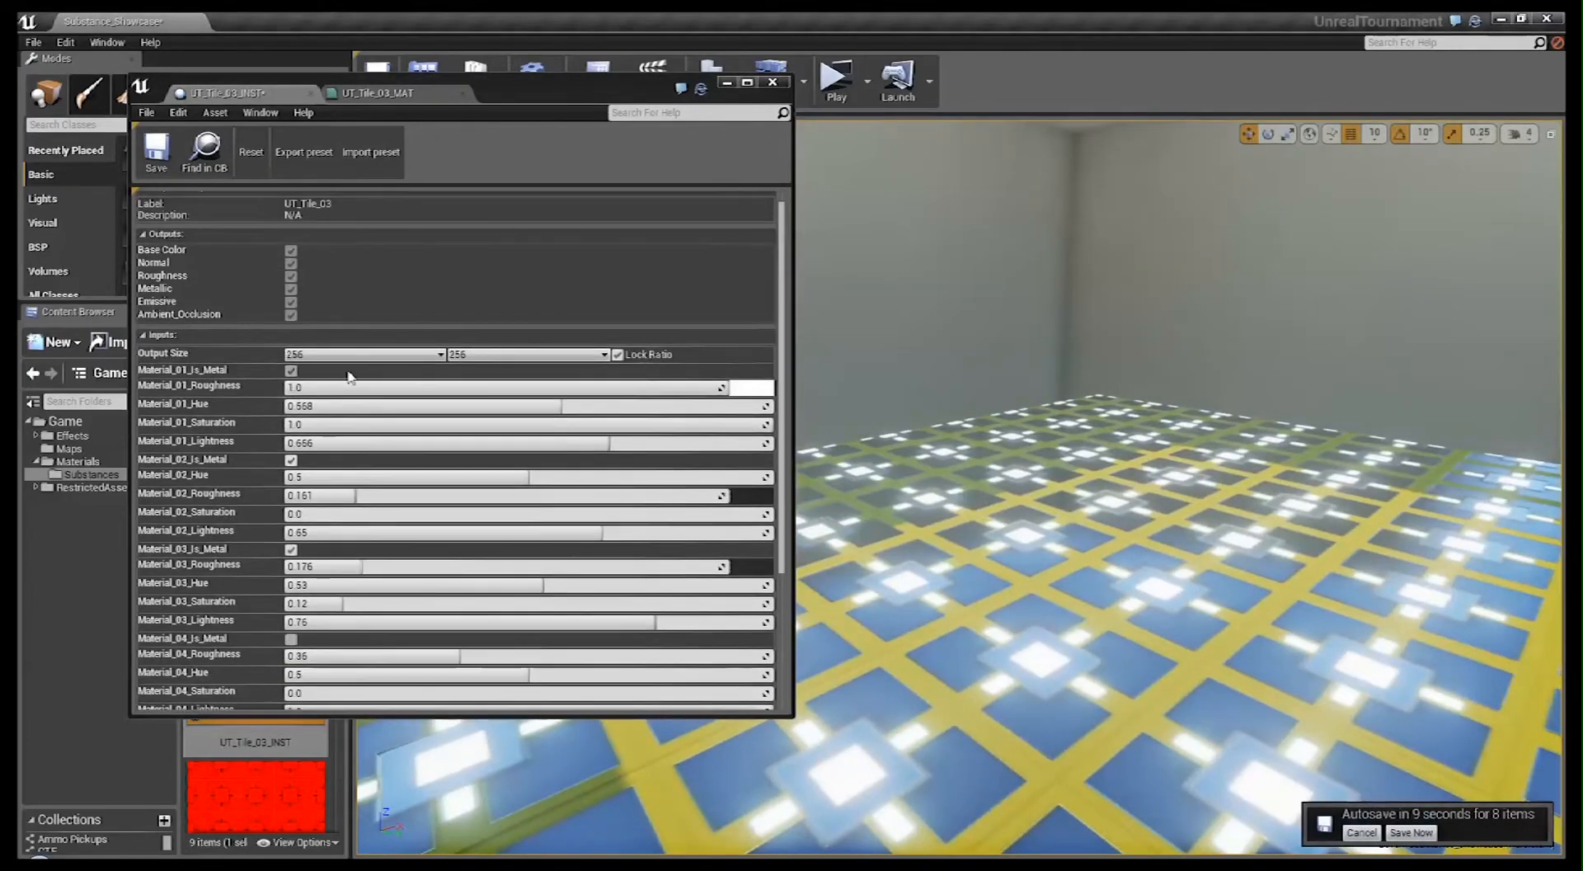
left_click(292, 371)
left_click(292, 371)
right_click_drag(993, 555, 1171, 555)
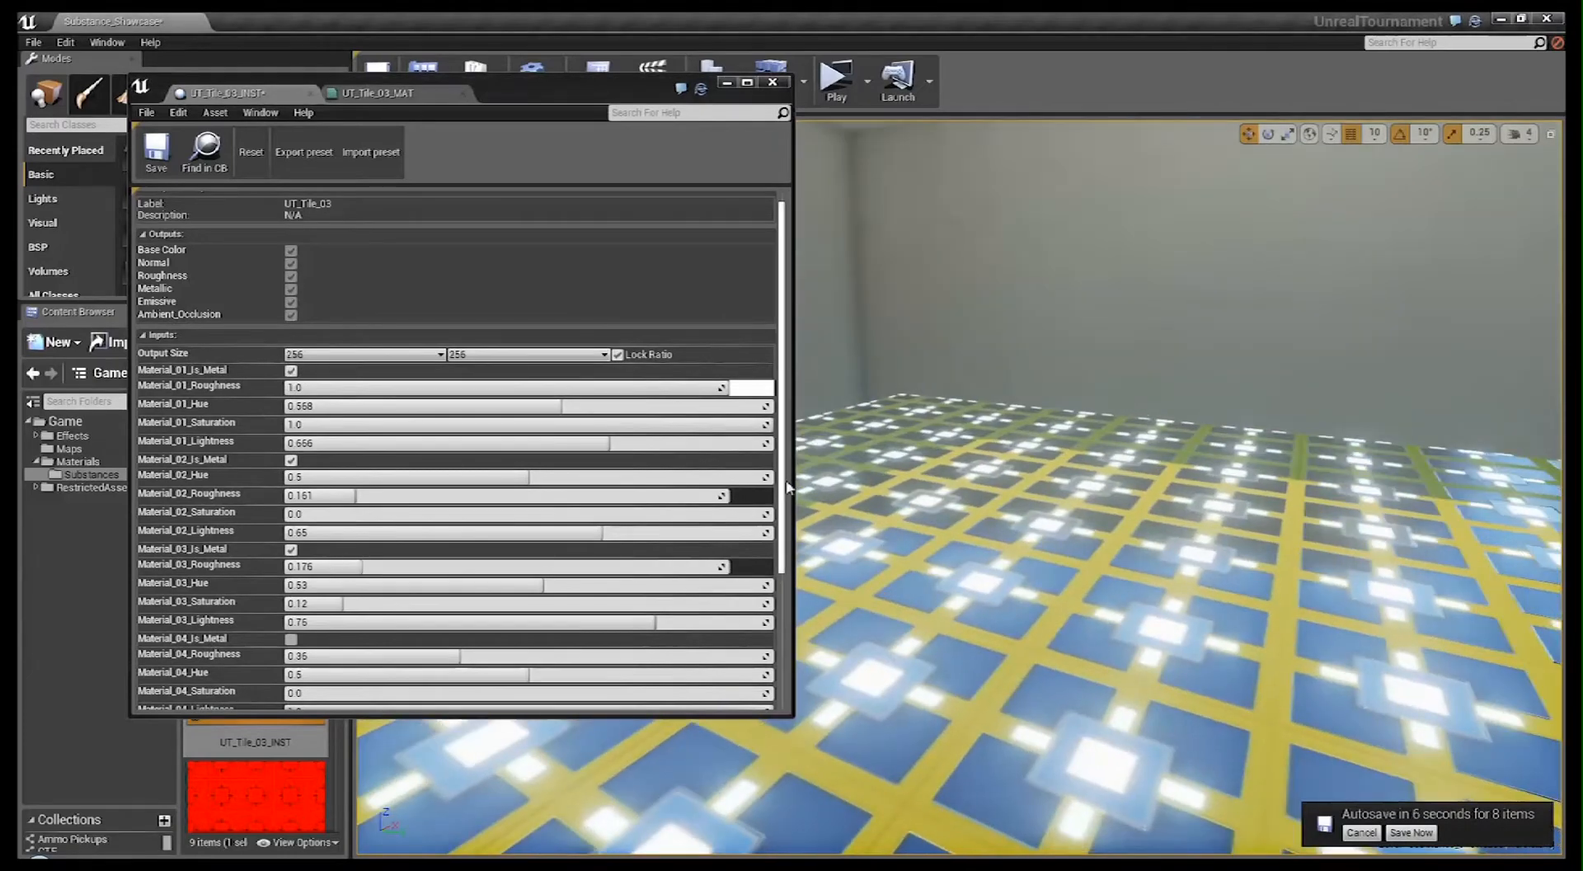
- Turn off Material_02_Is_Metal and tint the floor tiles by setting Material_02_Saturation to 0.521
scroll(784, 478, "down", 5)
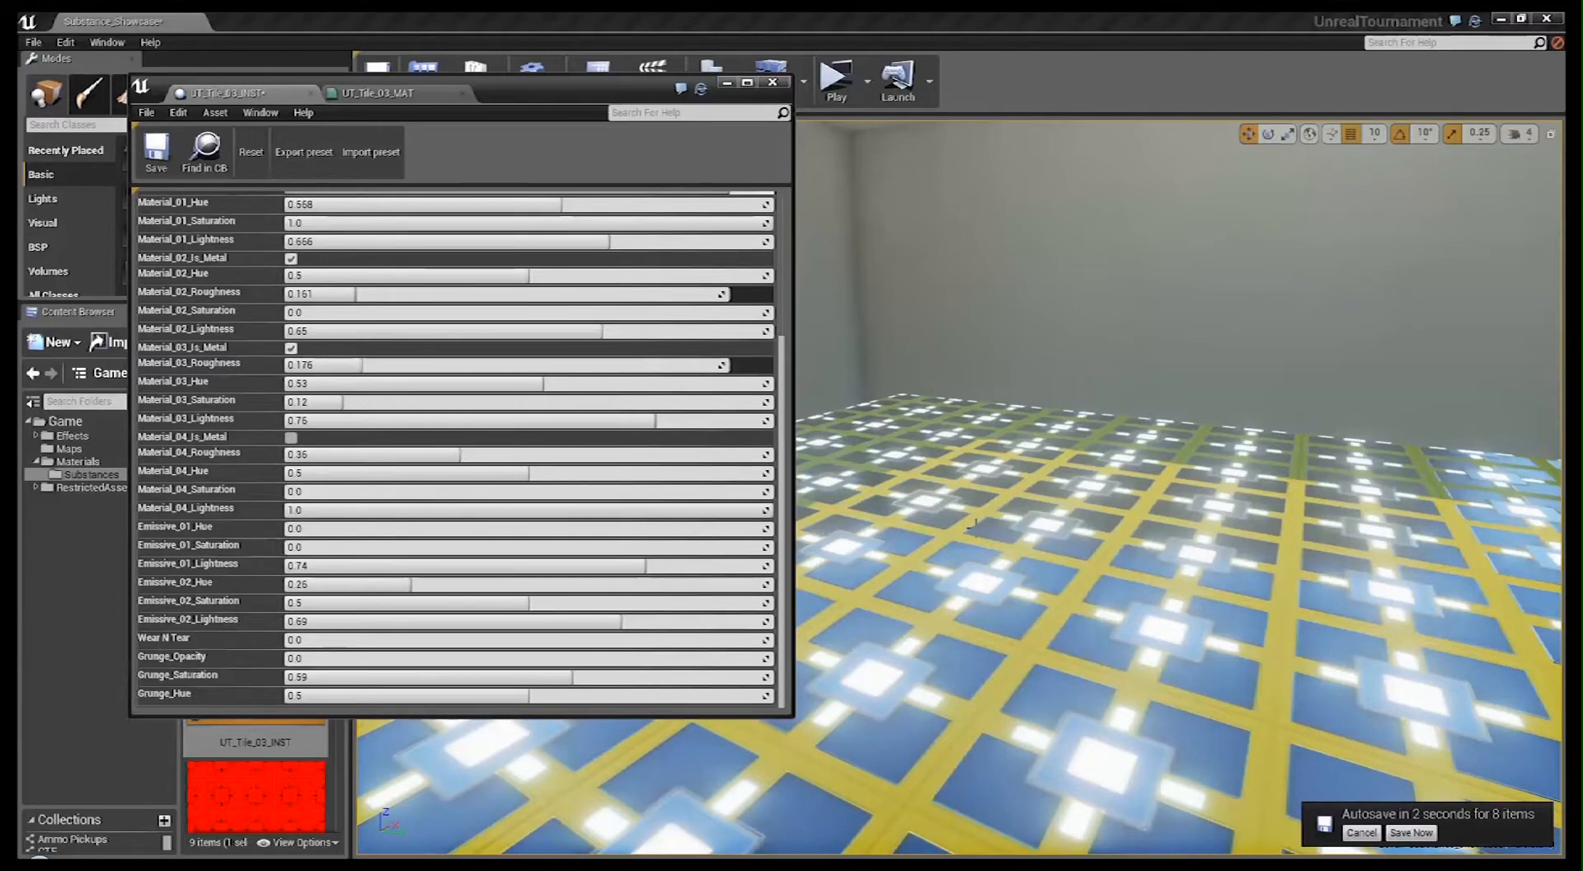
right_click_drag(1057, 548, 1001, 528)
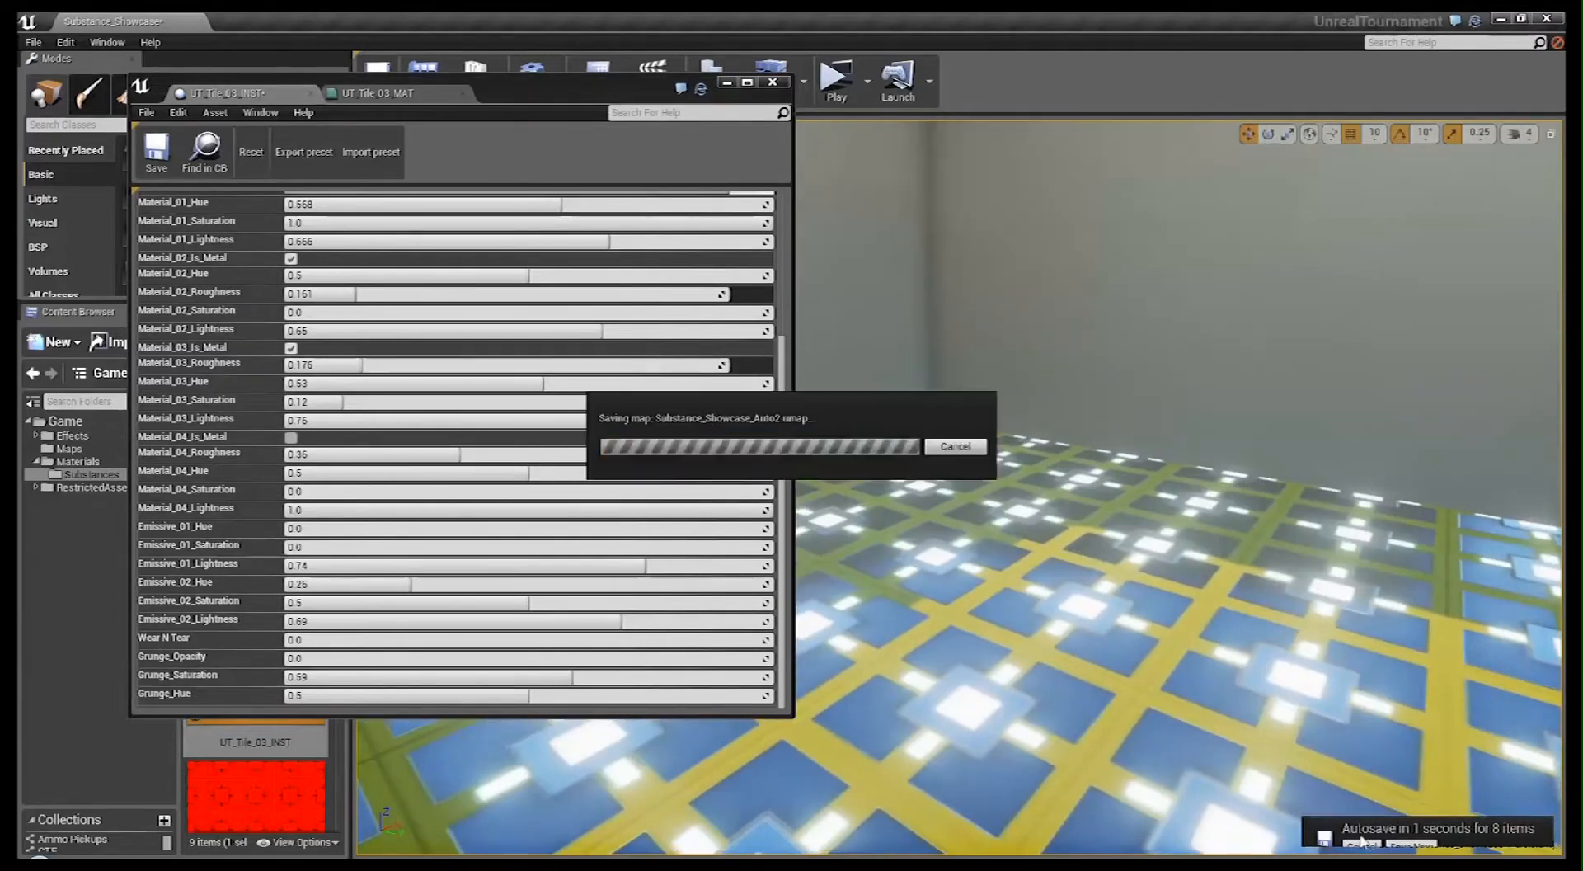
right_click_drag(1180, 577, 1237, 668)
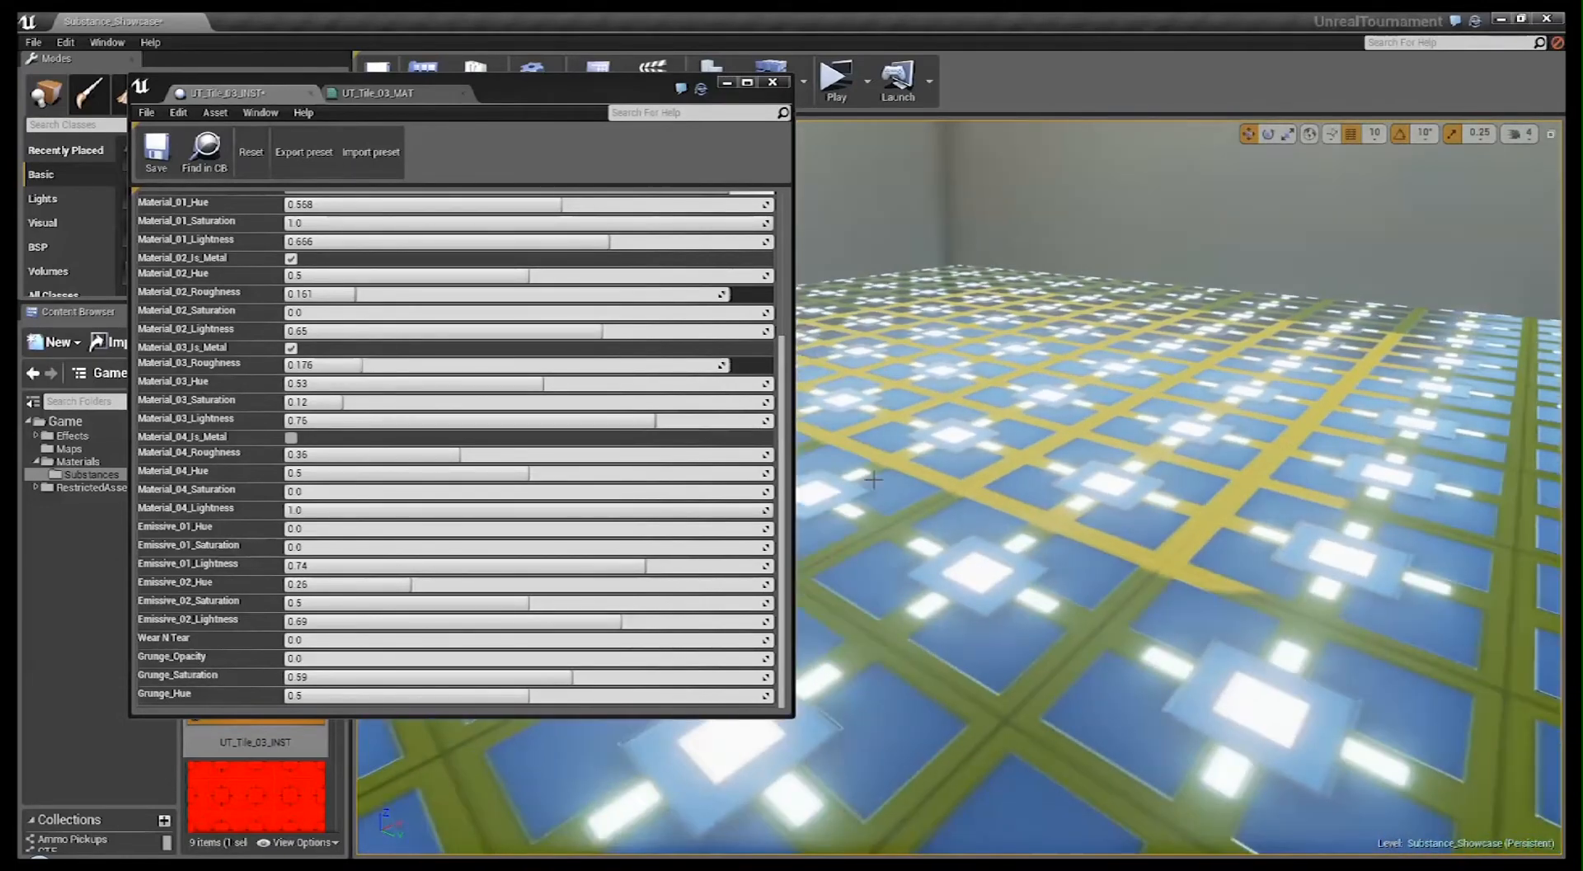
right_click_drag(873, 479, 894, 455)
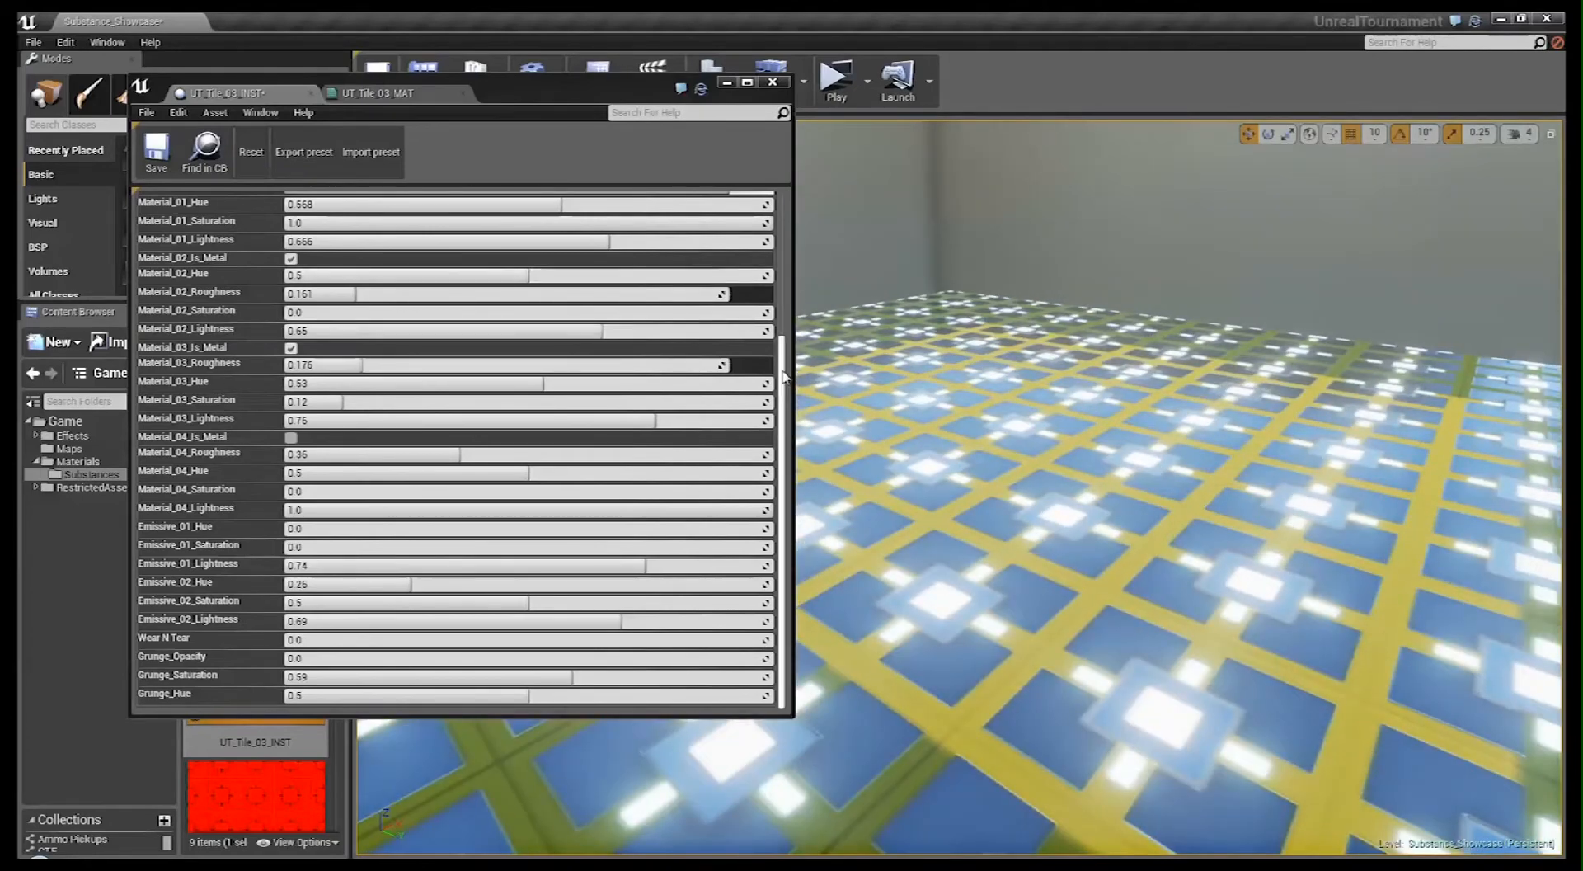
scroll(784, 377, "up", 5)
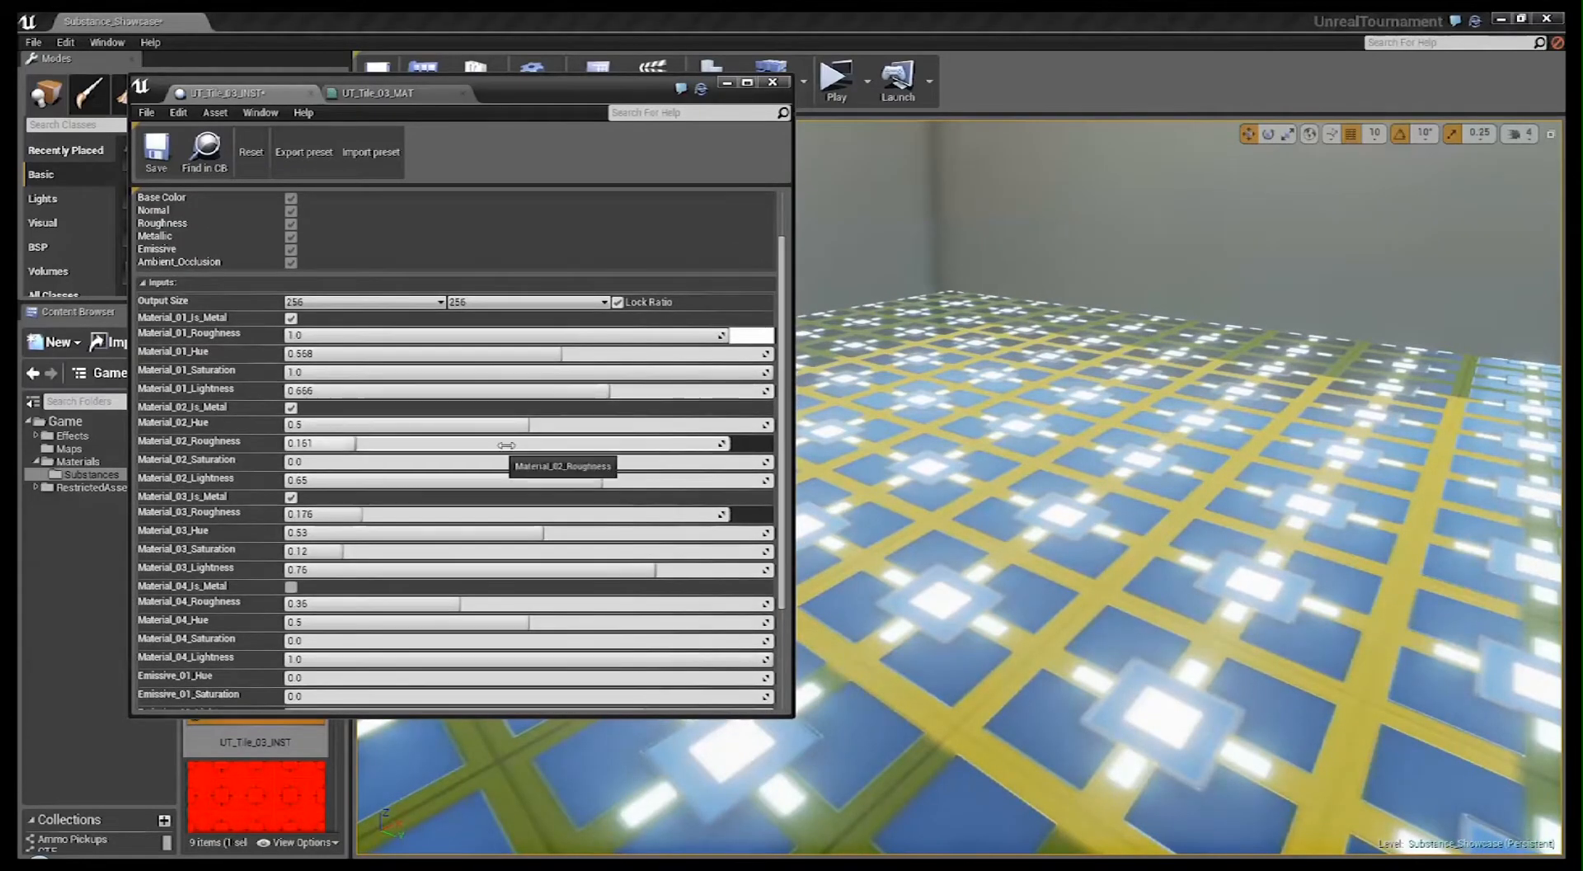
left_click(290, 408)
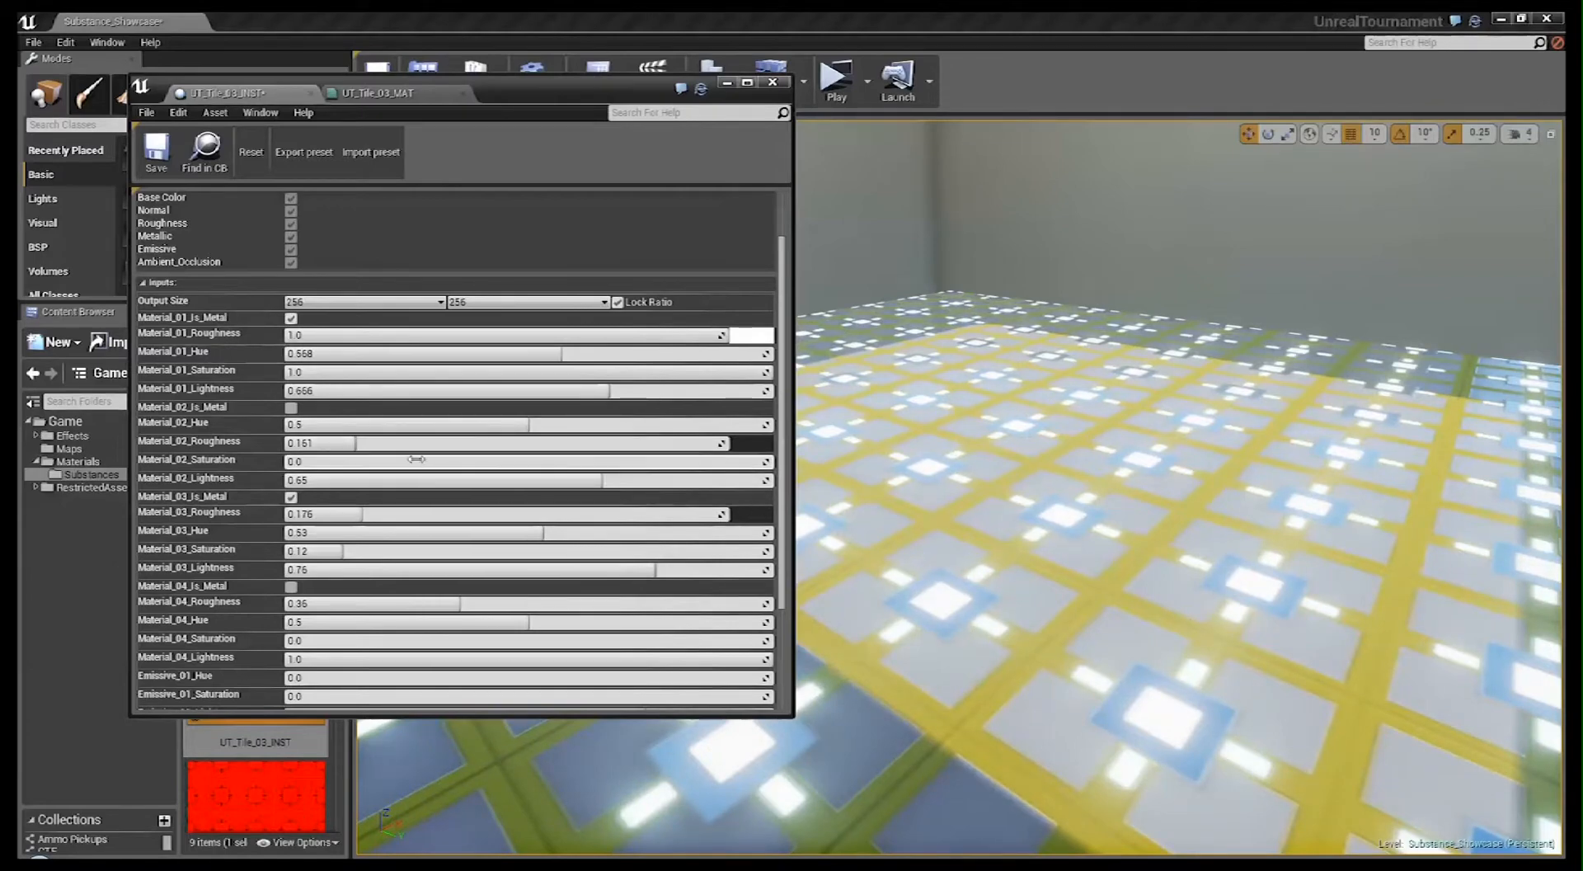
left_click_drag(375, 462, 539, 461)
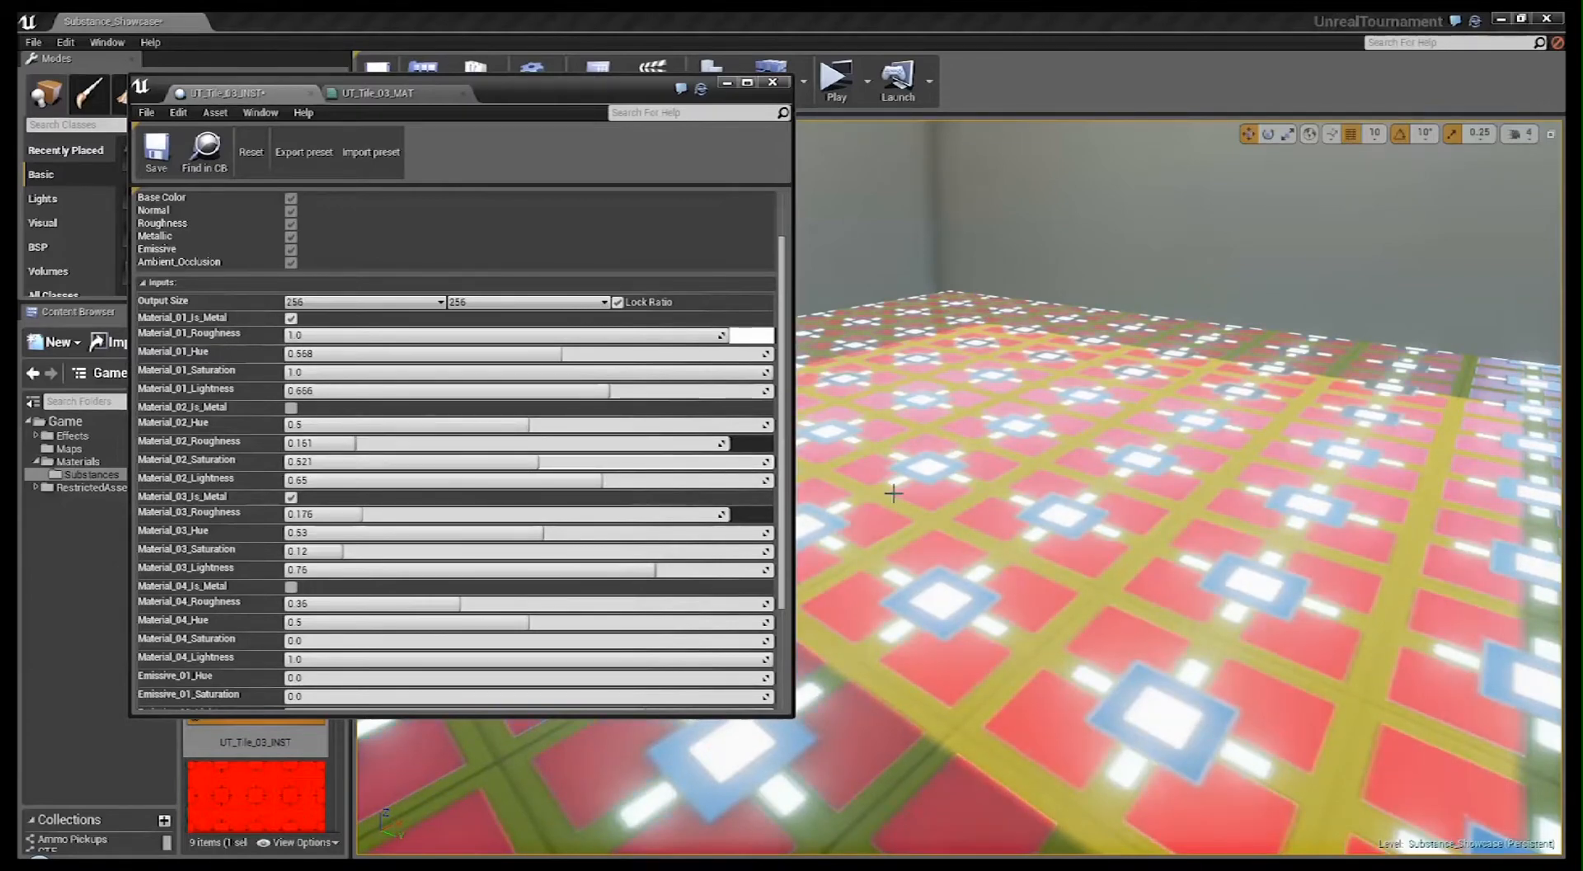
right_click_drag(1180, 487, 919, 502)
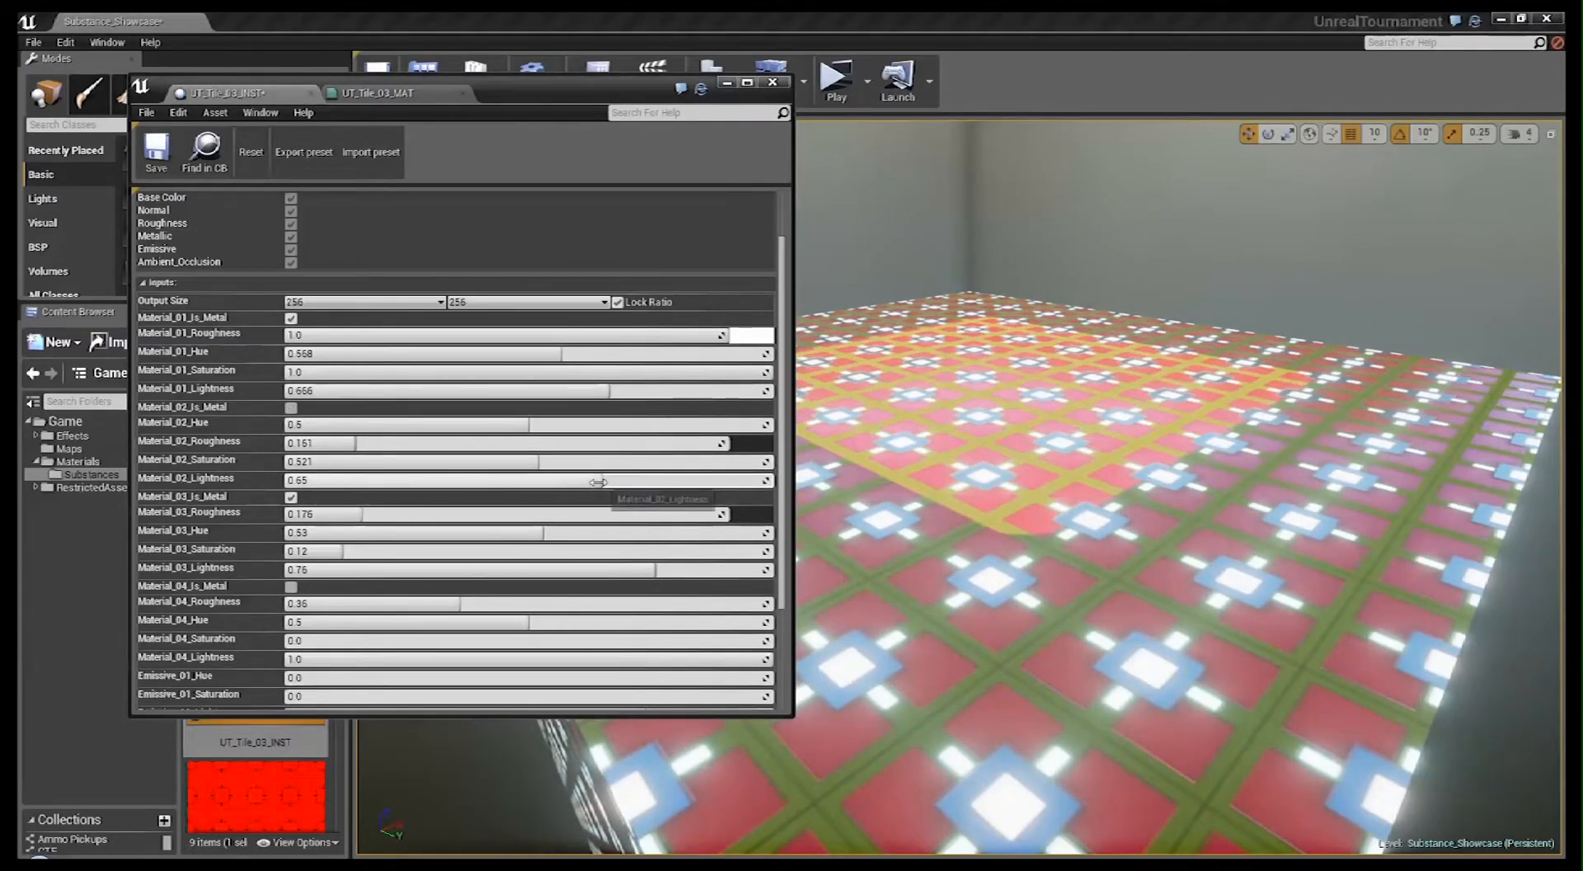
- Set Material_02_Saturation to 1.0 and recolor Material_03 with hue 0.7 and saturation 0.779
left_click_drag(577, 461, 775, 461)
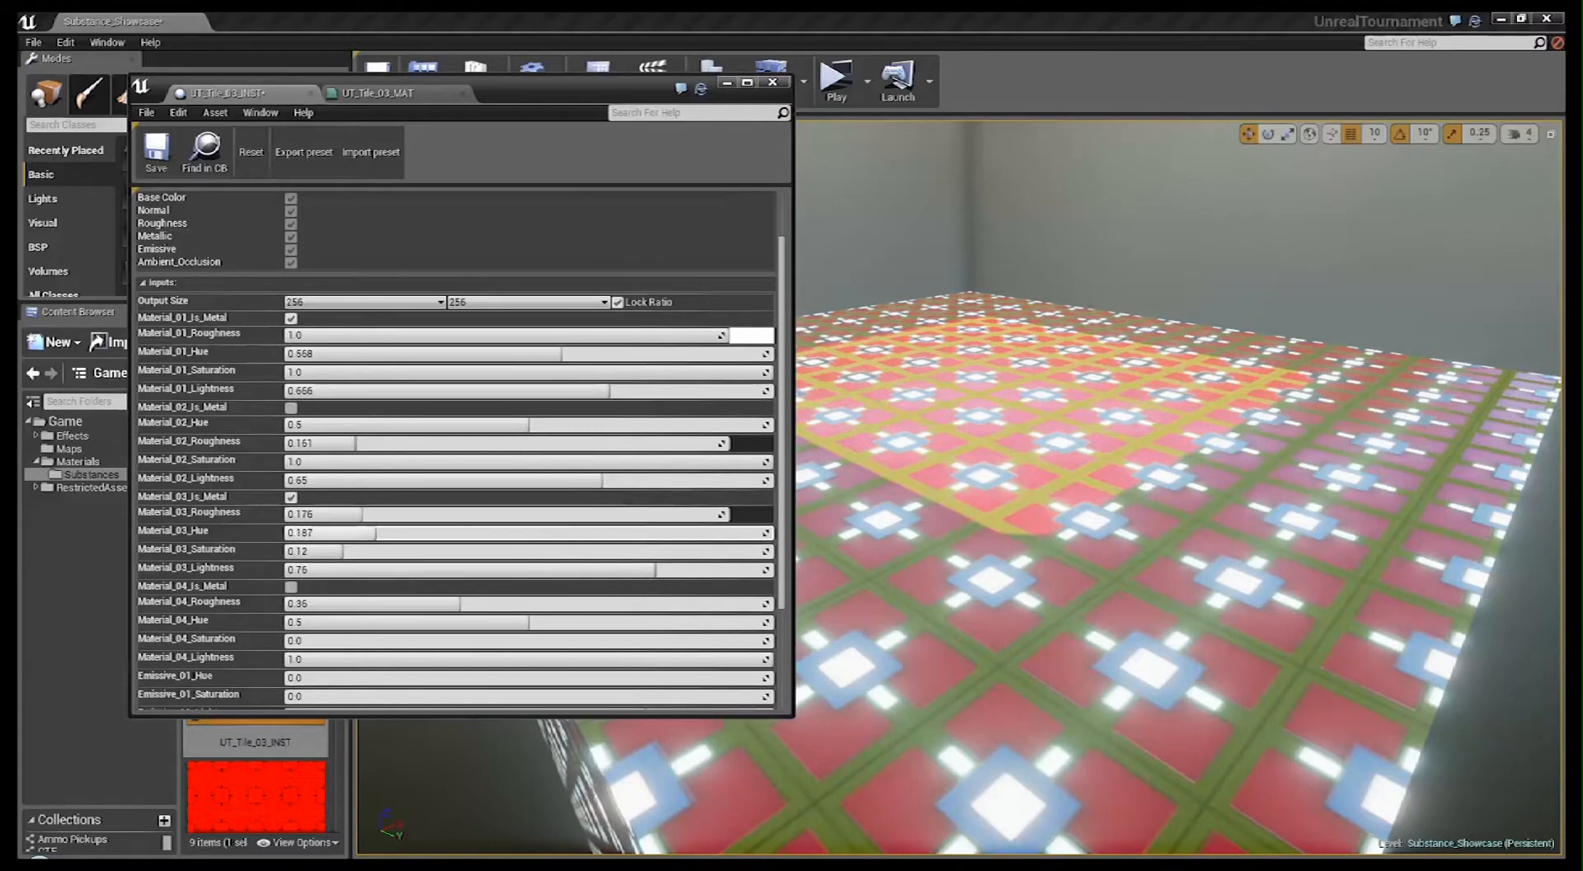
left_click_drag(382, 557, 391, 557)
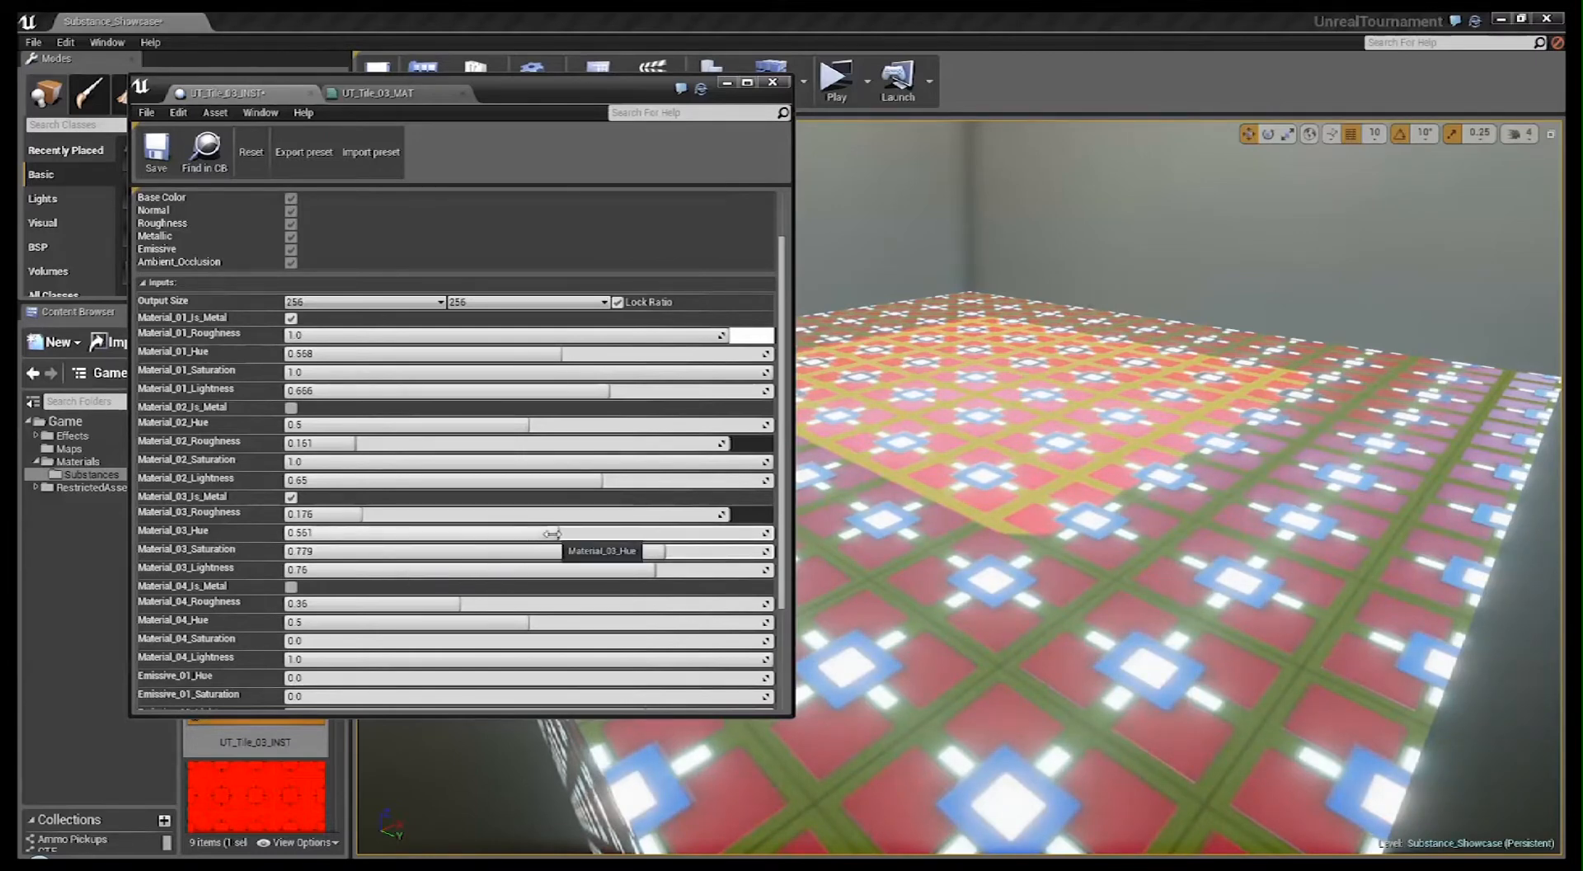
left_click_drag(552, 534, 642, 532)
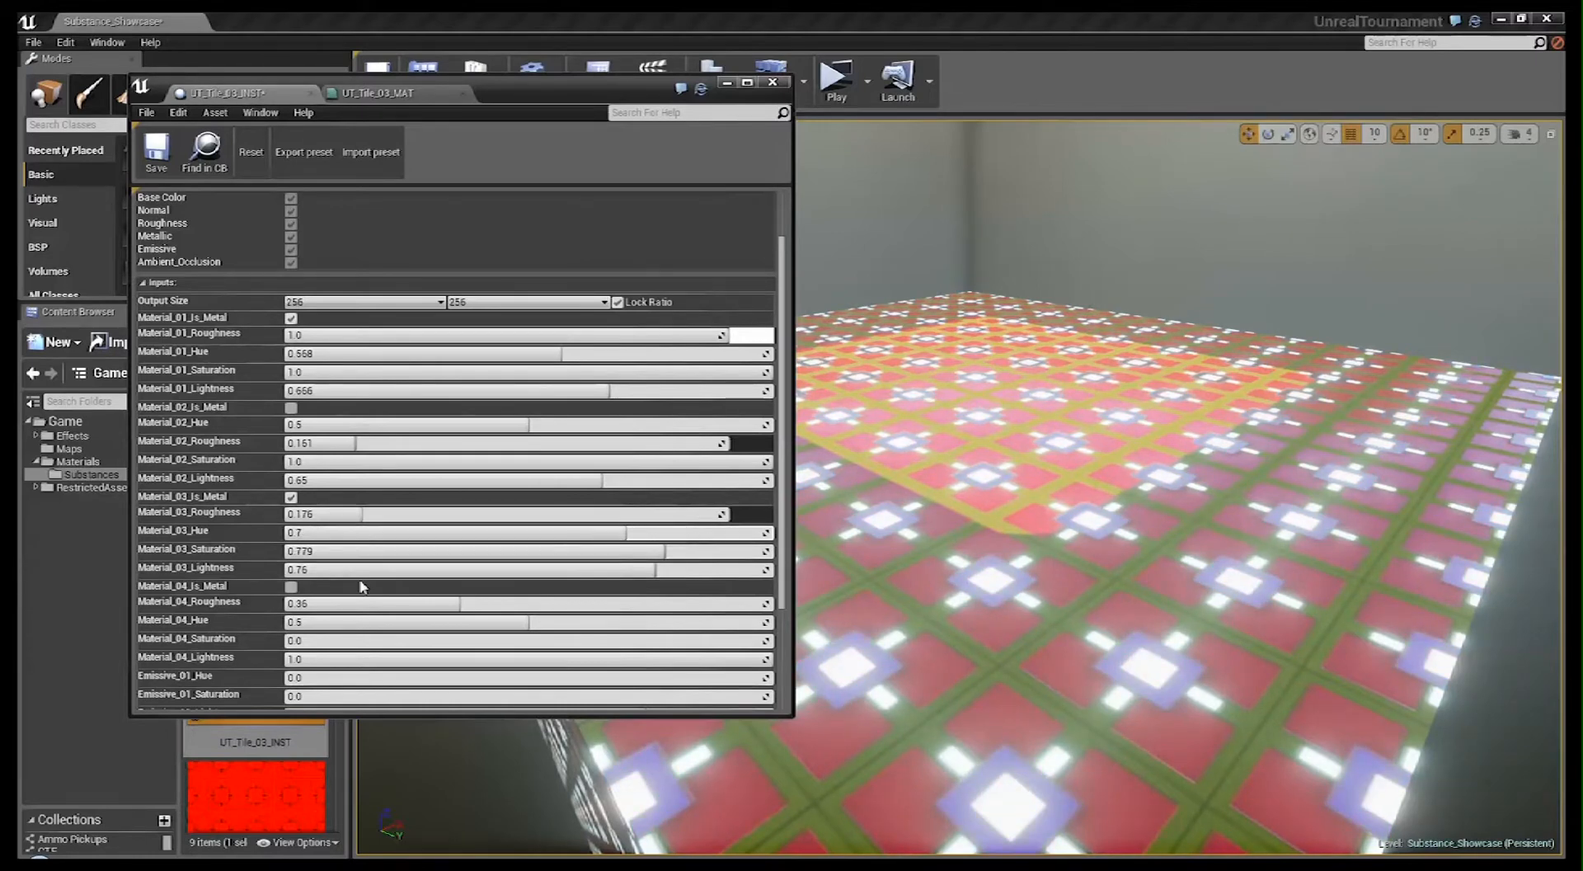
- Tint the tiles' glowing center squares with Emissive_01 hue 0.666 and saturation 0.849, and change the hue to 0.481
scroll(564, 600, "down", 3)
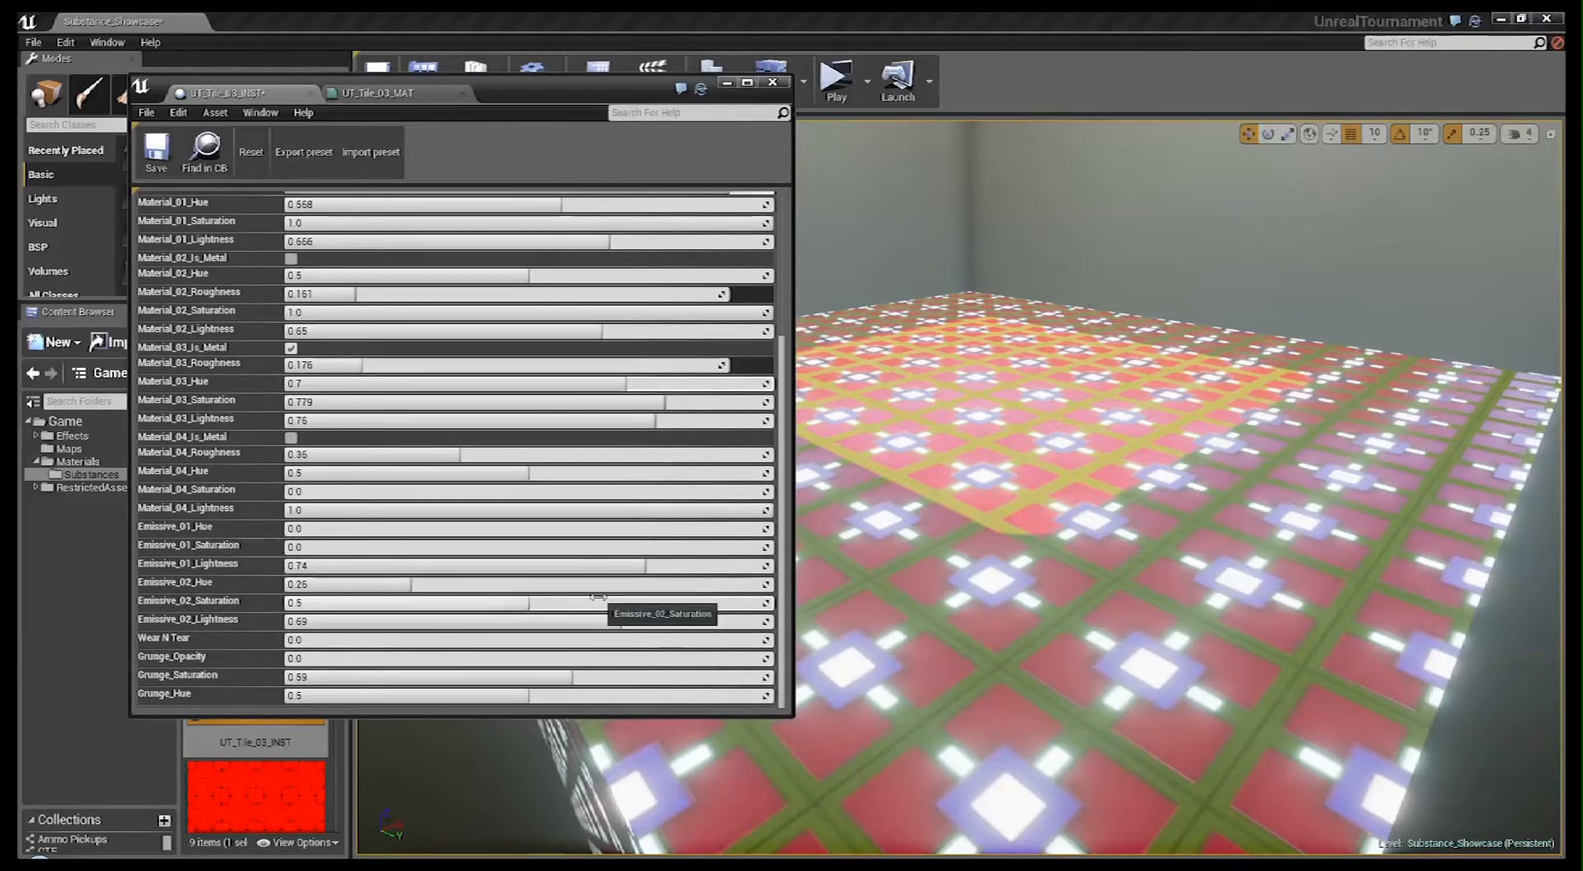
left_click_drag(864, 609, 895, 592)
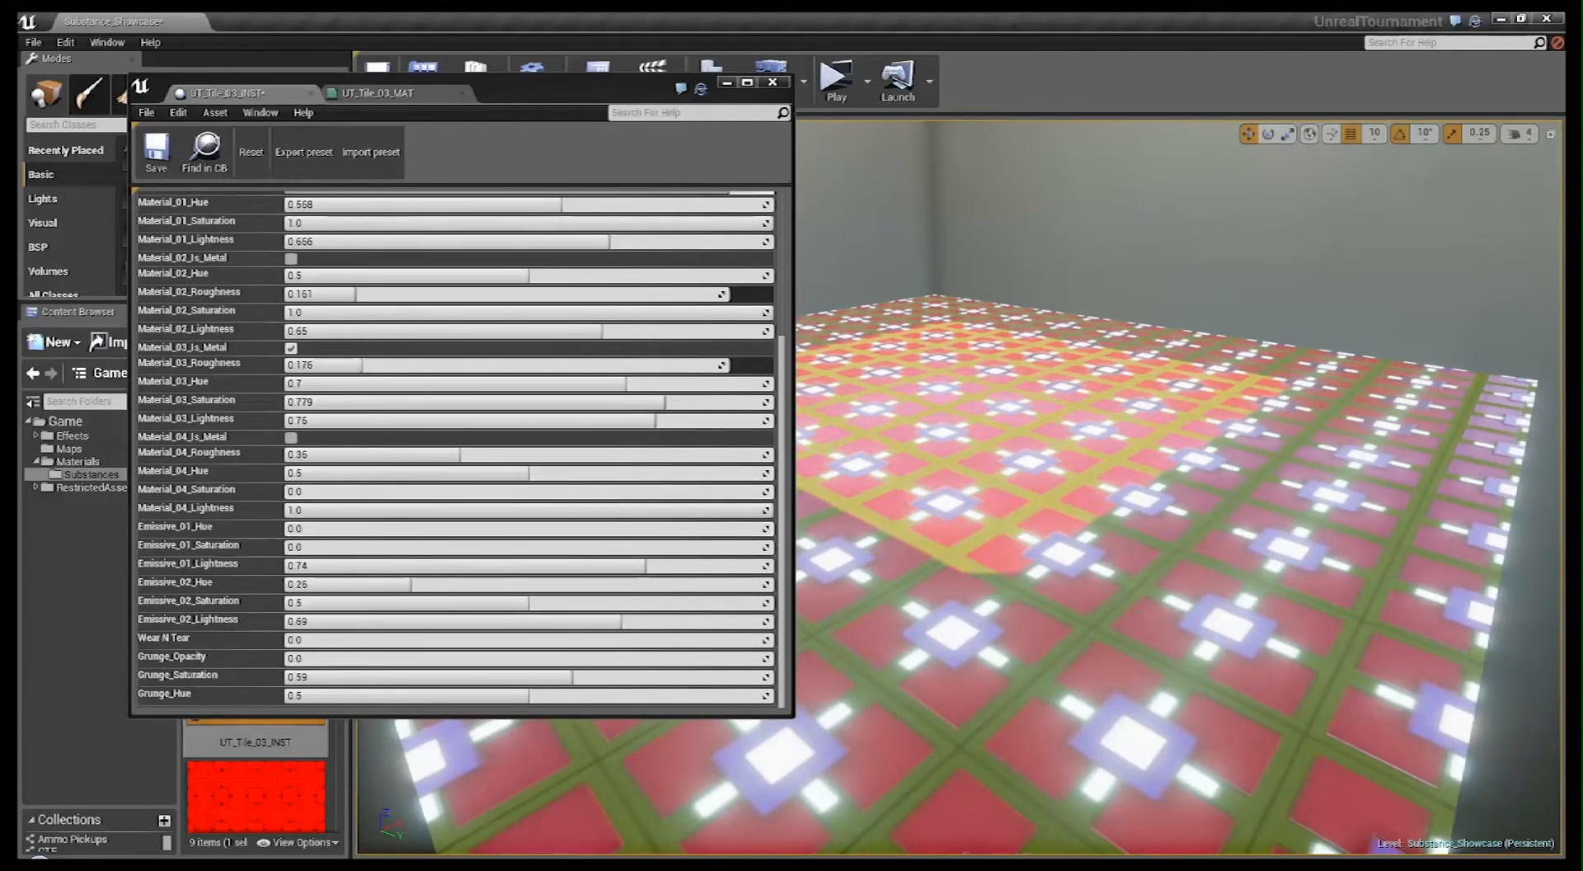
right_click_drag(989, 494, 973, 412)
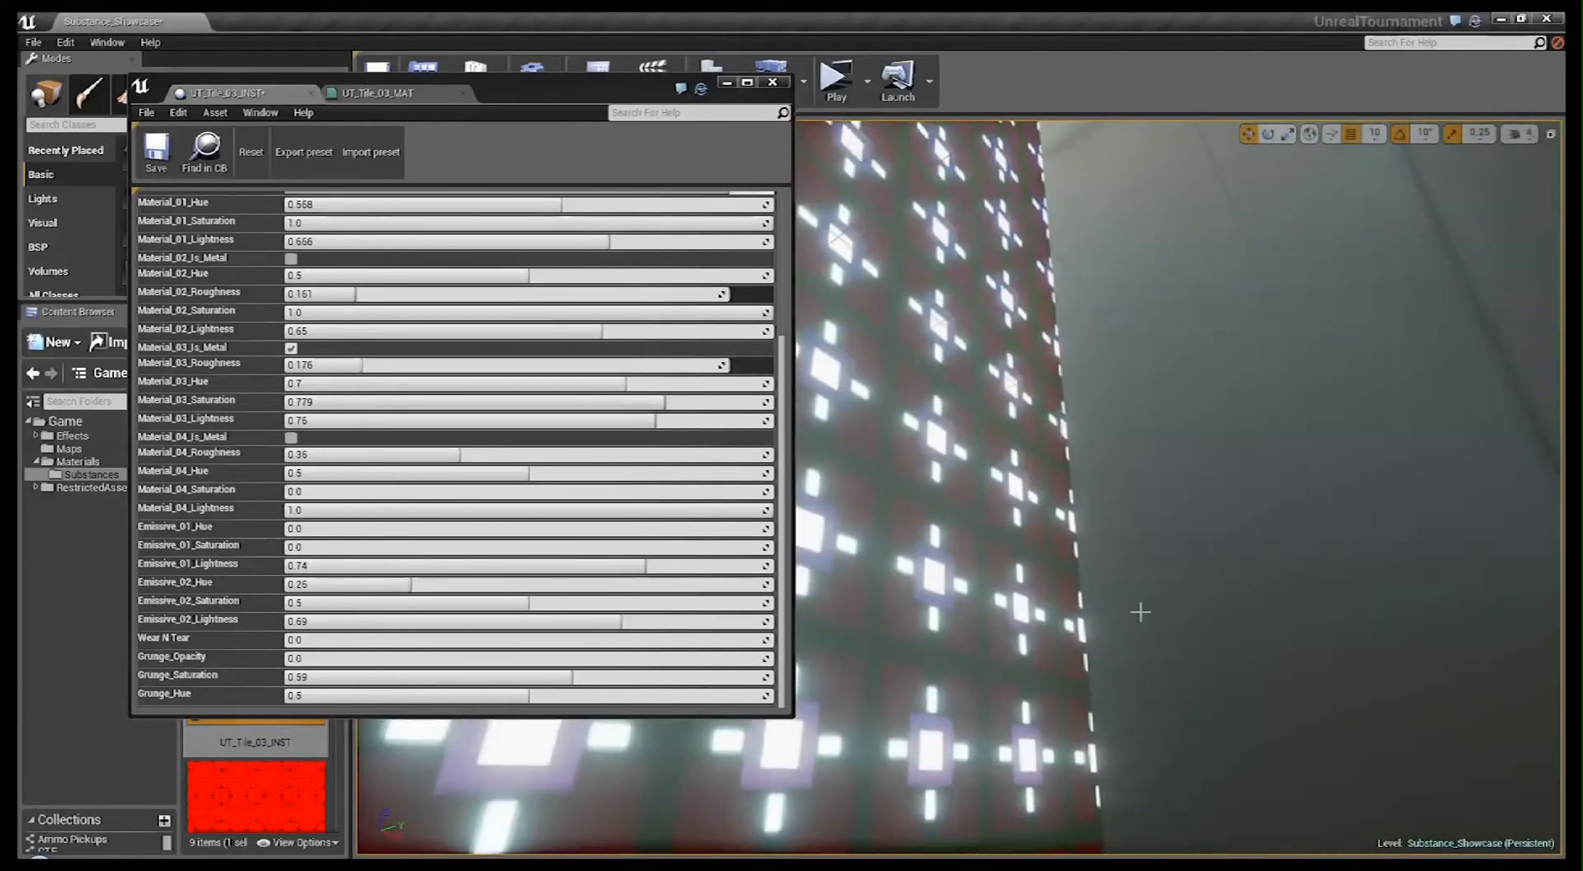
right_click_drag(1141, 701, 1303, 730)
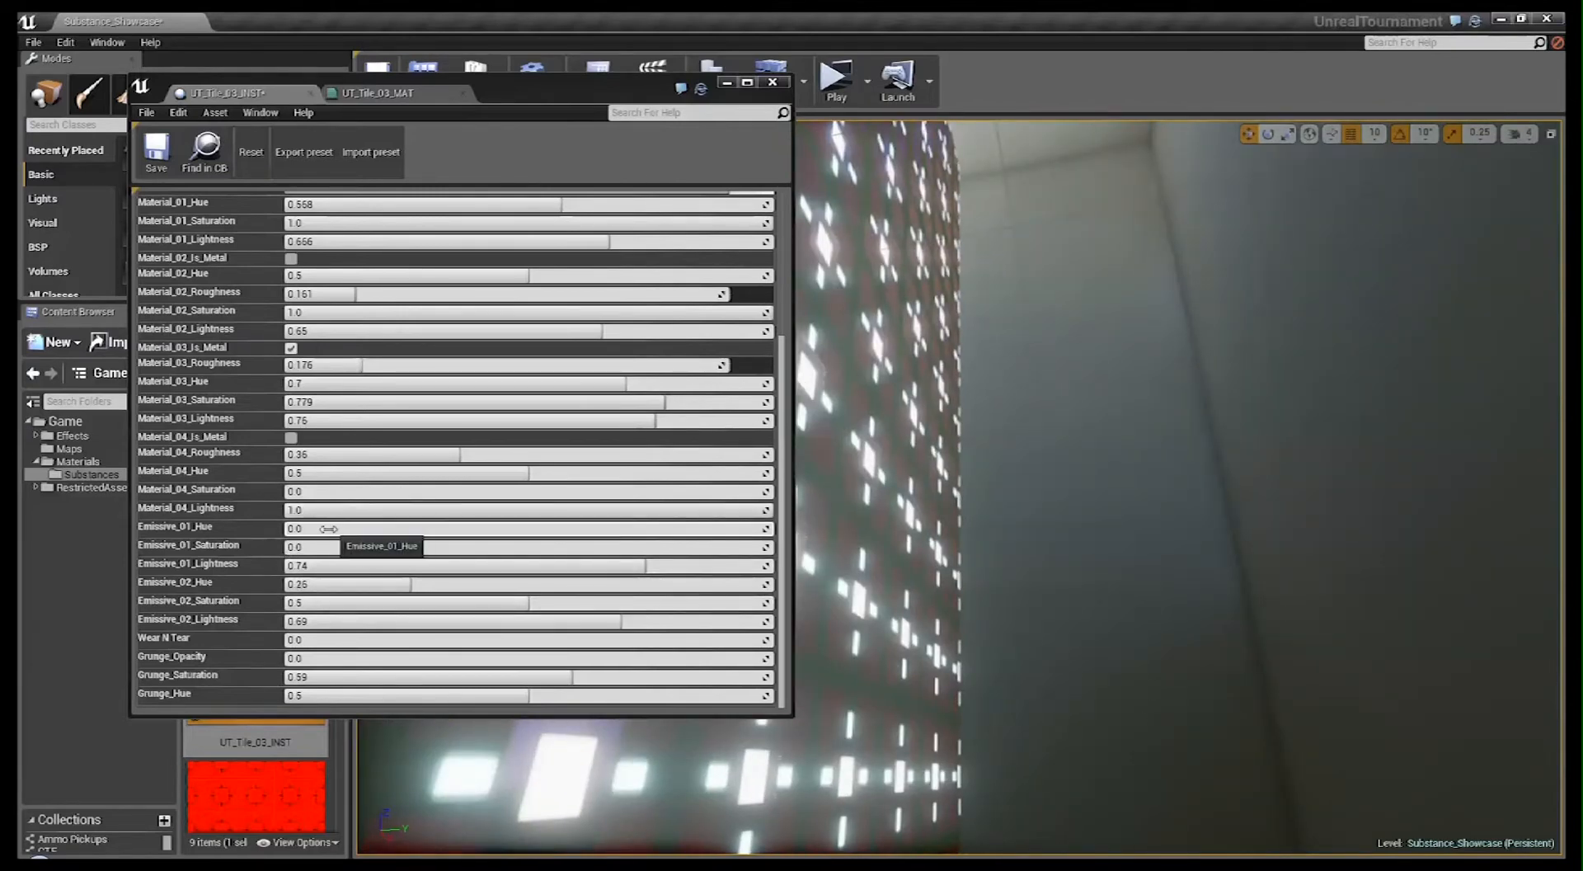
left_click_drag(324, 524, 290, 546)
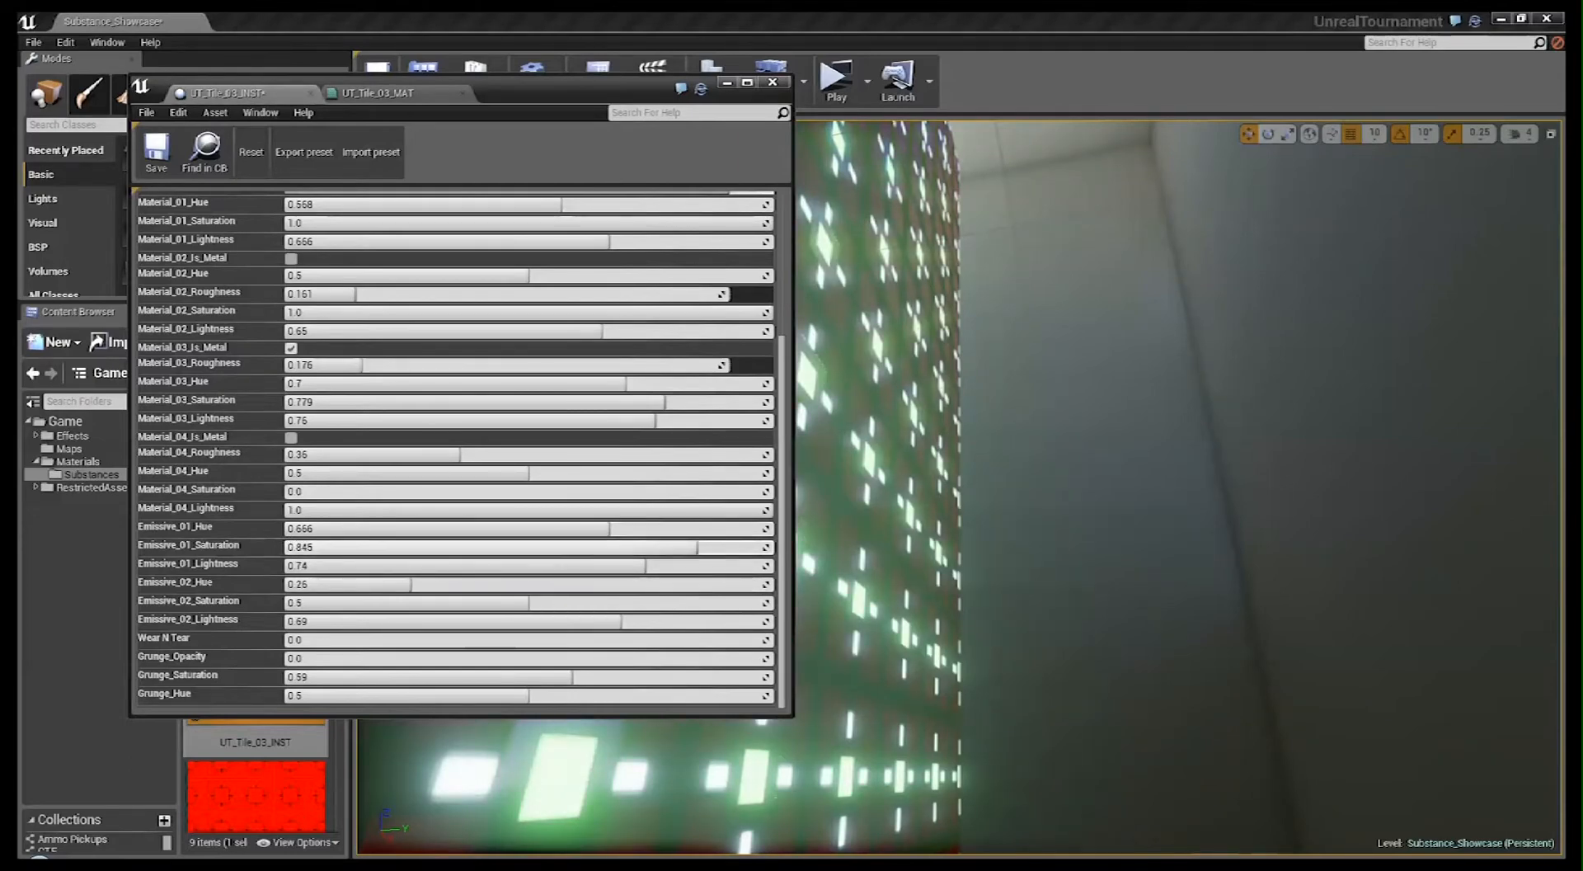
right_click_drag(1179, 487, 985, 268)
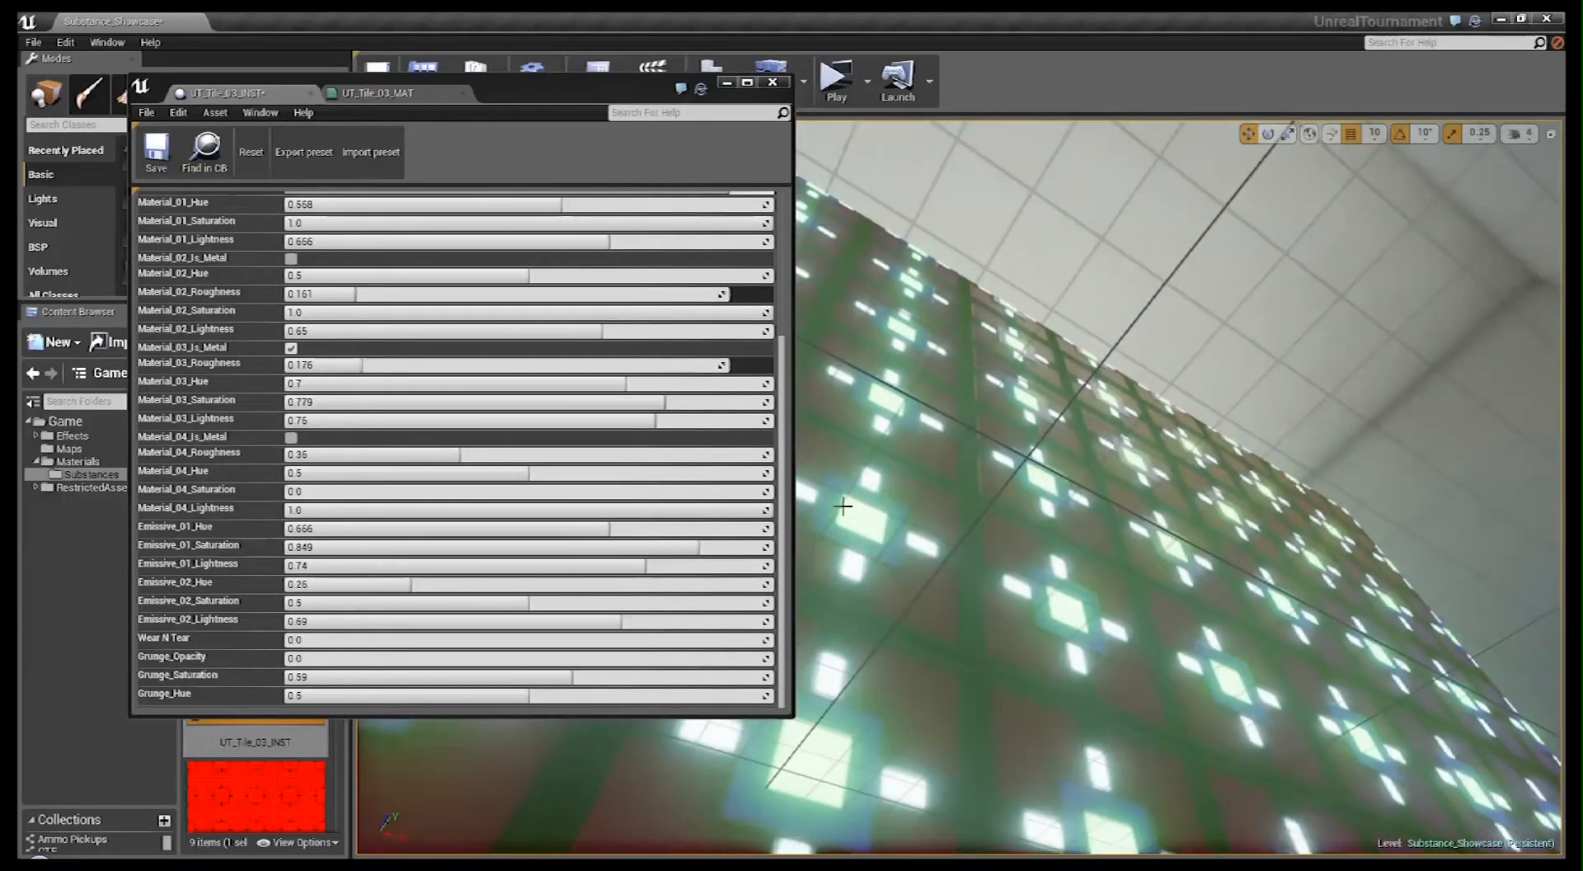
left_click_drag(612, 530, 519, 530)
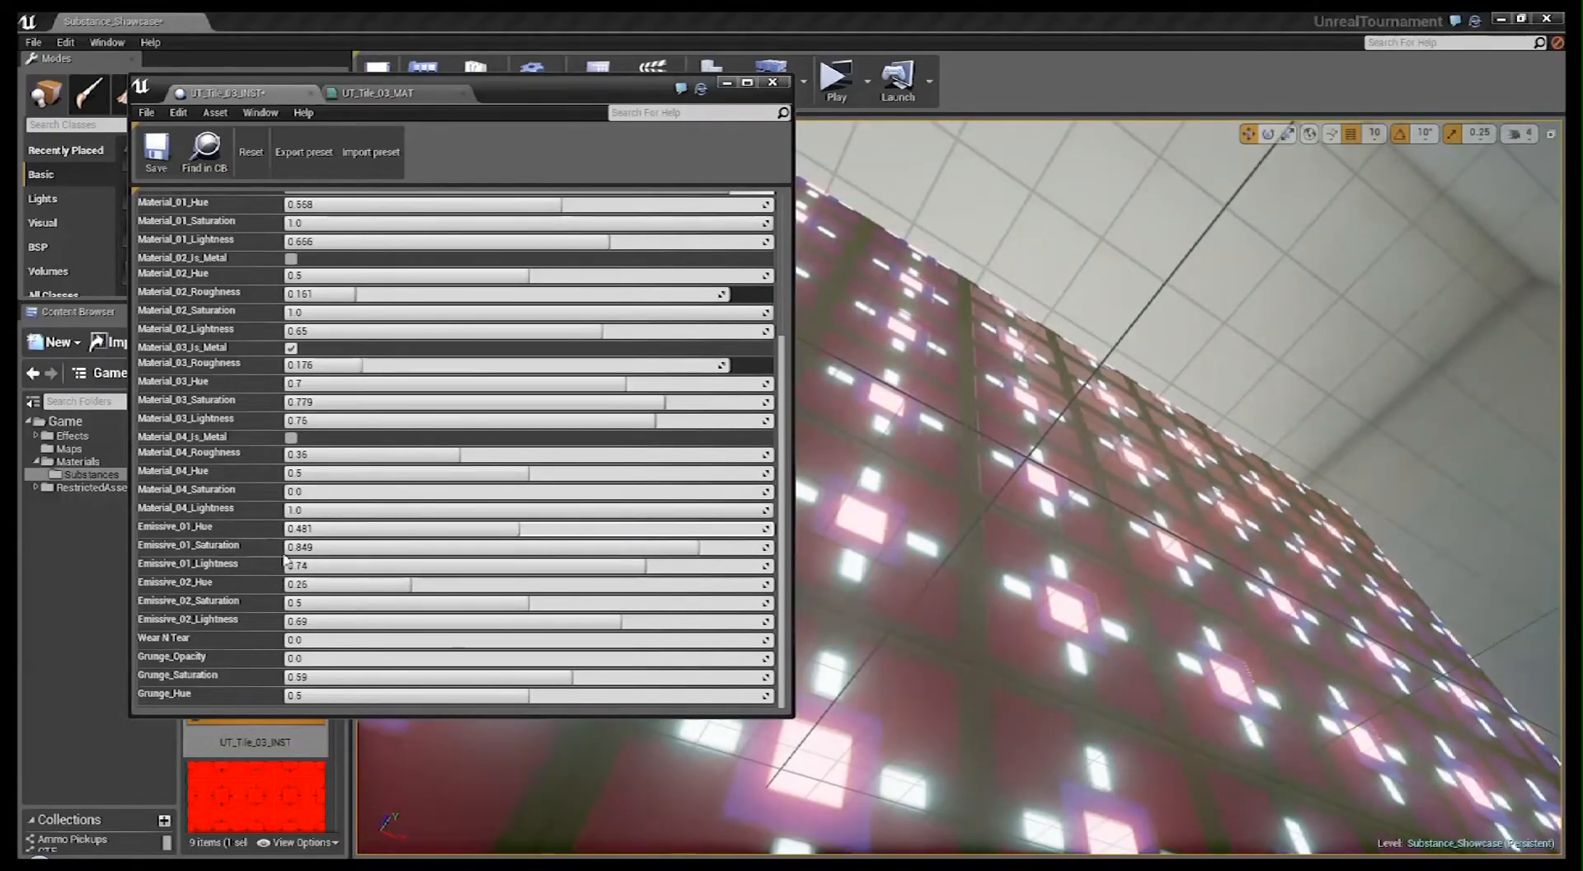
- Recolor the small light bars around the squares with Emissive_02 saturation 1.0, hue 0.46 and lightness 0.496
right_click_drag(1137, 593, 1067, 611)
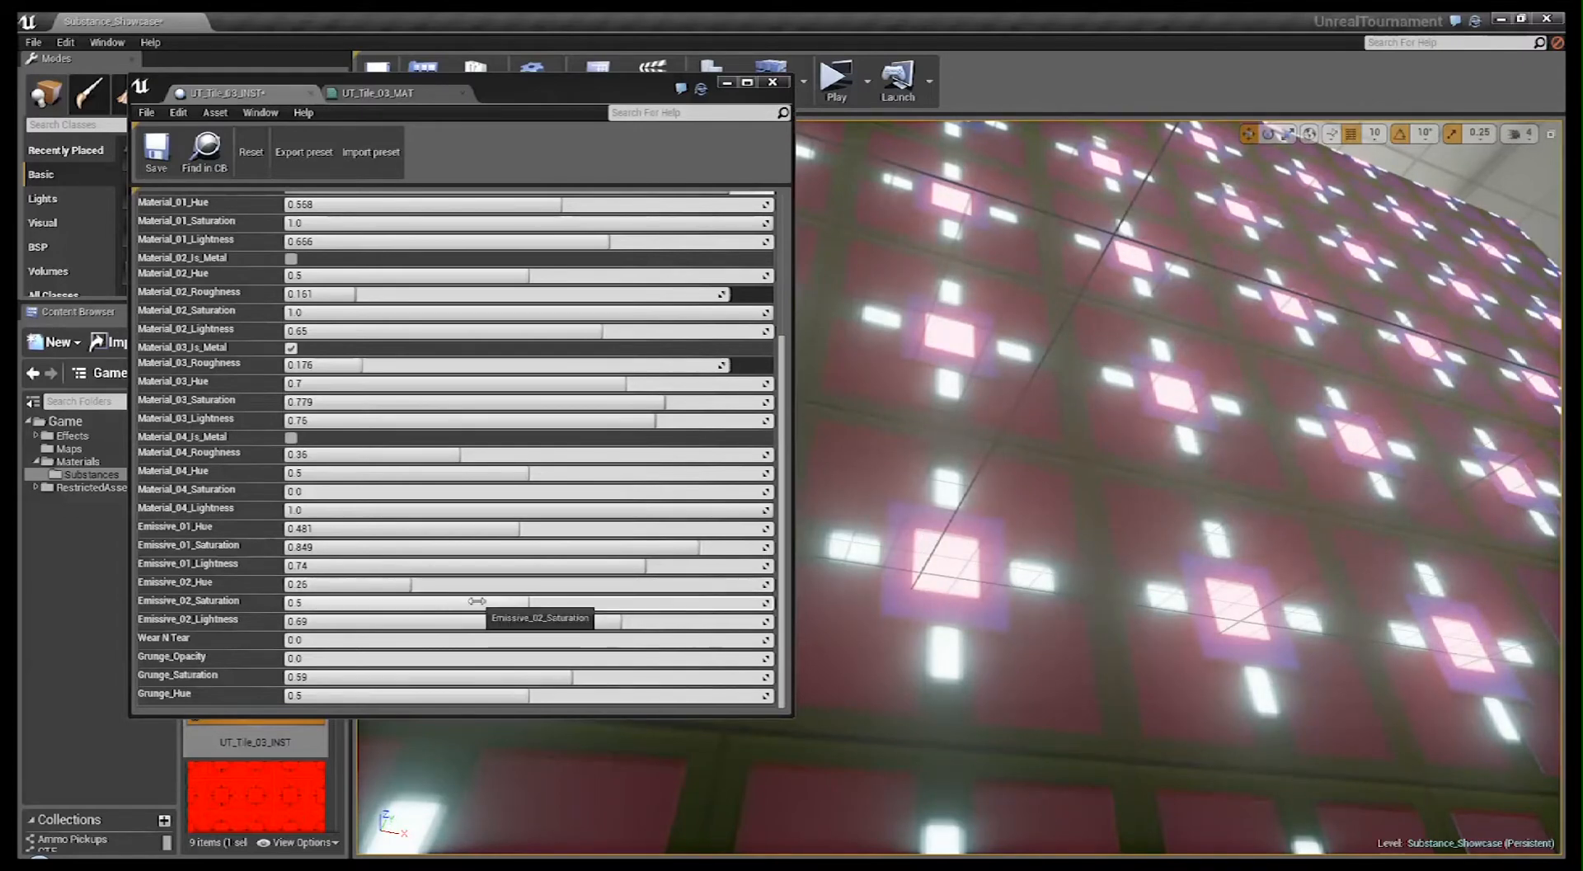
left_click_drag(538, 602, 772, 602)
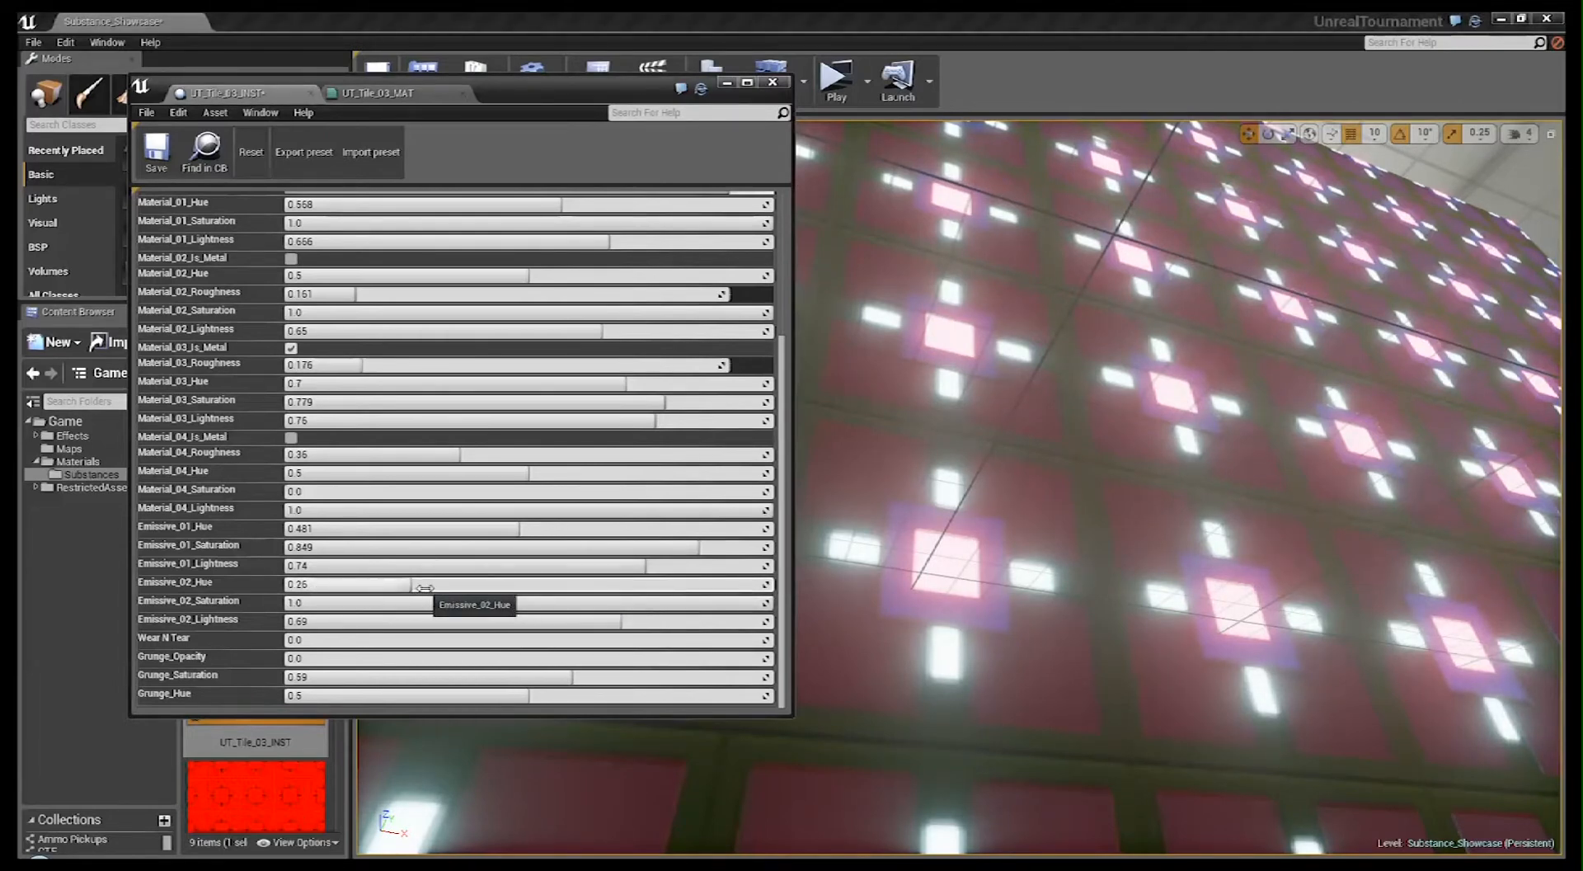
left_click_drag(425, 587, 469, 584)
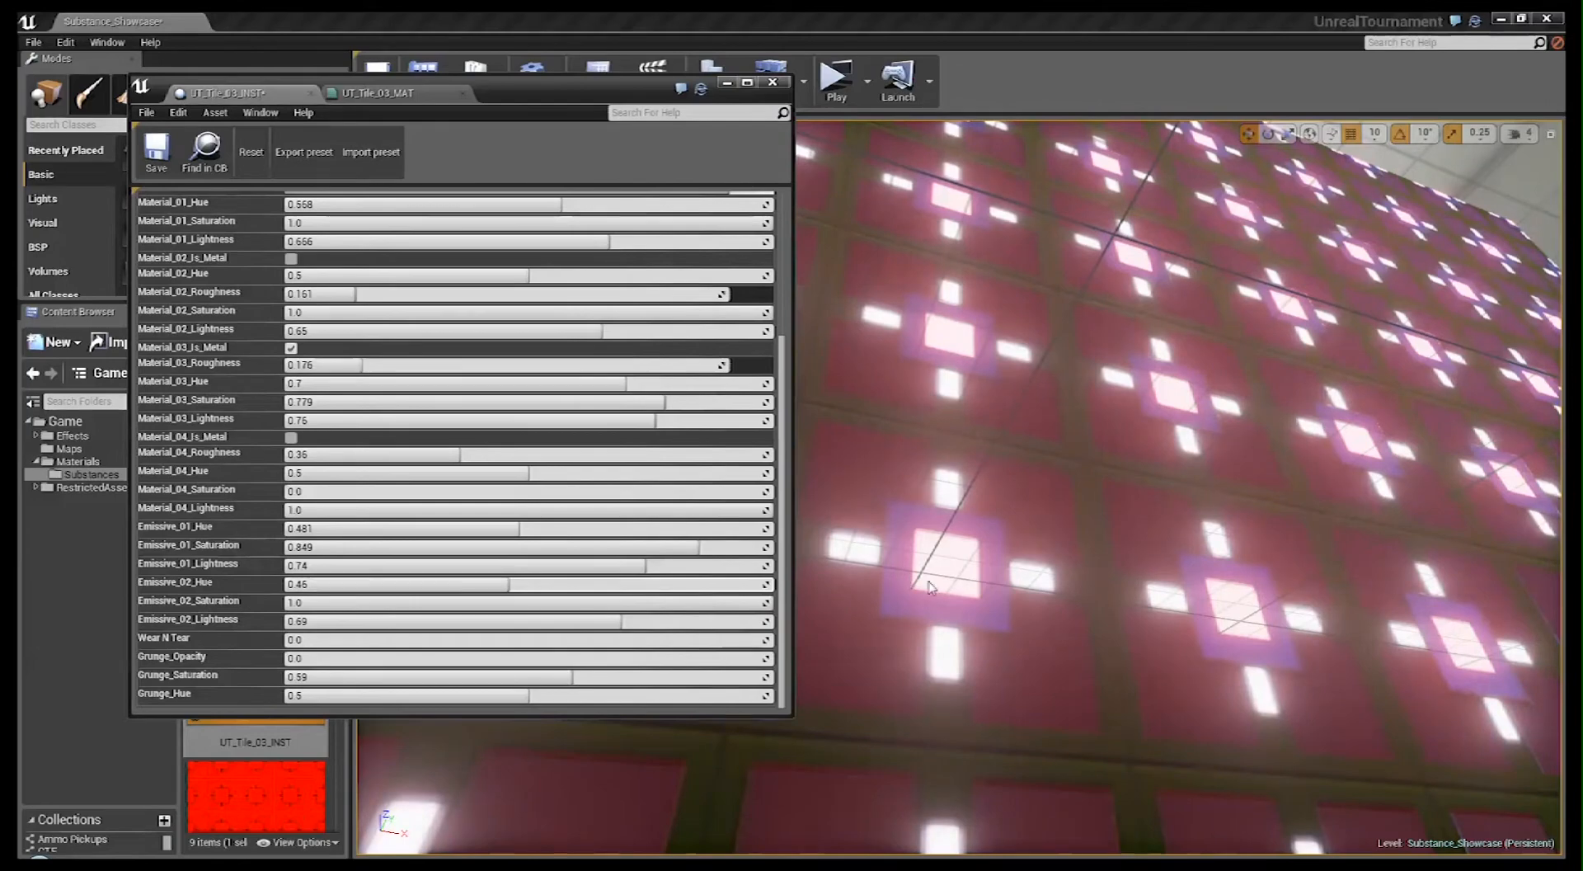
right_click_drag(928, 587, 1121, 820)
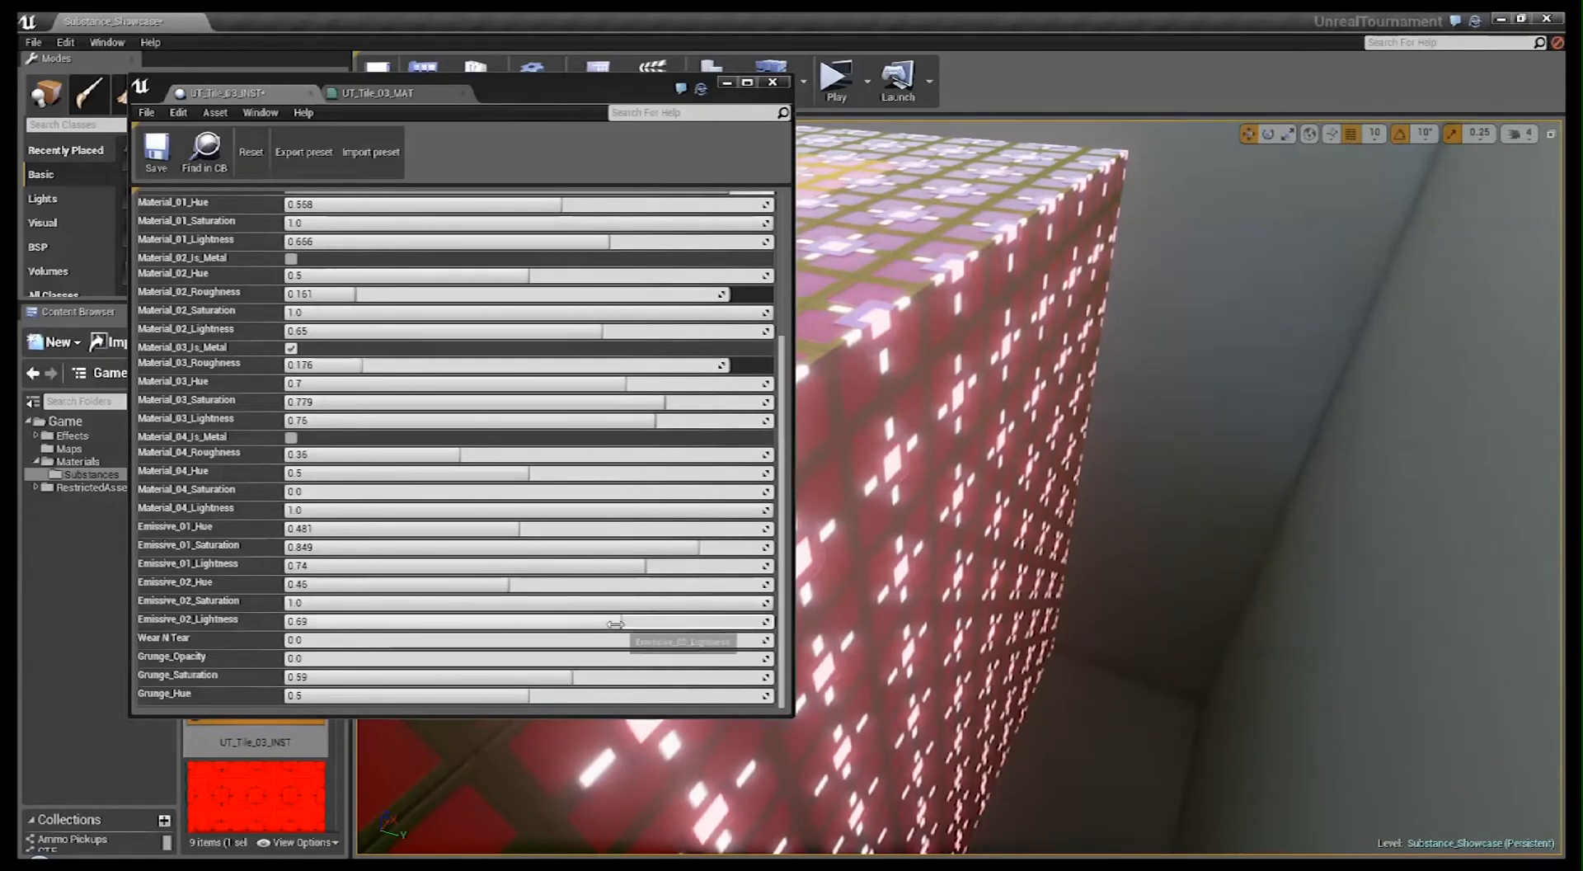
left_click_drag(616, 624, 526, 624)
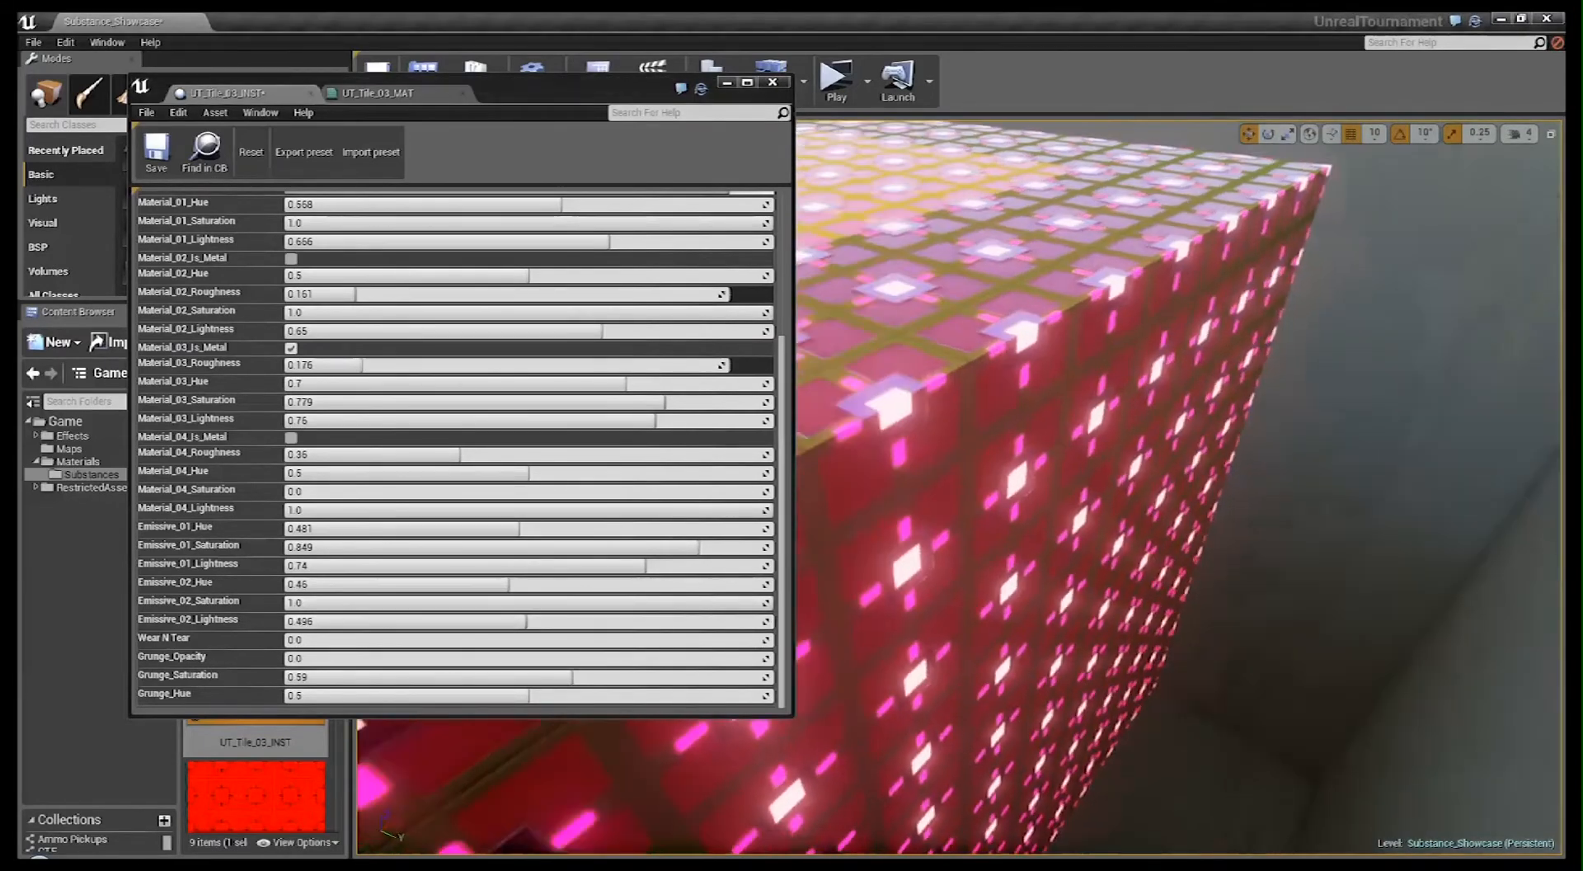
- Raise Wear N Tear to 0.557 and inspect the worn floor tiles up close
right_click_drag(1072, 495, 959, 647)
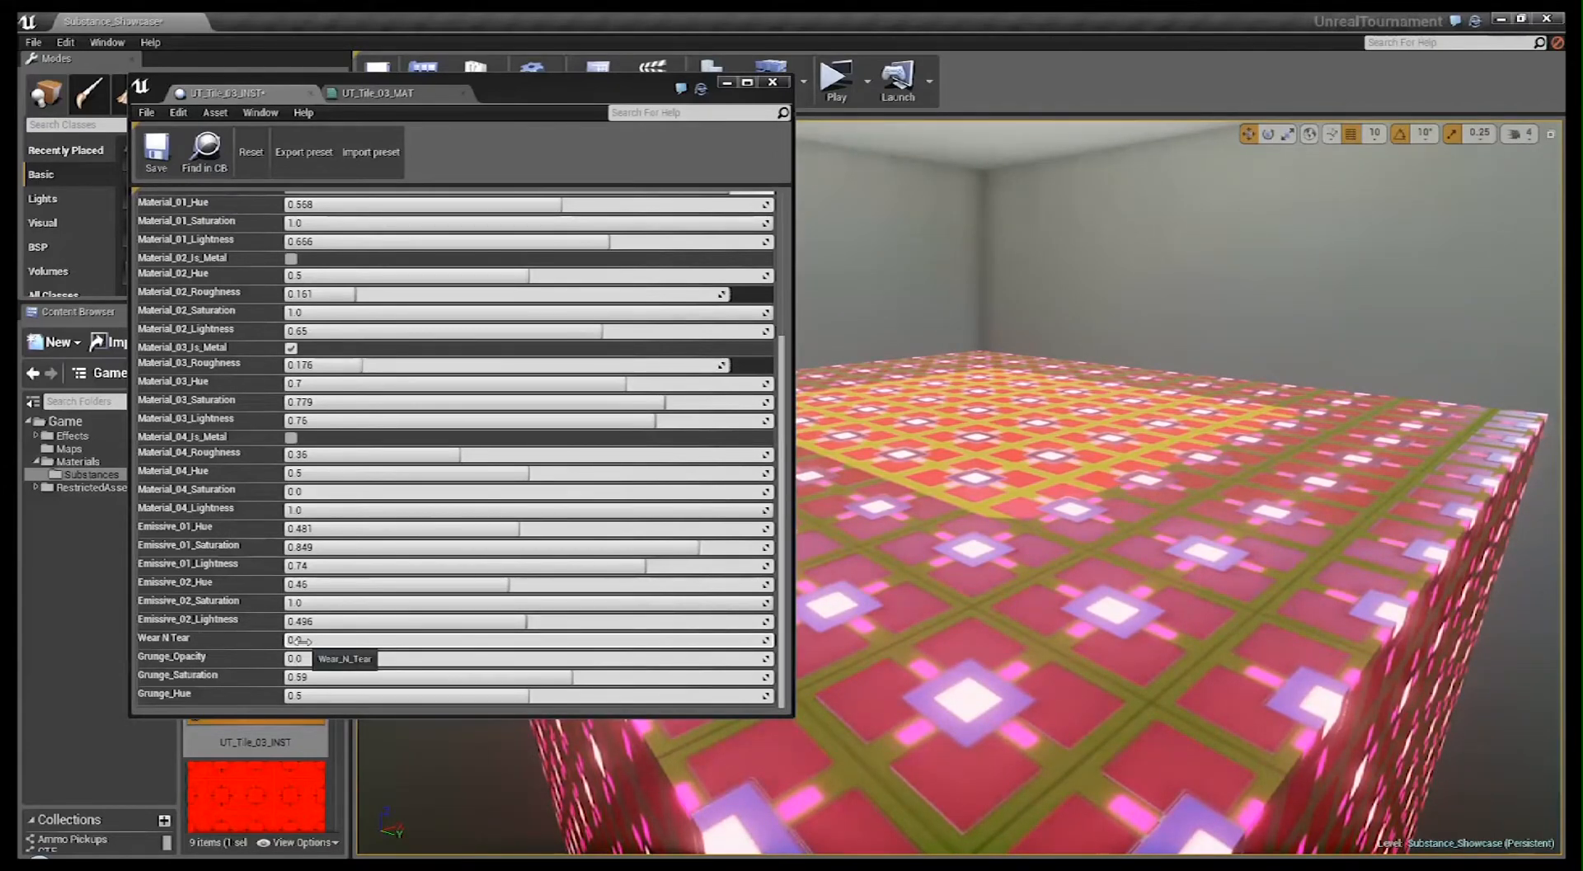
left_click_drag(907, 684, 887, 593)
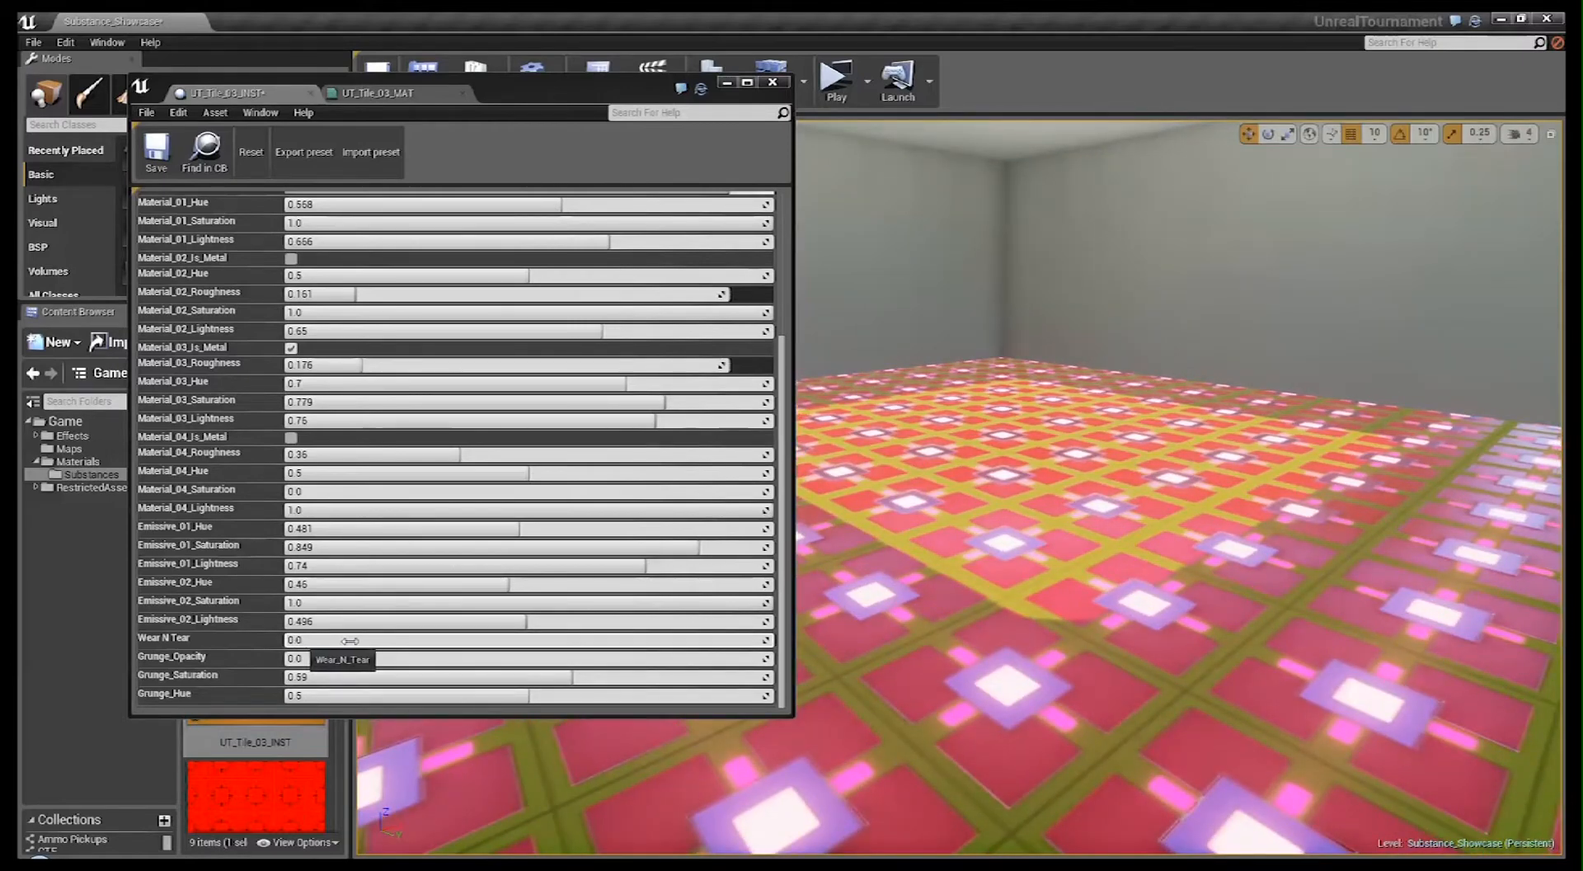
left_click_drag(627, 775, 553, 726)
left_click_drag(988, 658, 1046, 678)
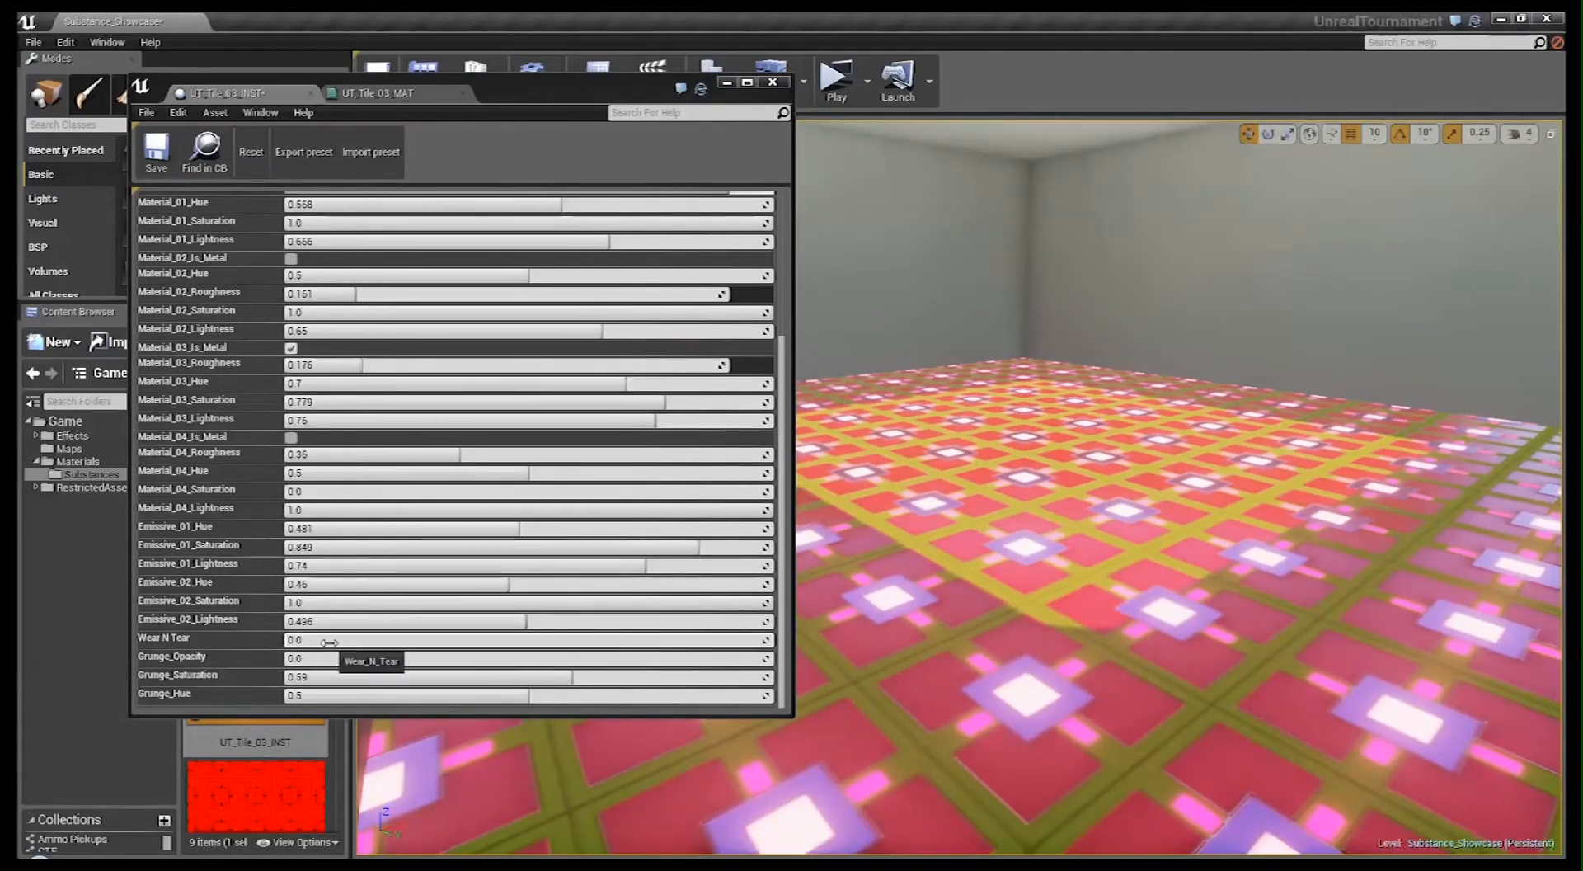
left_click_drag(322, 639, 557, 640)
left_click_drag(990, 658, 957, 647)
right_click_drag(990, 578, 1154, 627)
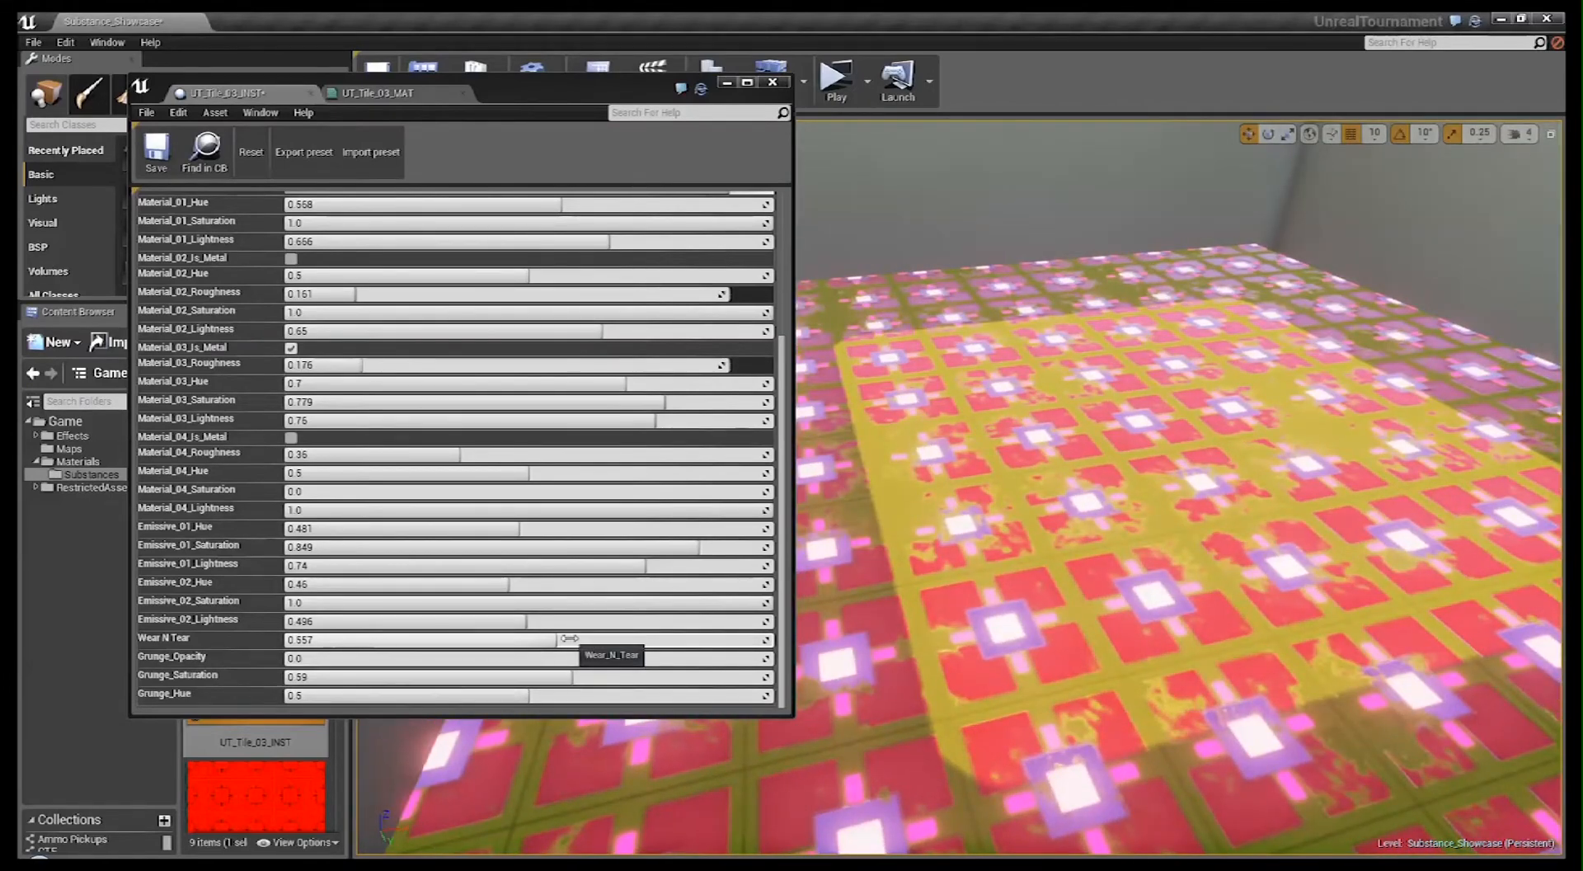
- Compare stronger floor wear with Wear N Tear at 0.715 and 1.0, and lower it to 0.348
left_click_drag(569, 638, 633, 639)
right_click_drag(1017, 629, 1163, 660)
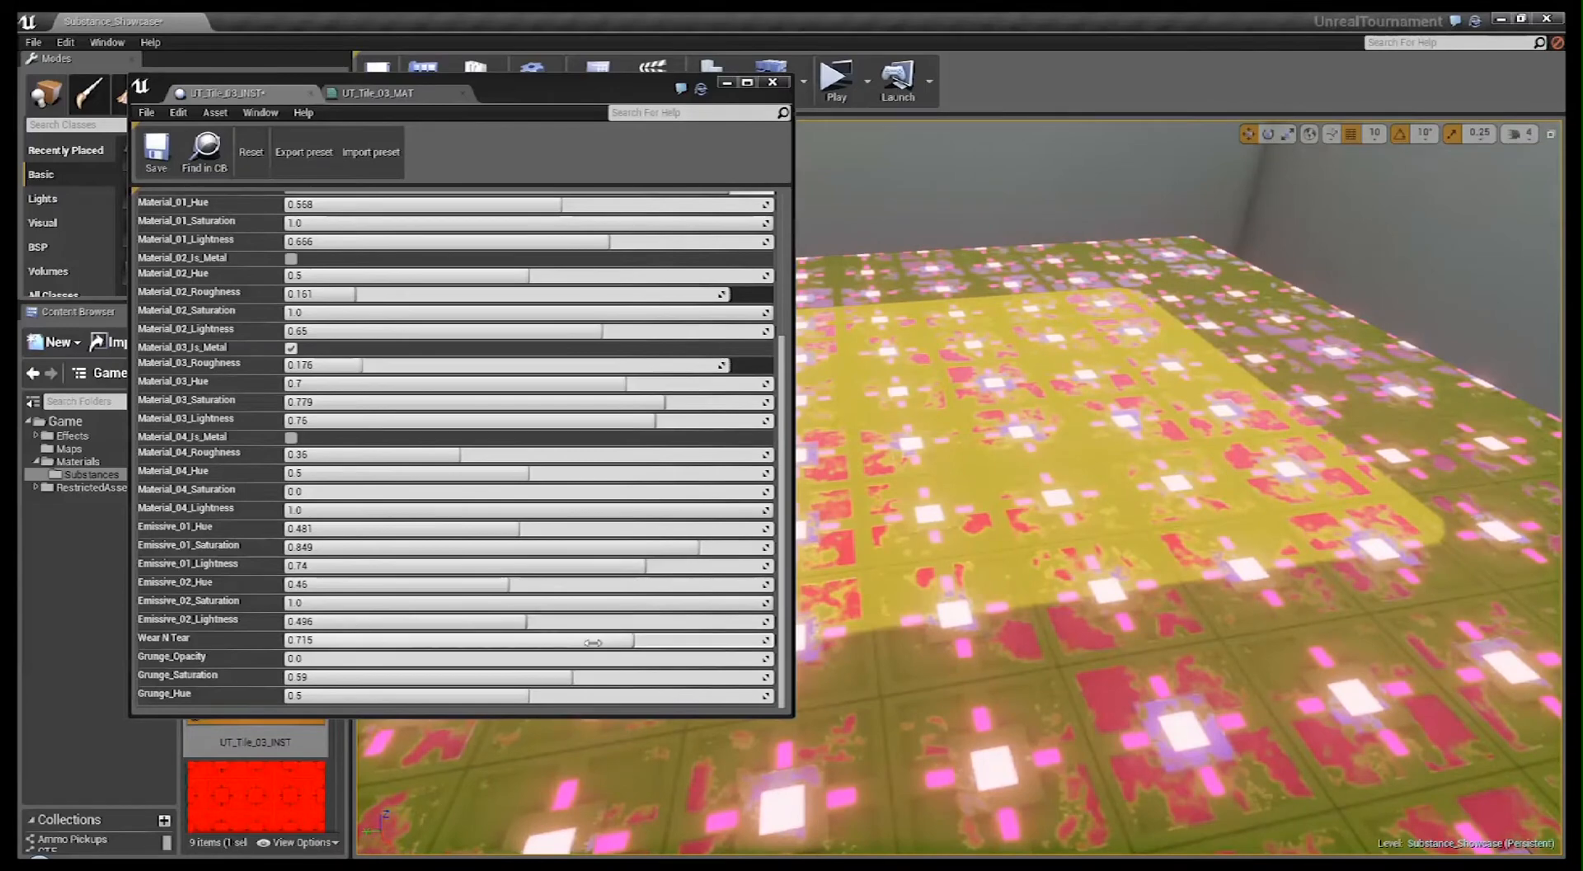
left_click_drag(647, 642, 705, 643)
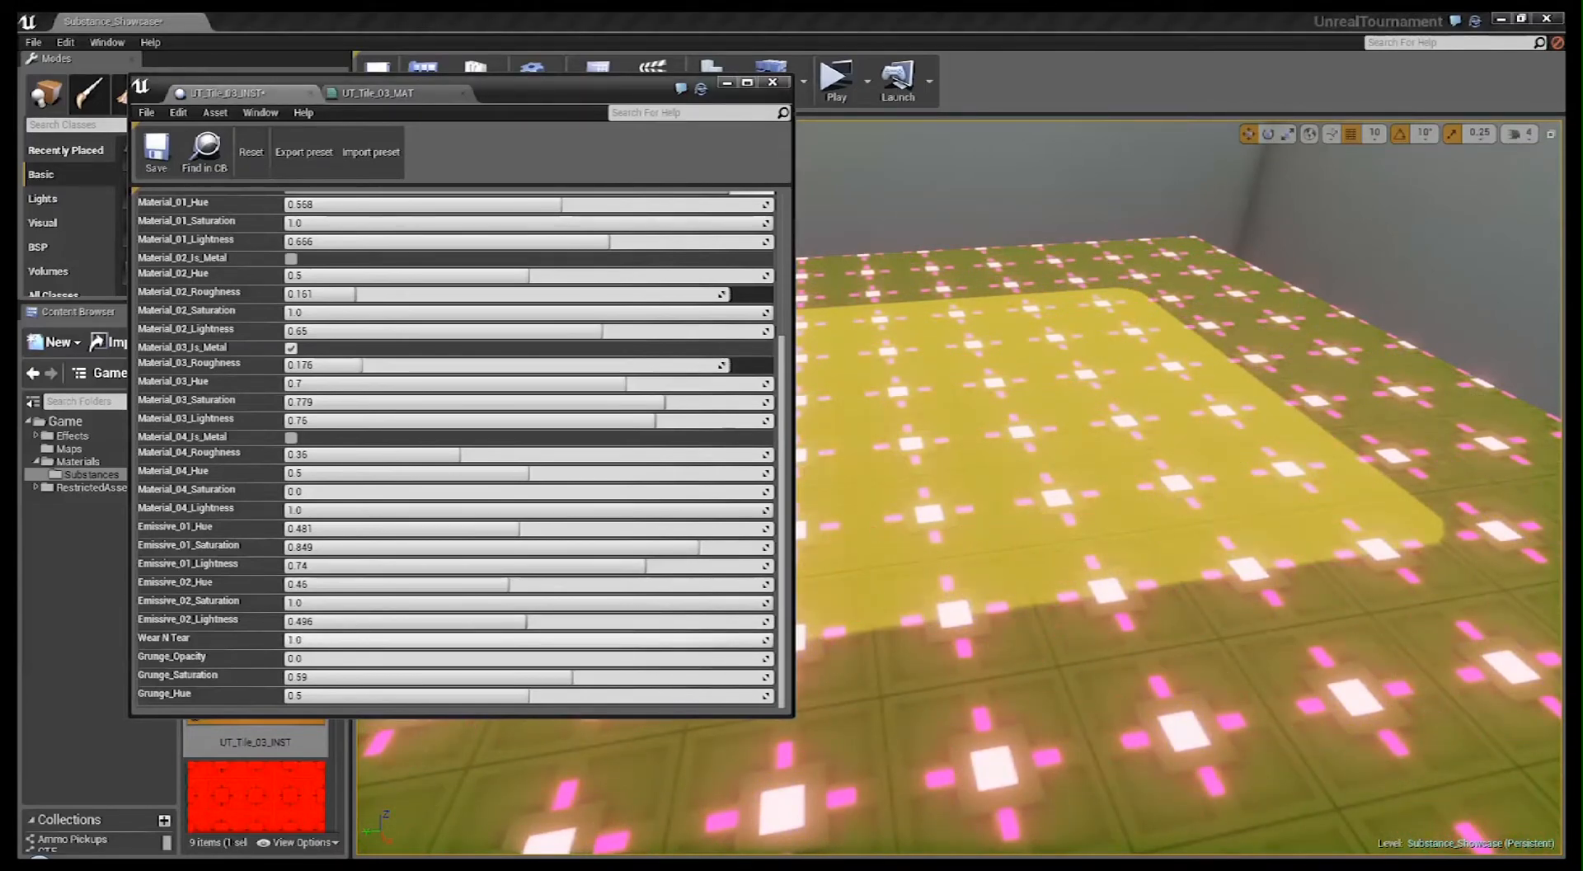
right_click_drag(989, 511, 850, 503)
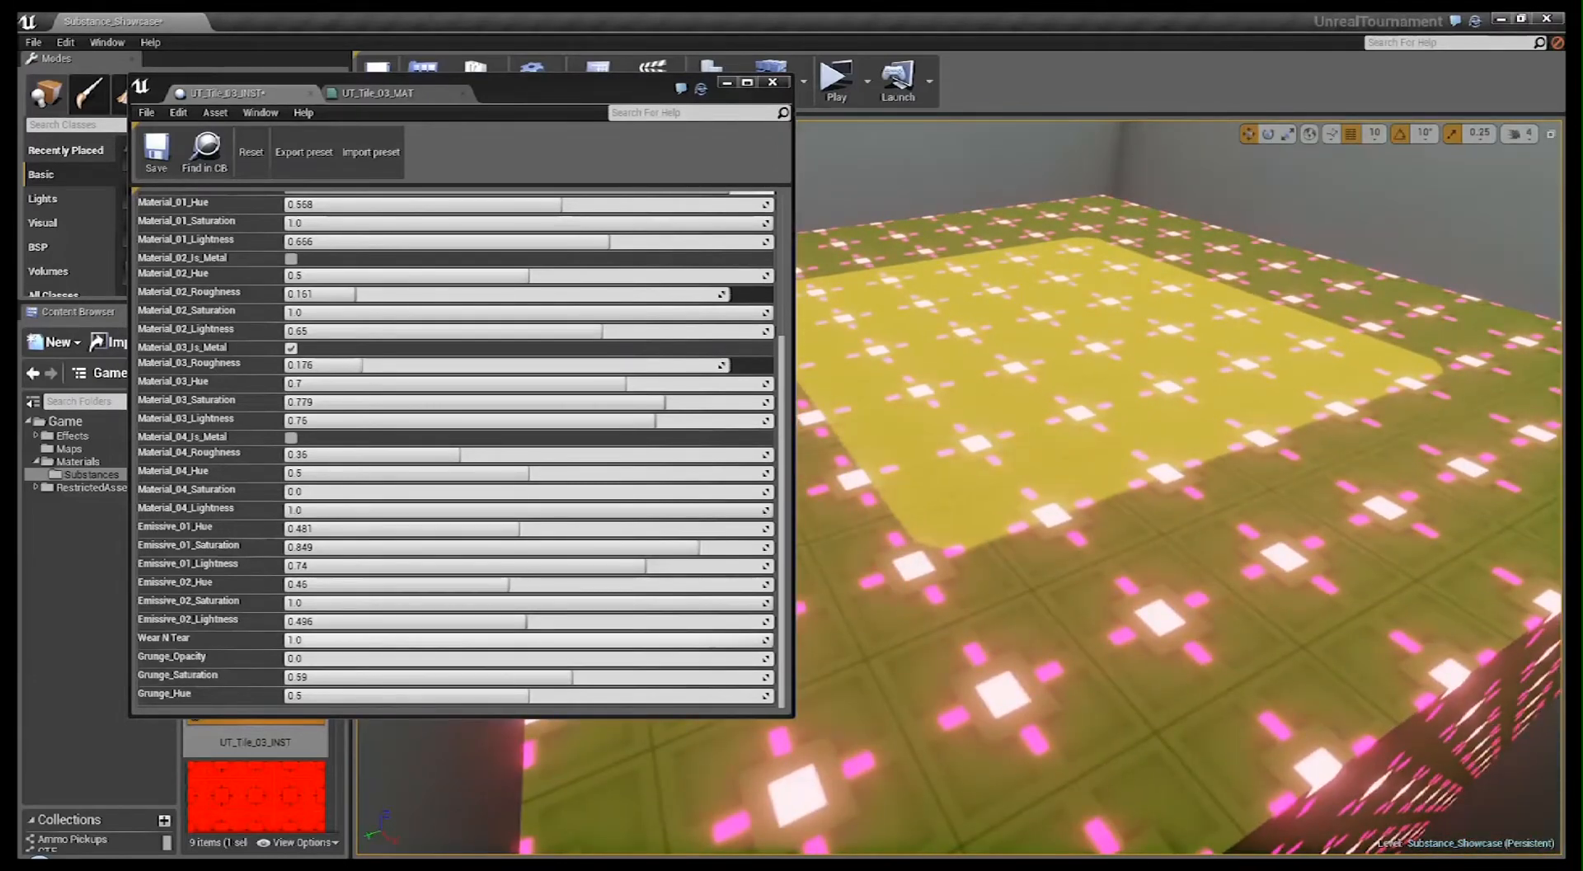
left_click_drag(395, 639, 295, 639)
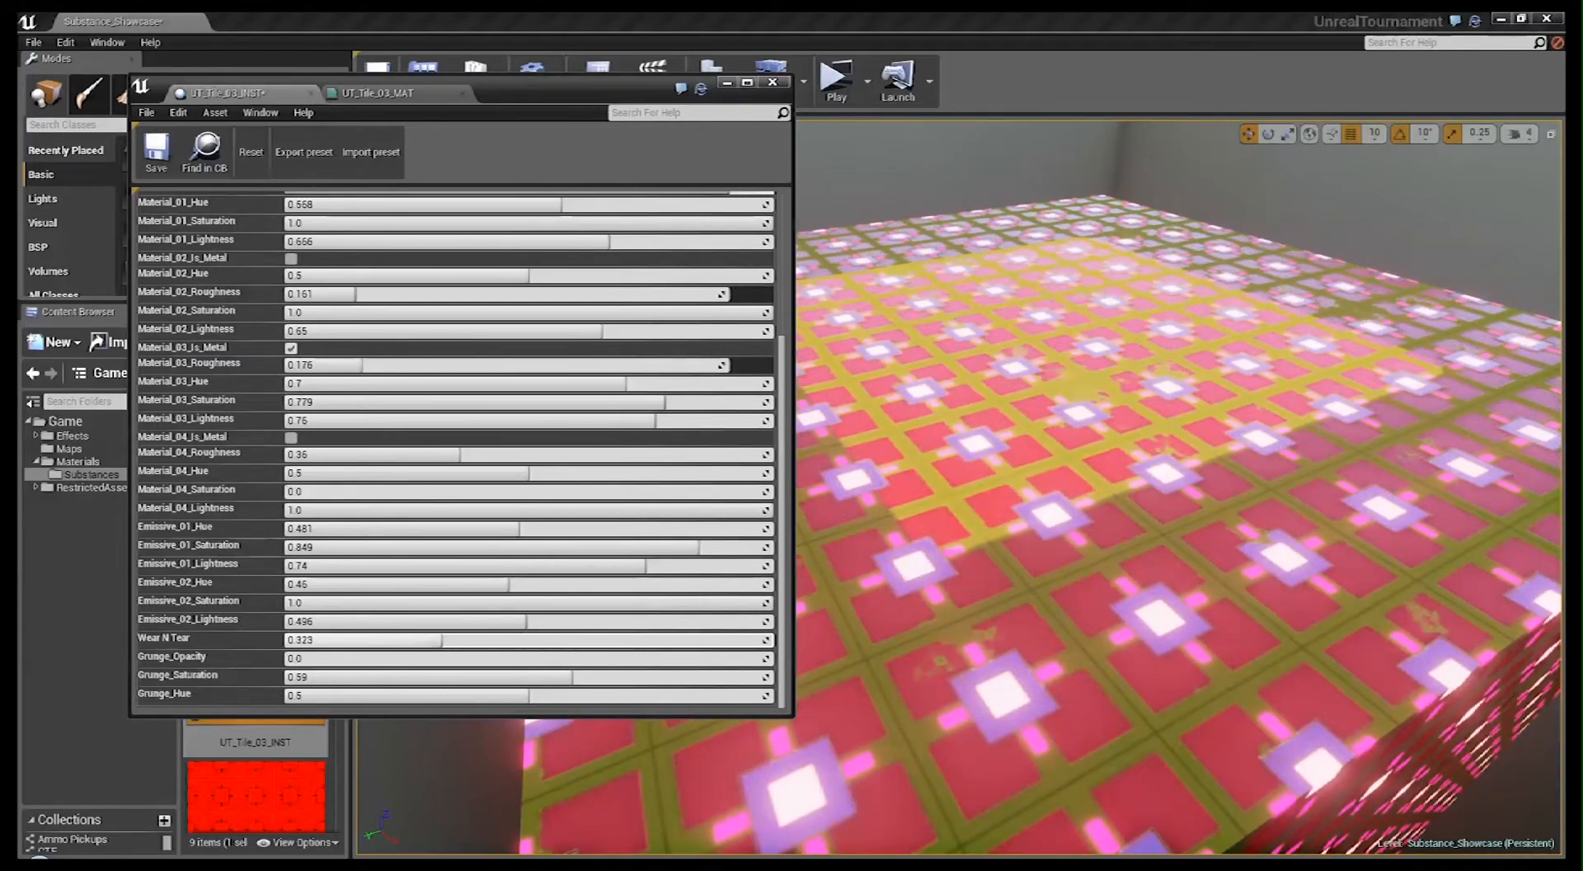
left_click_drag(845, 638, 846, 585)
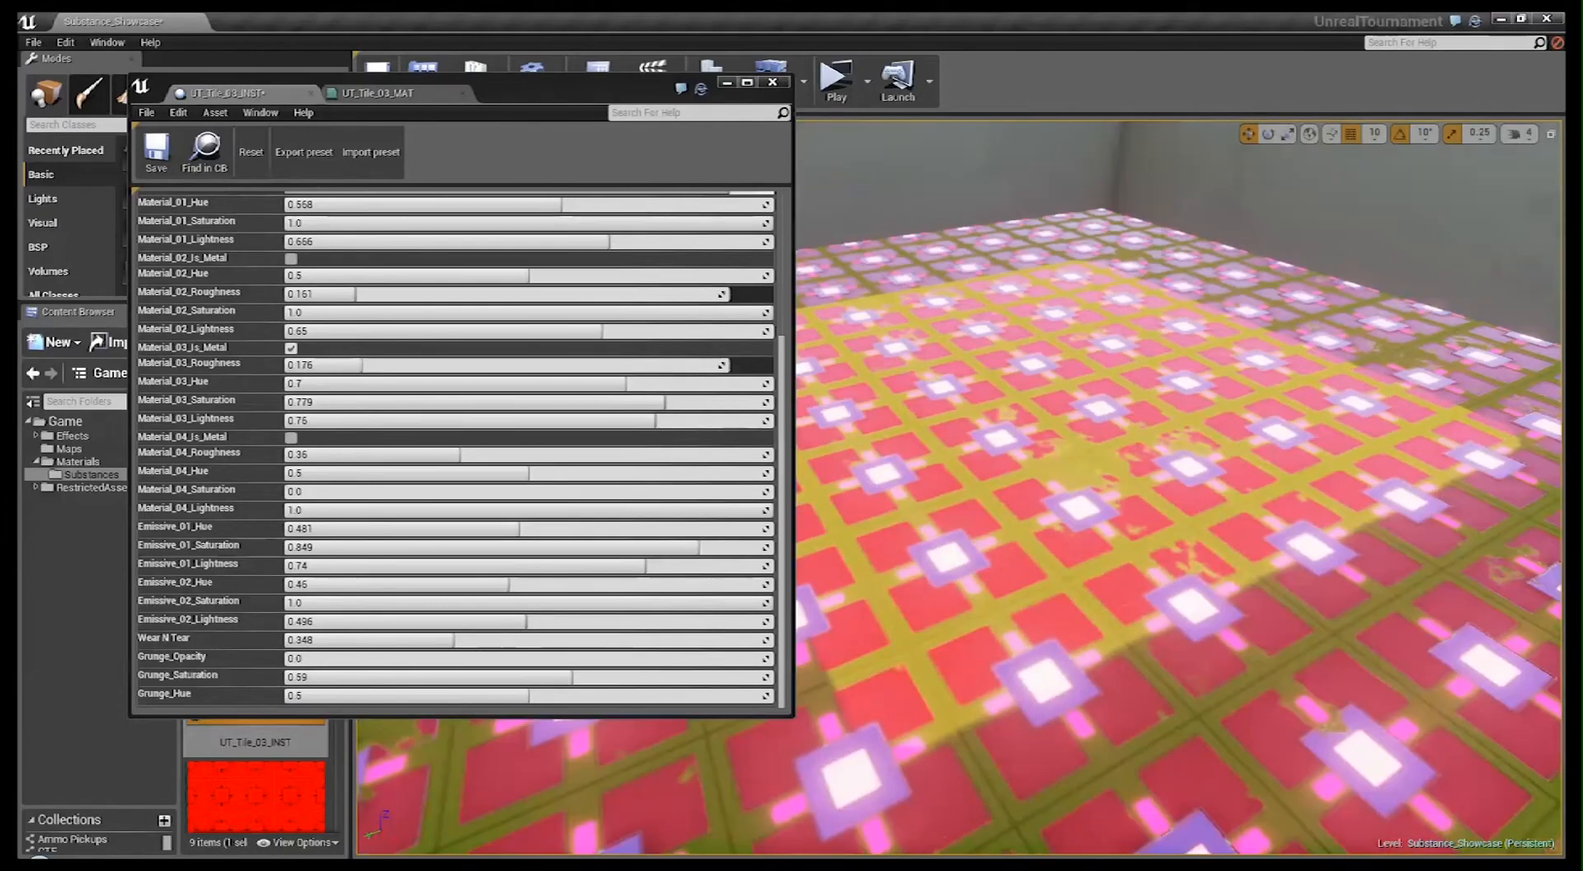
- Switch off the small light bars with Emissive_02_Lightness 0.0 and remove the floor wear with Wear N Tear 0.0
left_click_drag(526, 621, 289, 621)
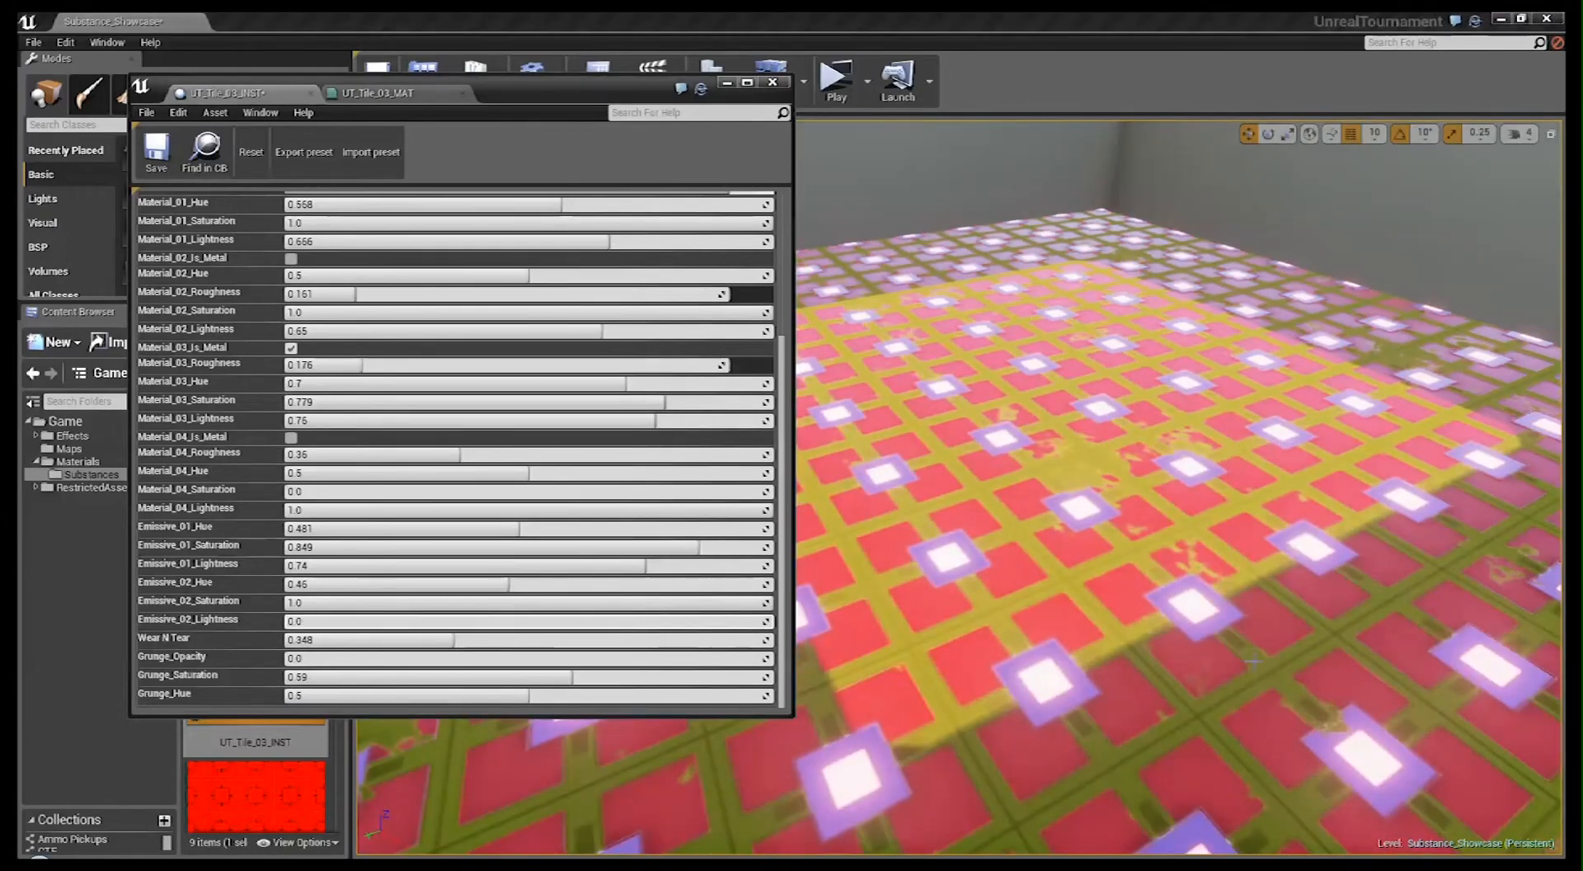
left_click_drag(1197, 656, 1253, 672)
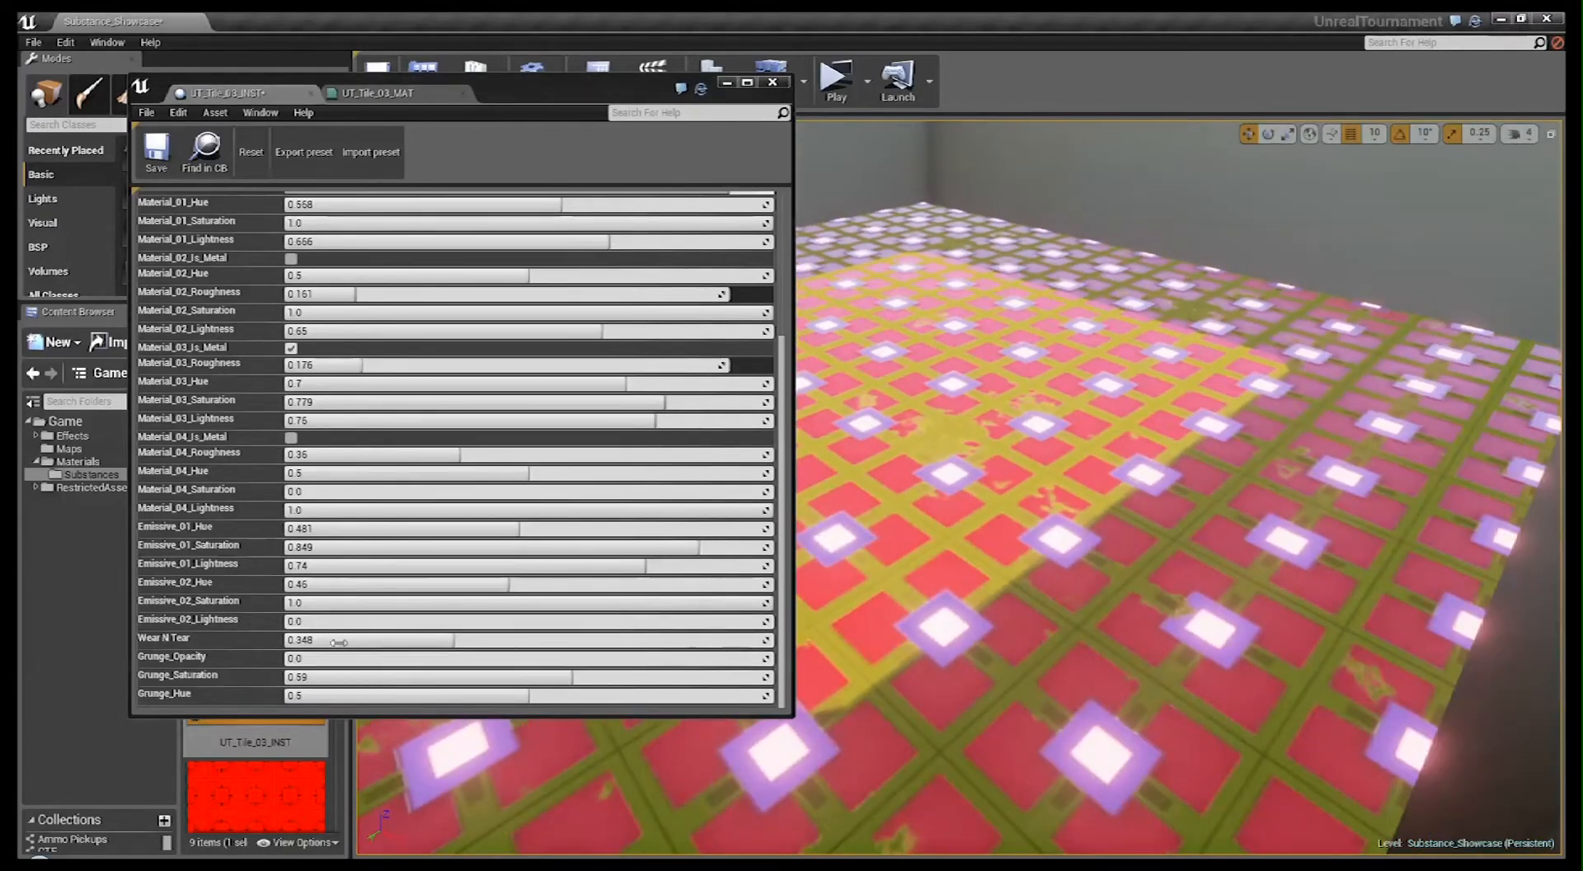
left_click_drag(338, 642, 286, 640)
right_click_drag(959, 648, 912, 617)
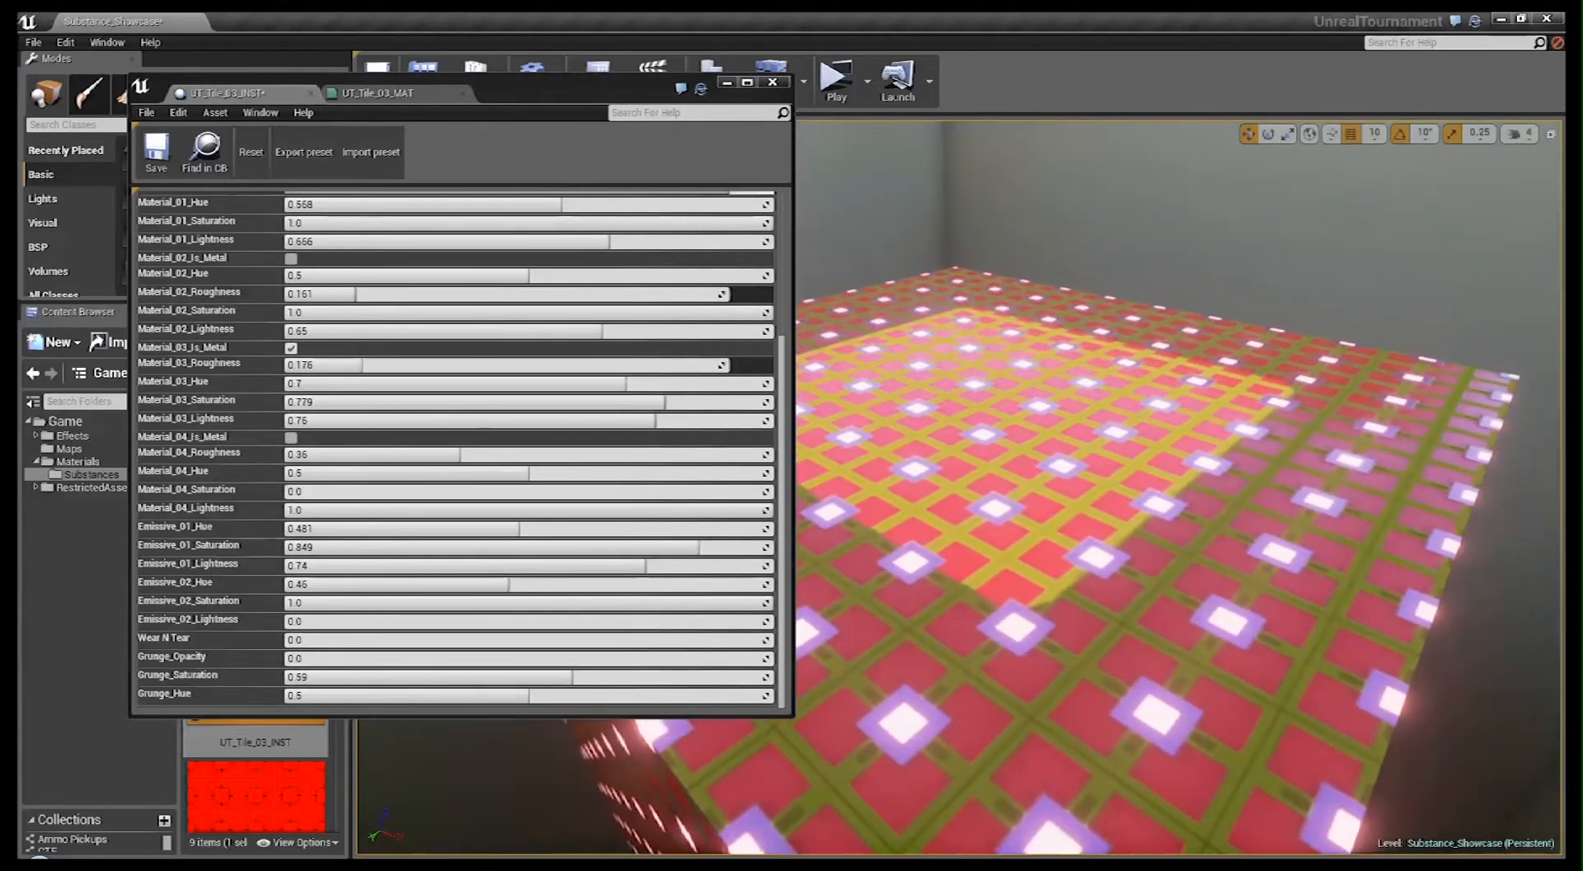
- Relight the small light bars with Emissive_02_Lightness 0.529 and cover the floor in grunge with Grunge_Opacity 0.994
left_click_drag(327, 620, 542, 621)
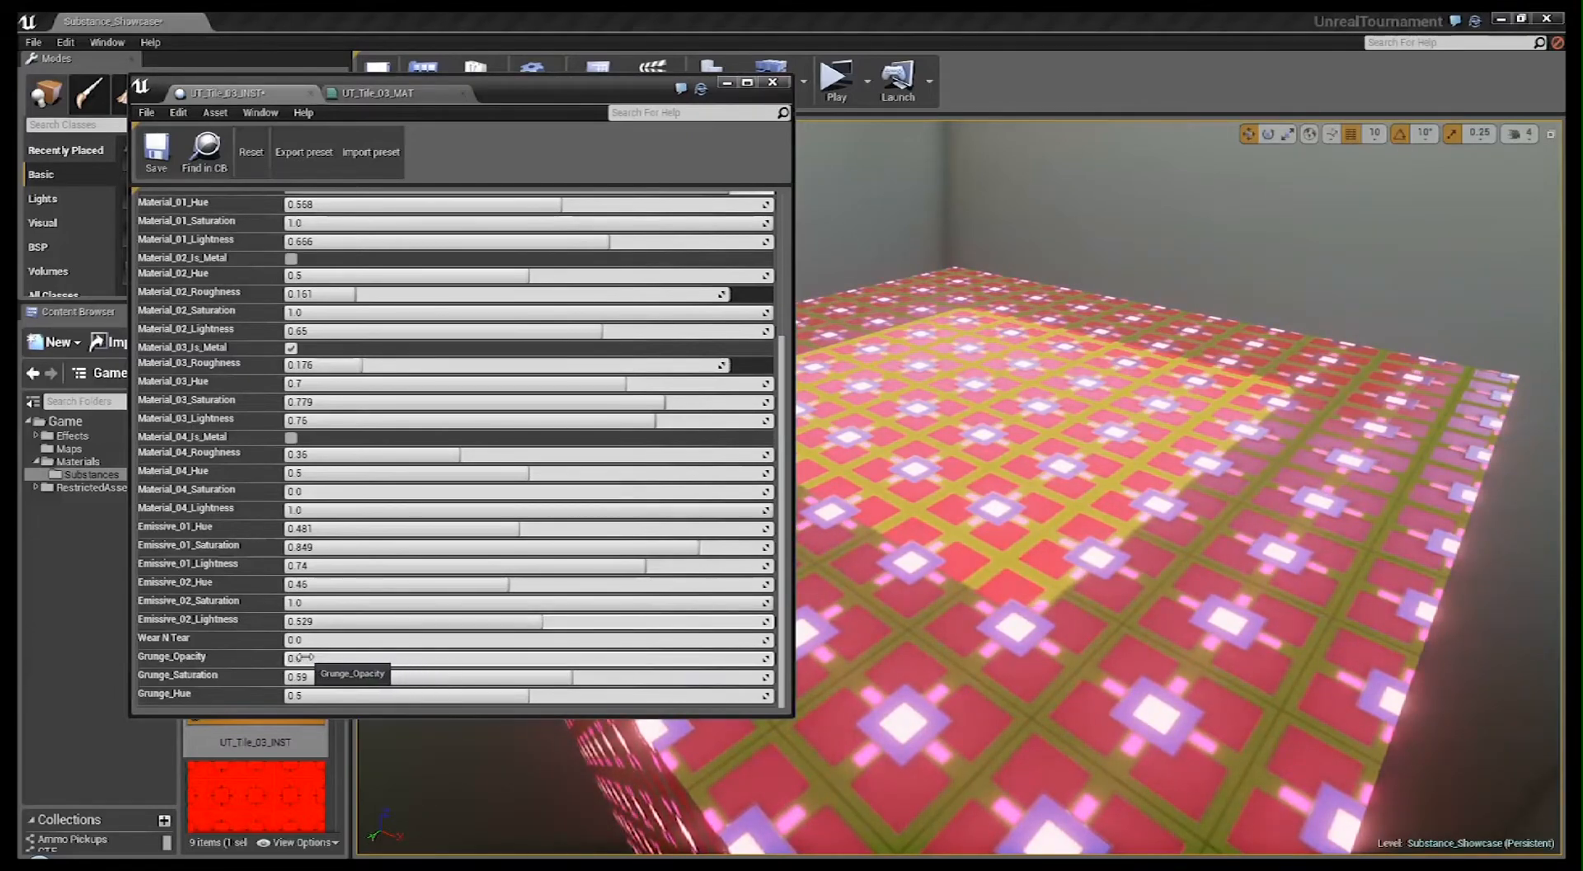
left_click_drag(345, 653, 772, 653)
right_click_drag(888, 534, 817, 519)
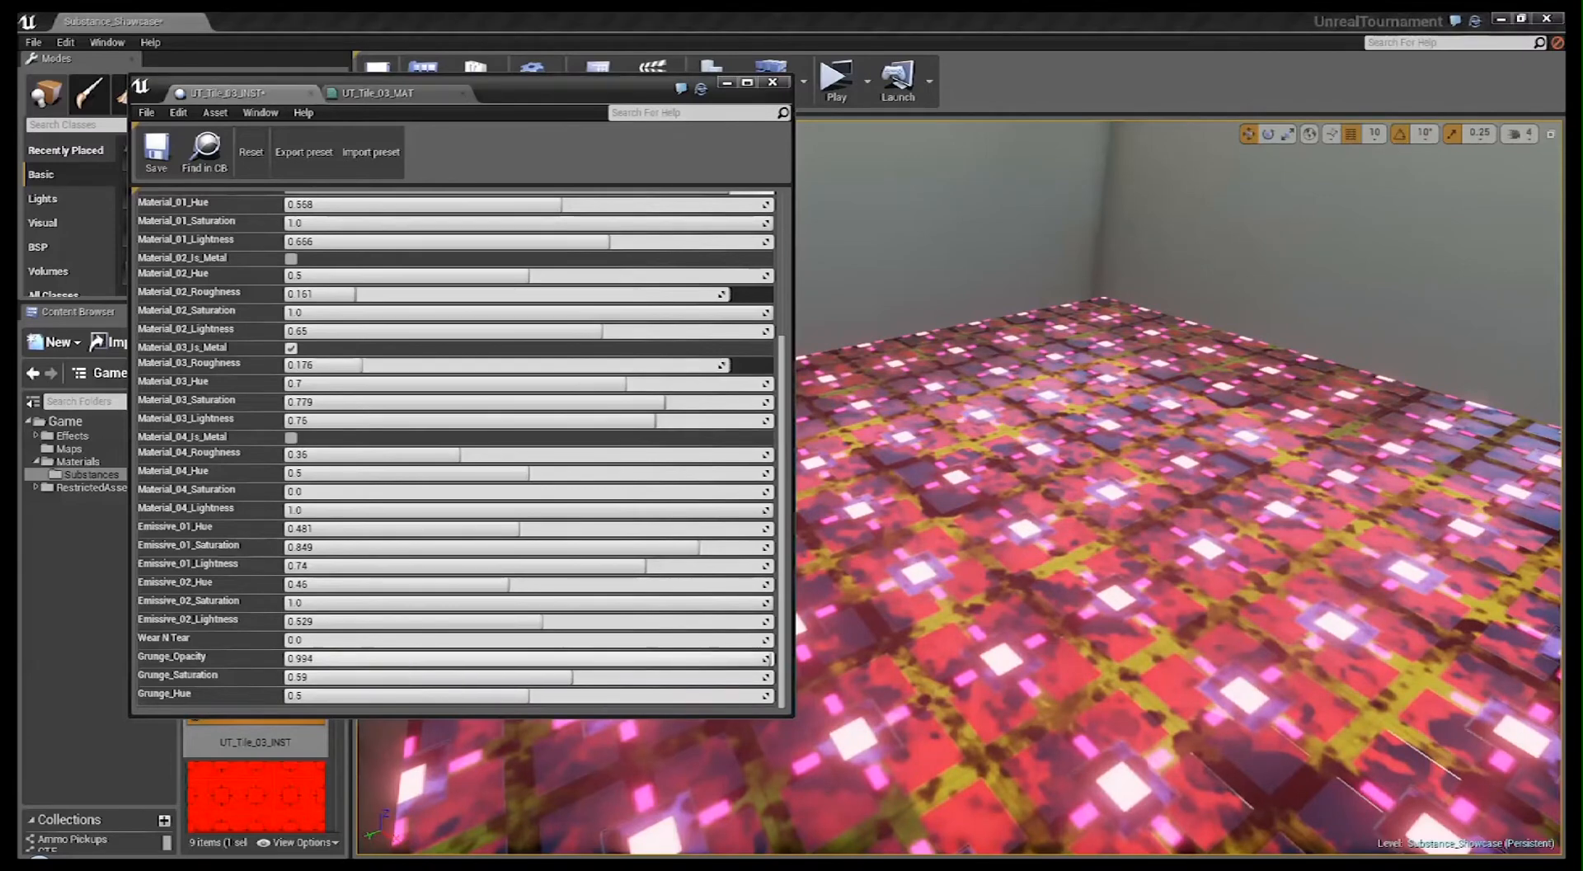
- Lower Grunge_Opacity to 0.318 and raise Grunge_Saturation to 1.0
left_click(329, 657)
left_click_drag(329, 657, 414, 657)
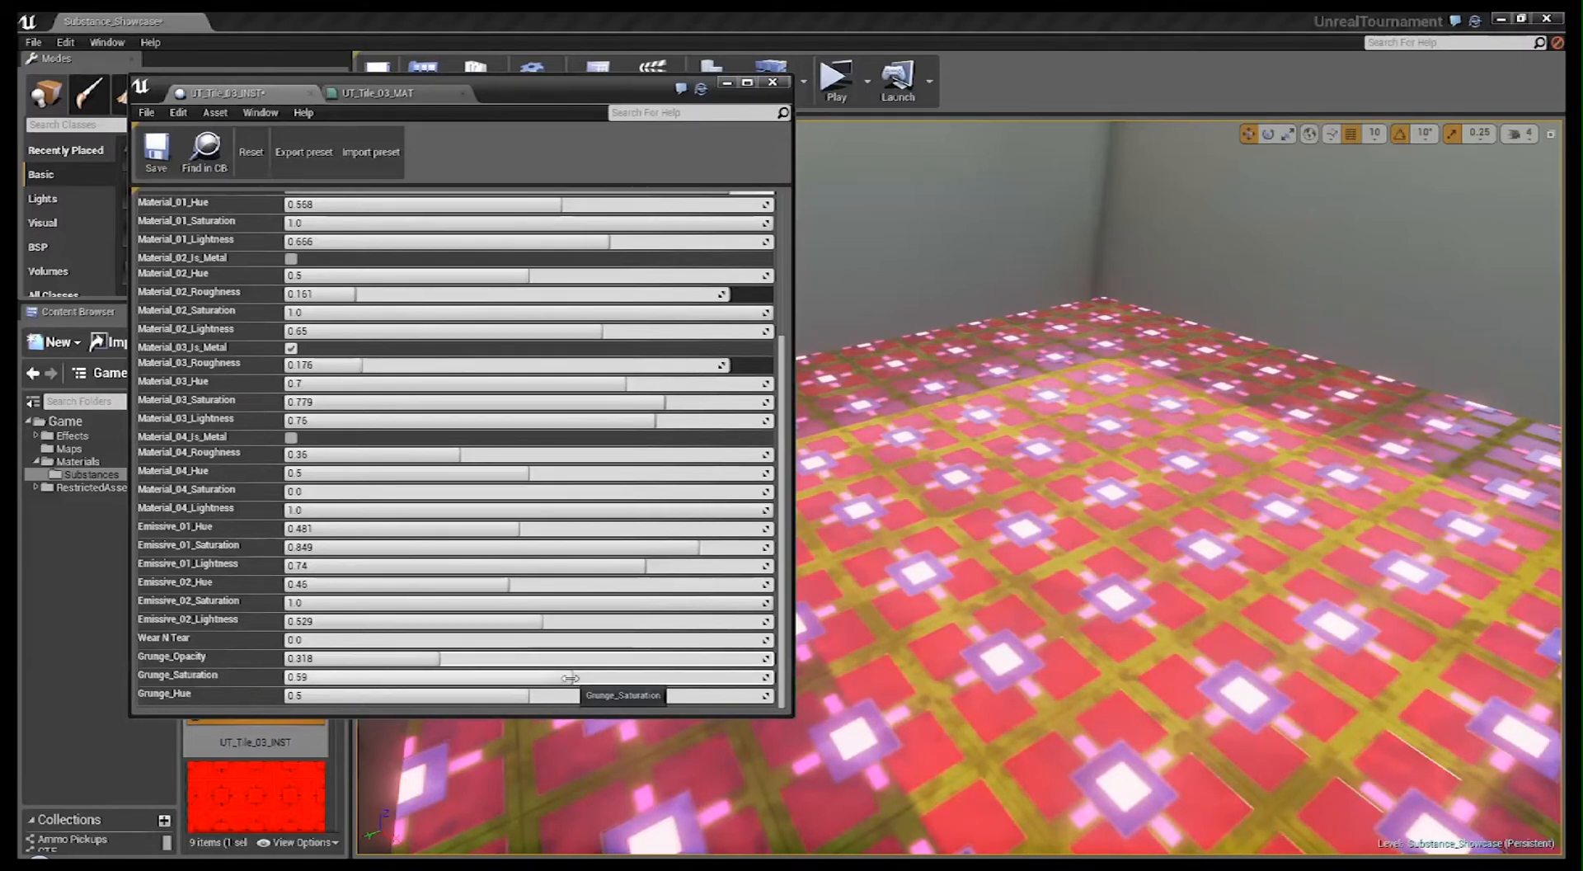
left_click_drag(616, 676, 773, 676)
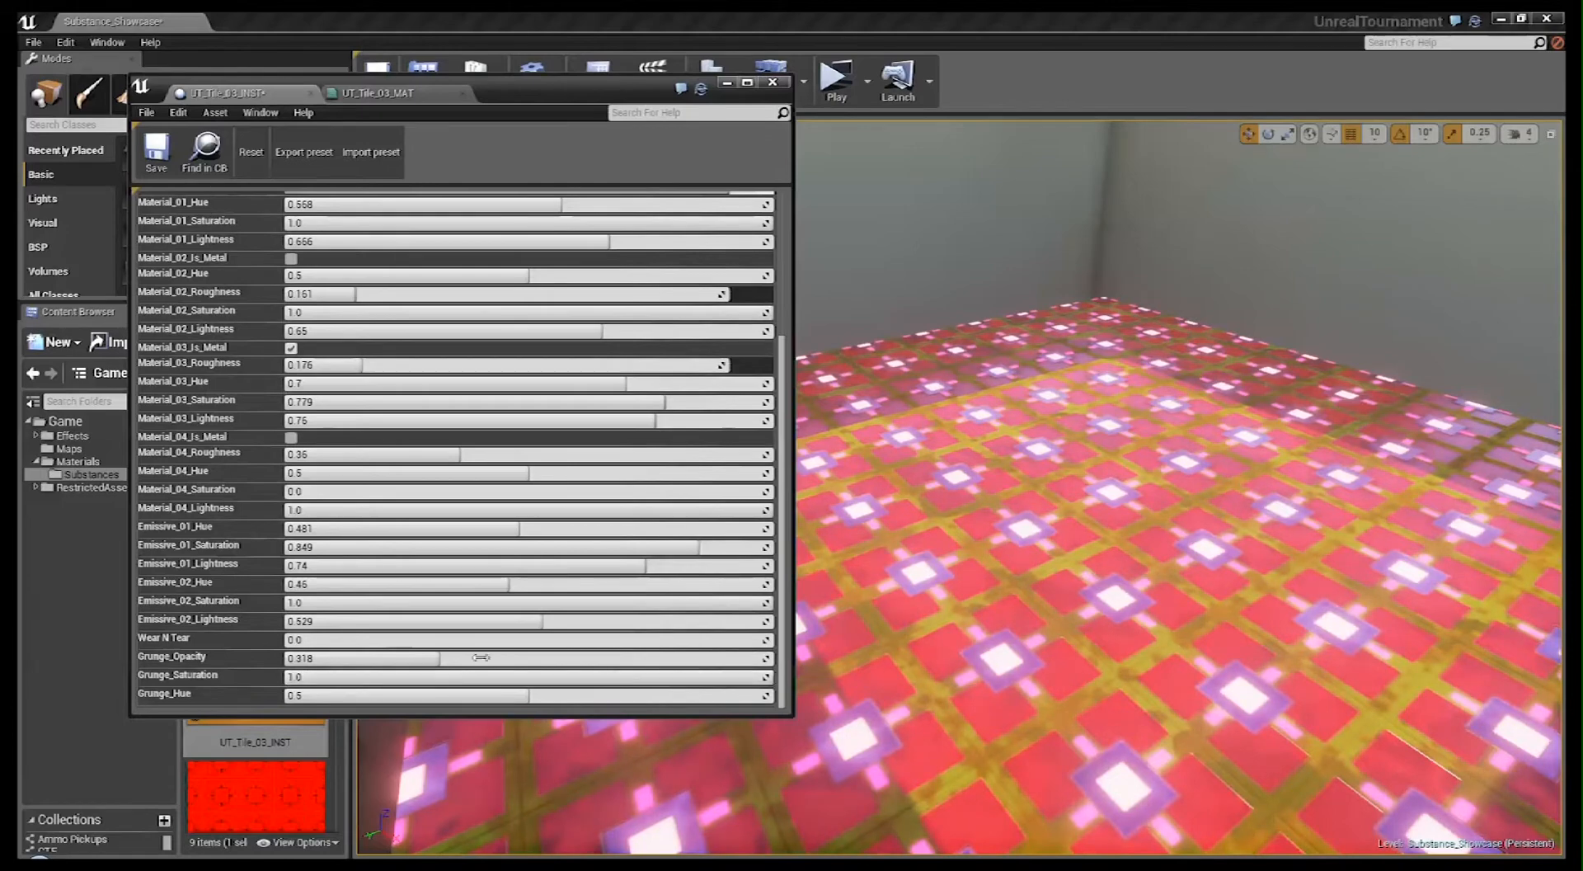
- Strengthen the grunge with Grunge_Opacity 0.837 and compare Grunge_Saturation at 0.25 and 1.0 on the floor
left_click_drag(516, 657, 284, 678)
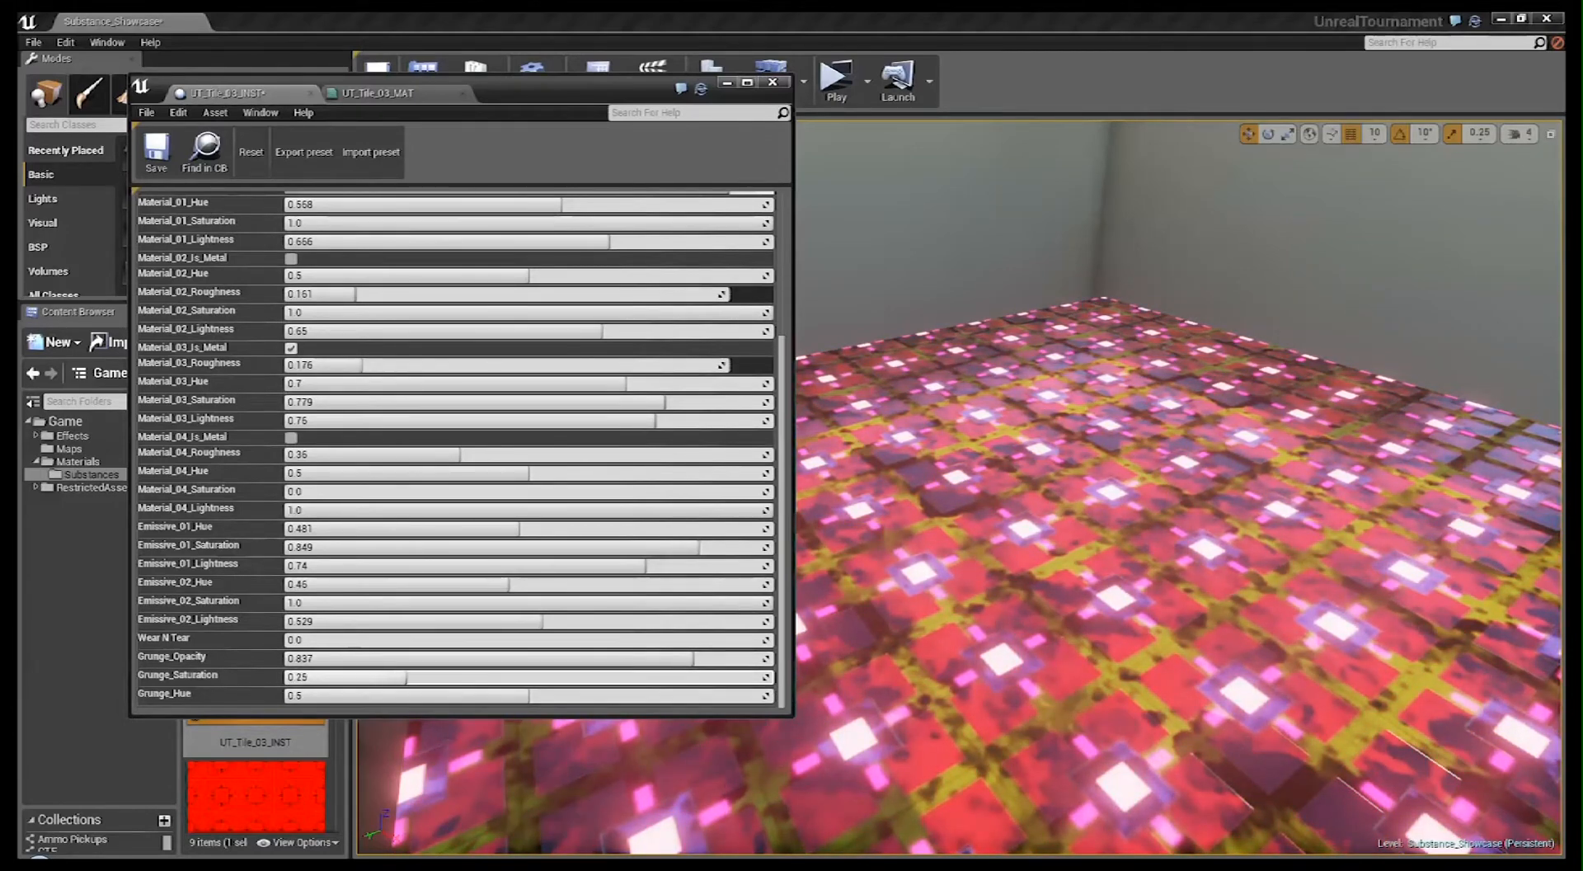
left_click_drag(407, 676, 724, 675)
right_click_drag(1119, 683, 1303, 689)
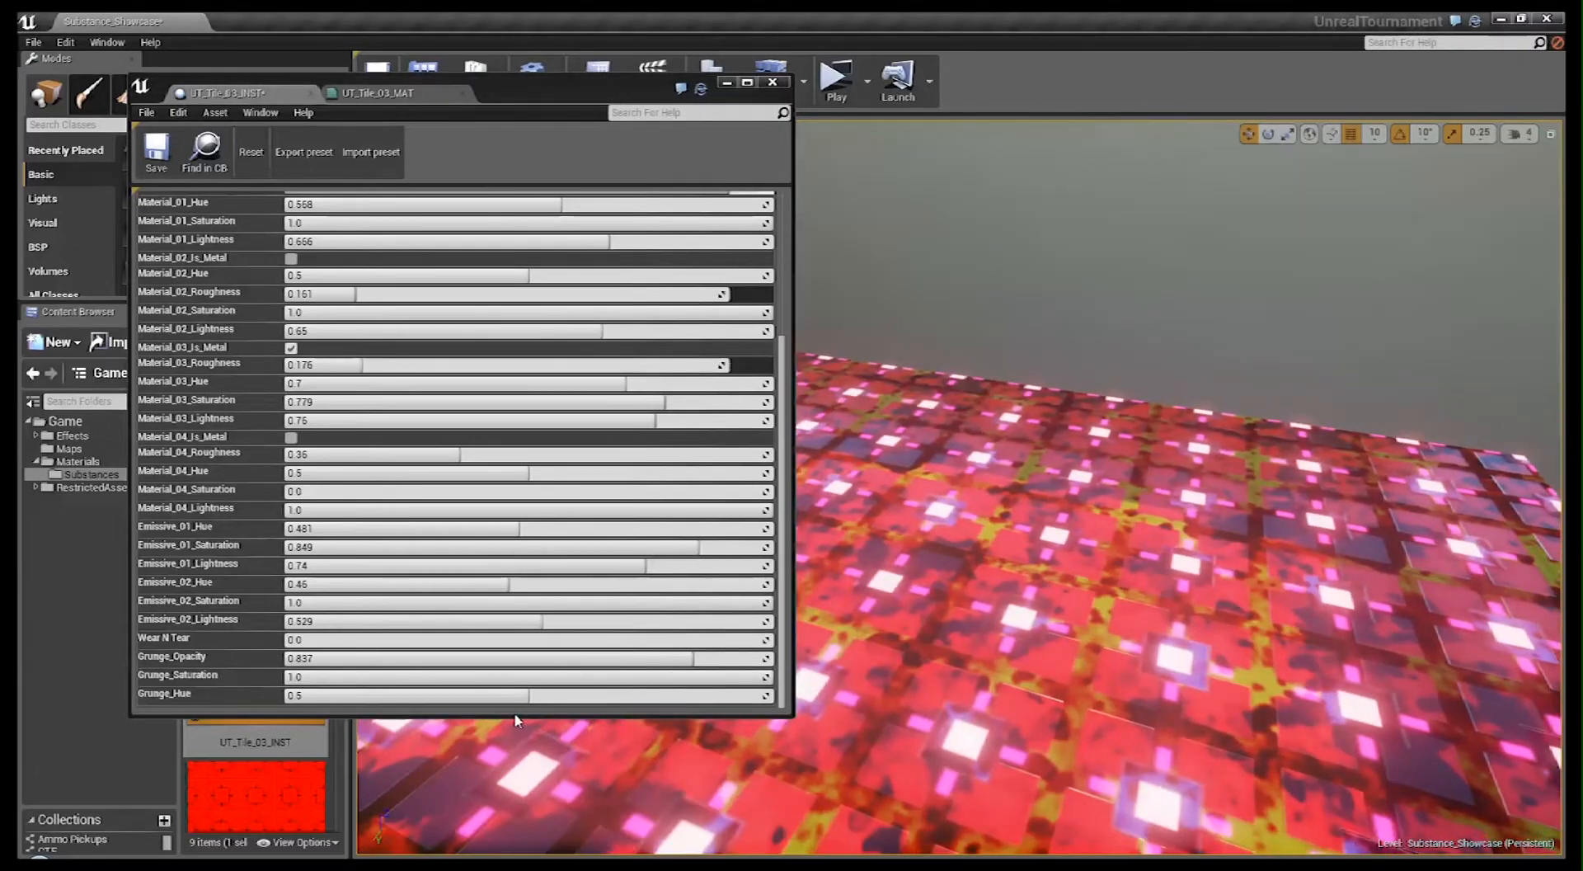
- Compare the grunge tint with Grunge_Hue at 0.144 and 0.348 on the tile floor
left_click_drag(518, 696, 350, 695)
right_click_drag(1109, 685, 858, 685)
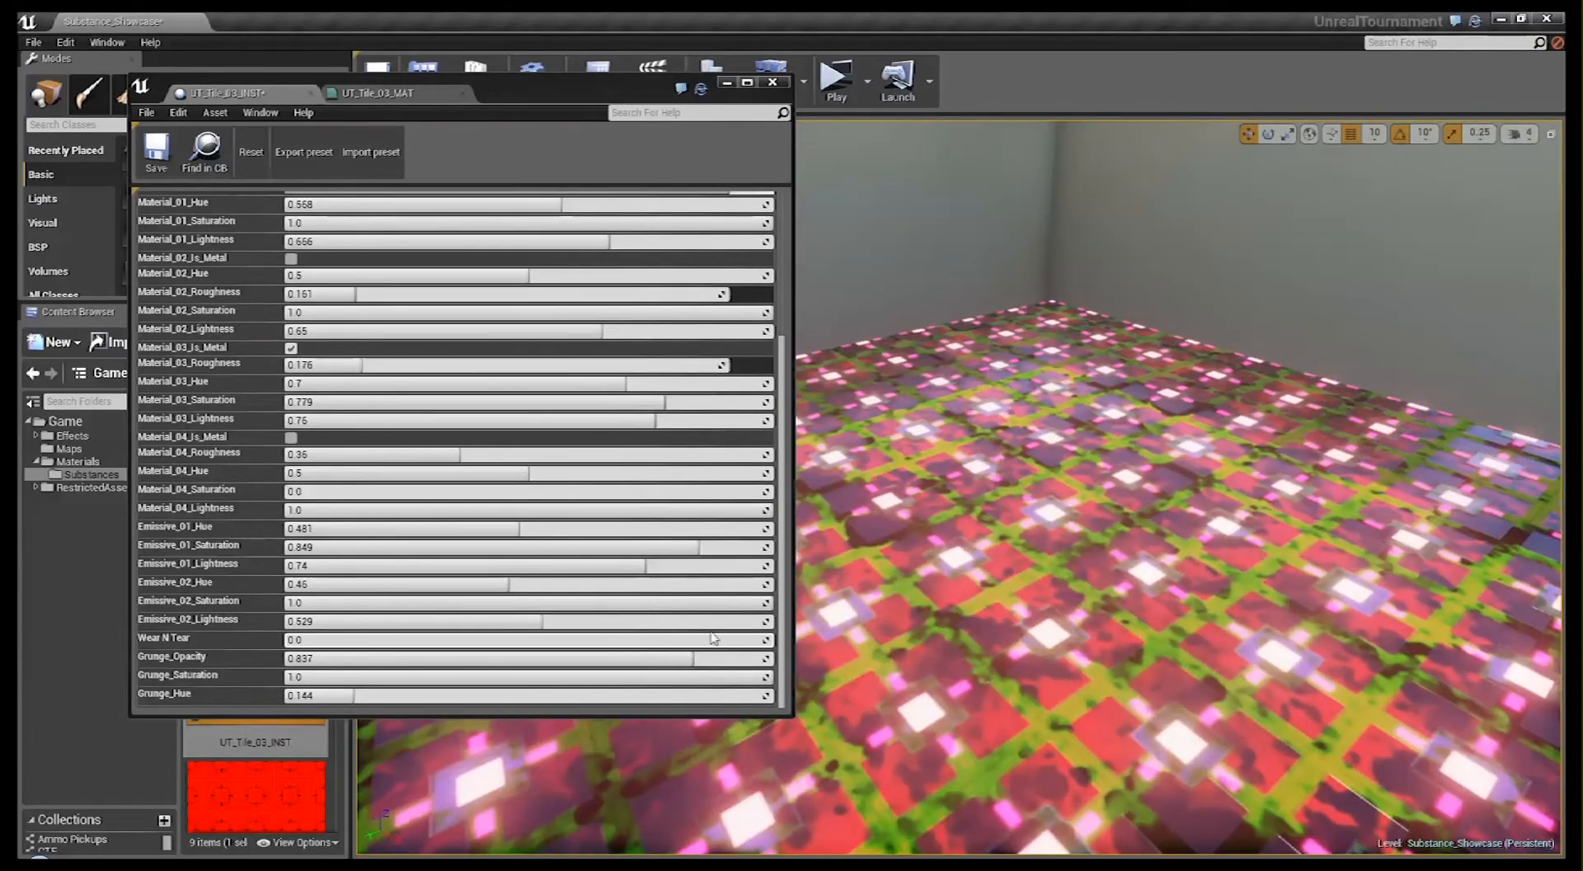
left_click_drag(352, 695, 453, 695)
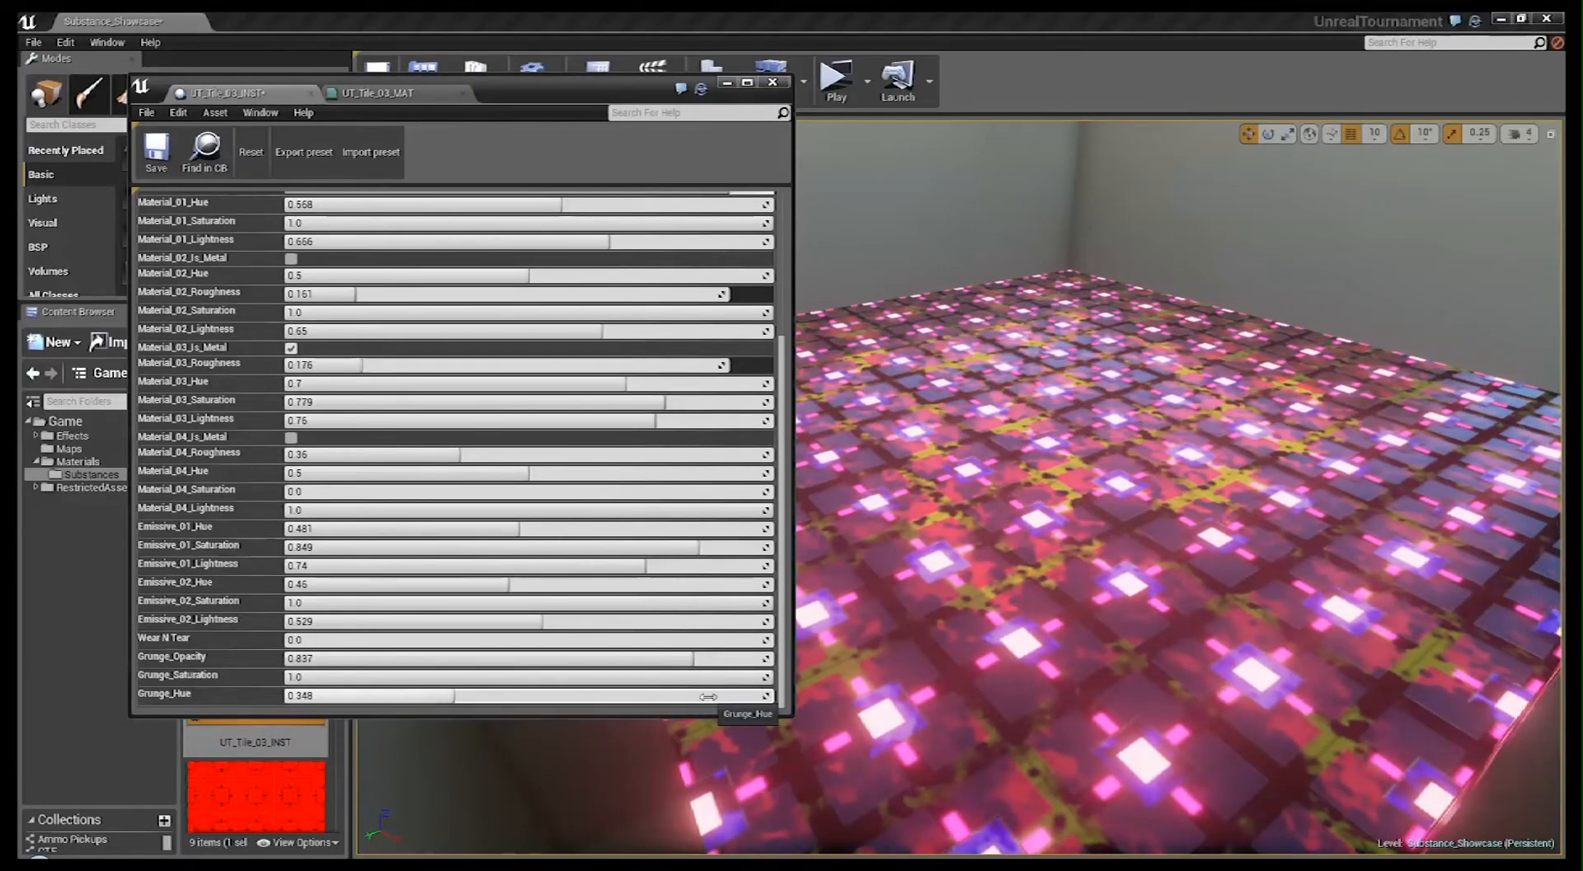
scroll(833, 685, "down", 2)
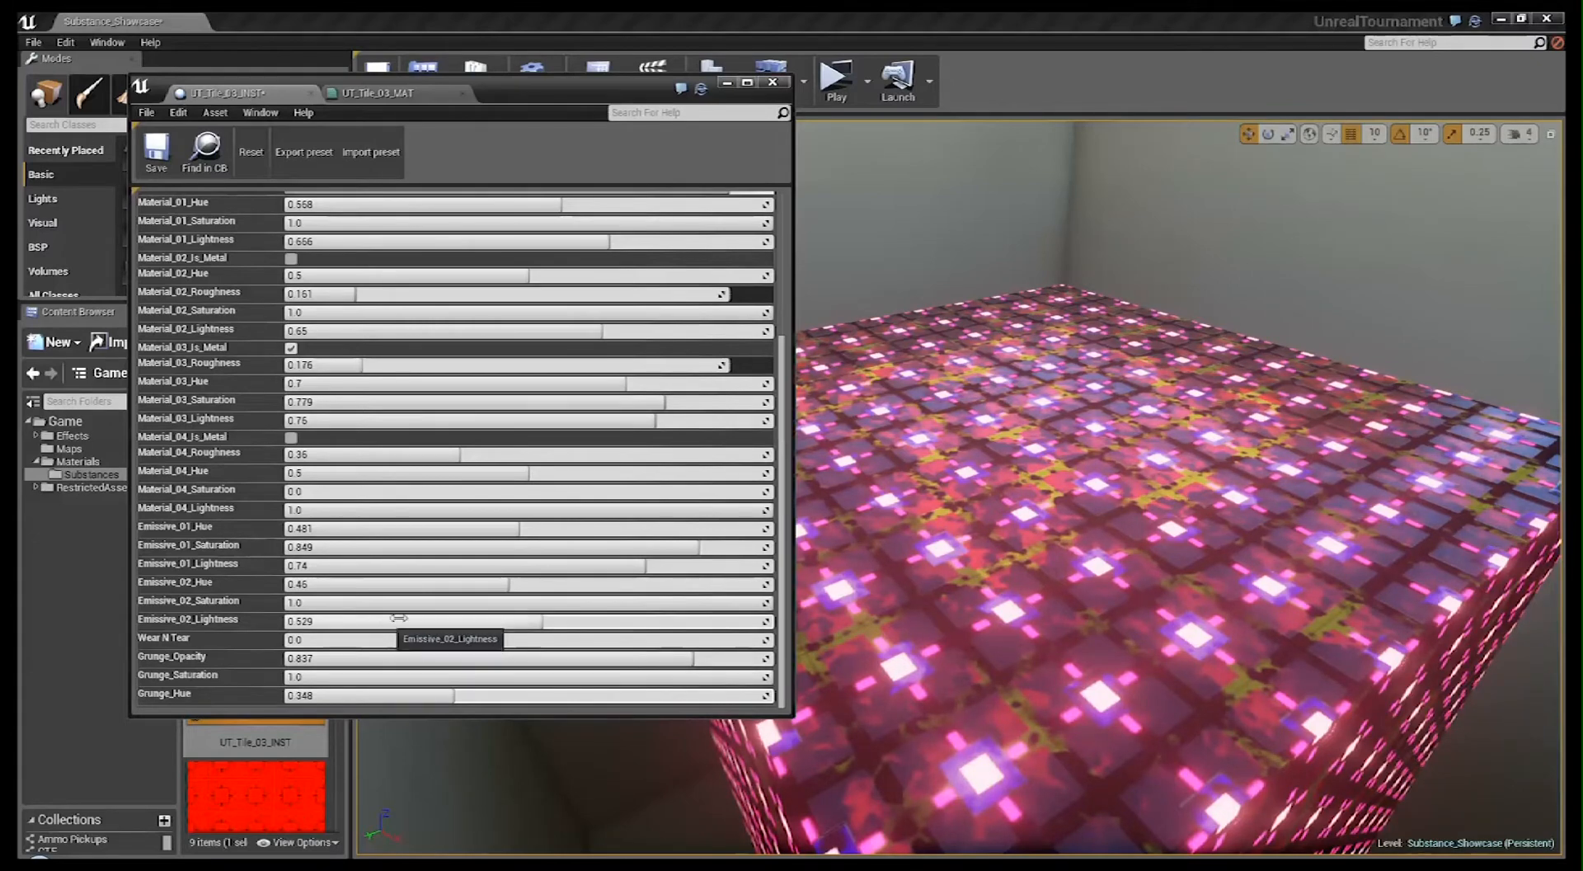
left_click_drag(899, 543, 956, 532)
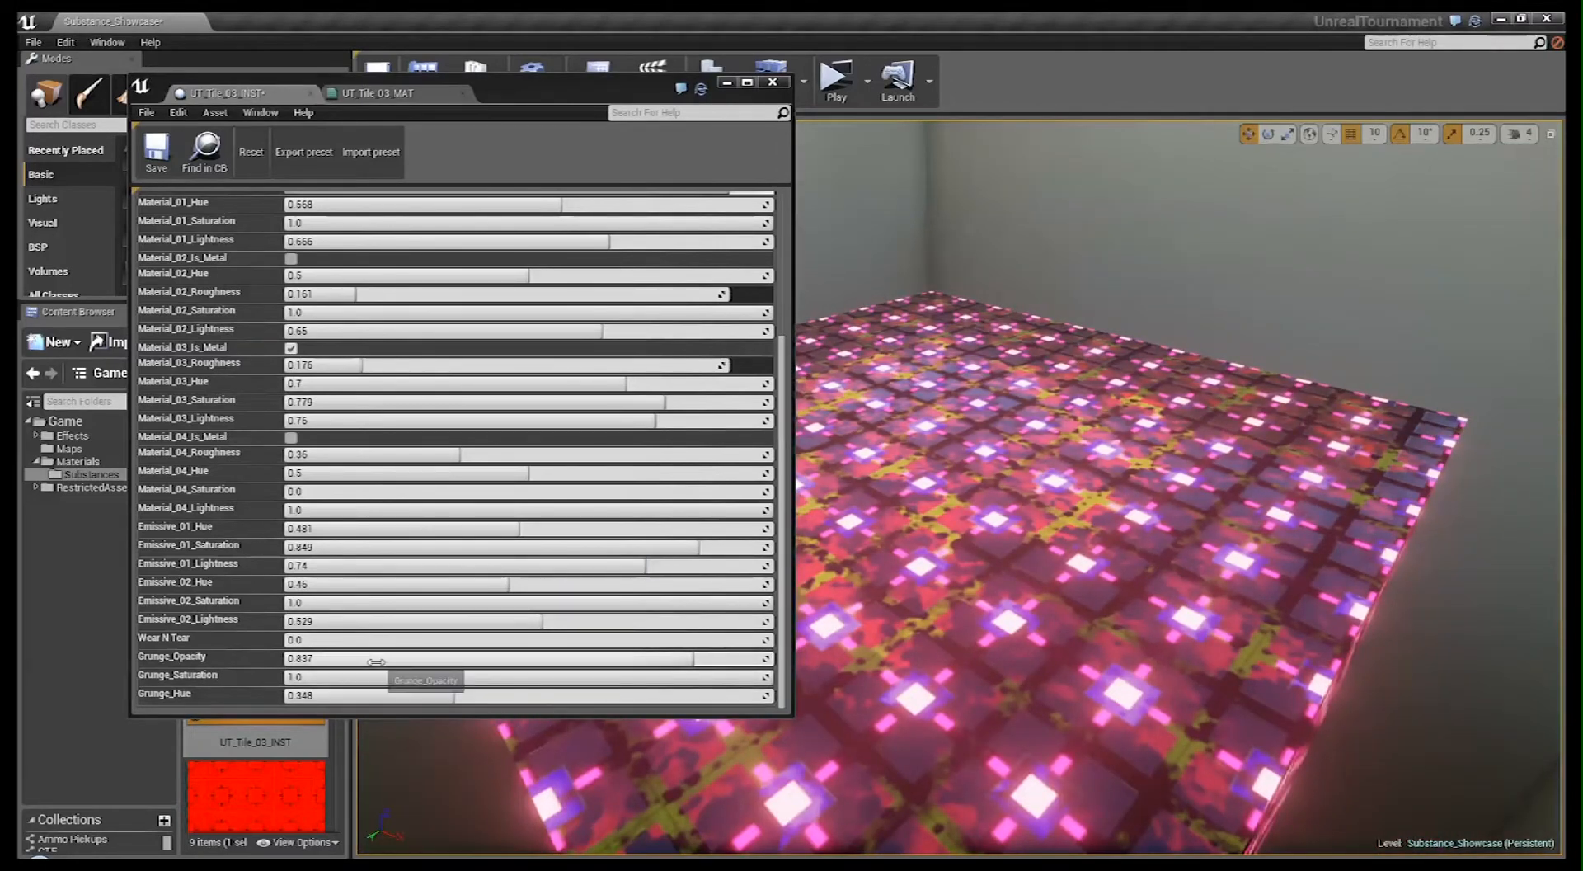
- Fade out the grunge with Grunge_Opacity 0.012, and move and narrow the substance editor window to uncover the level view
left_click_drag(375, 662, 285, 663)
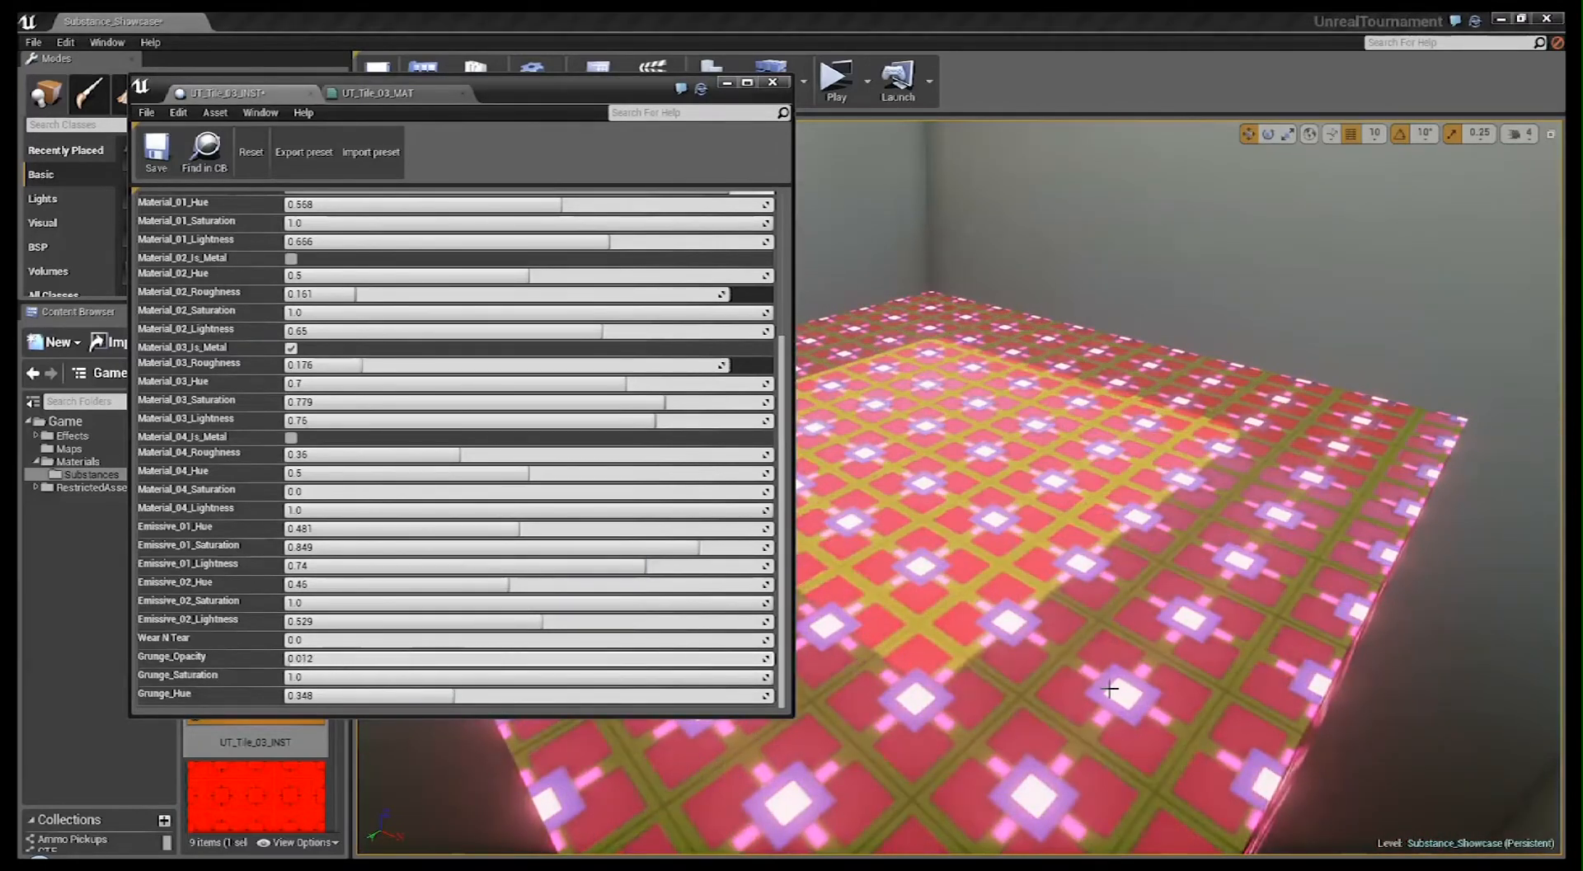
right_click_drag(1109, 687, 1031, 610)
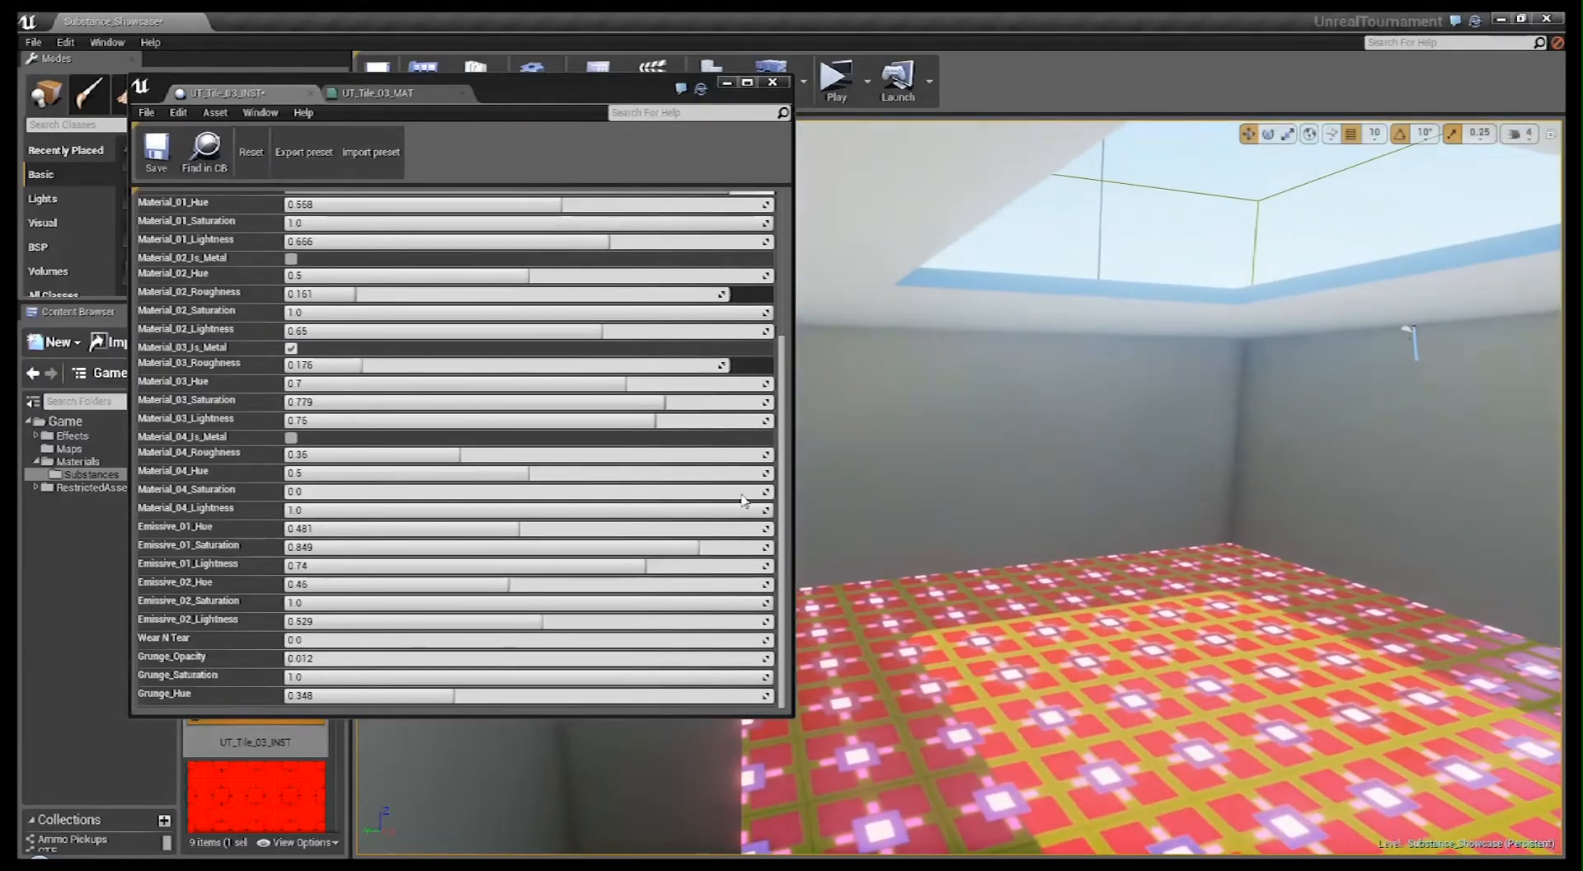
left_click_drag(606, 99, 317, 155)
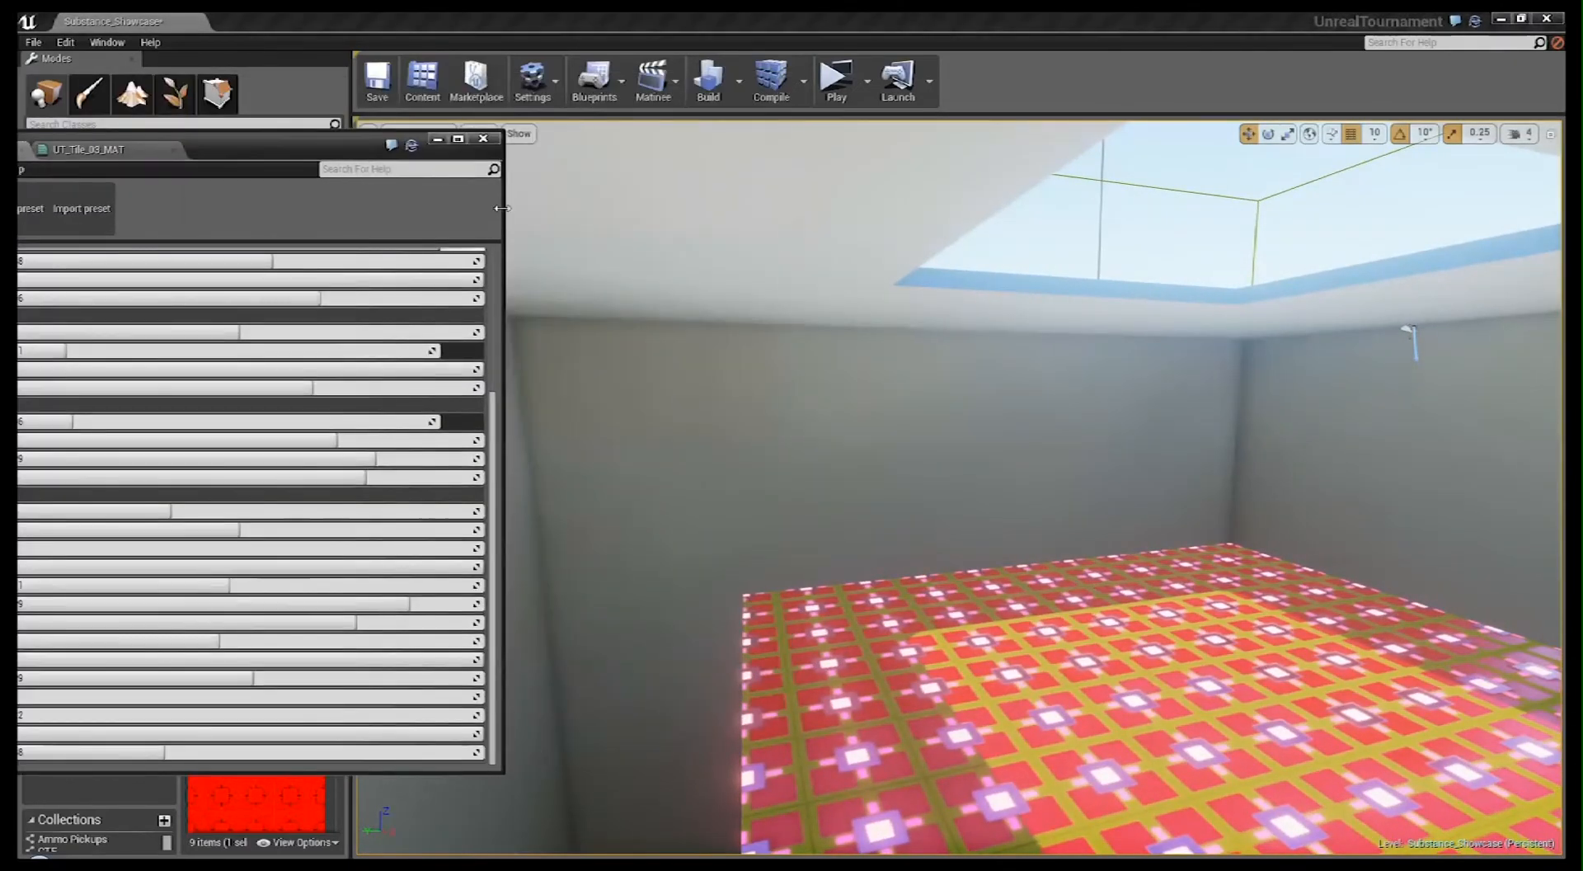
left_click_drag(502, 208, 273, 205)
- Build only the level's lighting and inspect the walls and ceiling around the tiled block
mouse_move(441, 260)
right_mouse_down()
mouse_move(627, 260)
mouse_move(429, 260)
right_mouse_up()
right_click_drag(763, 372, 746, 511)
right_click_drag(865, 378, 904, 388)
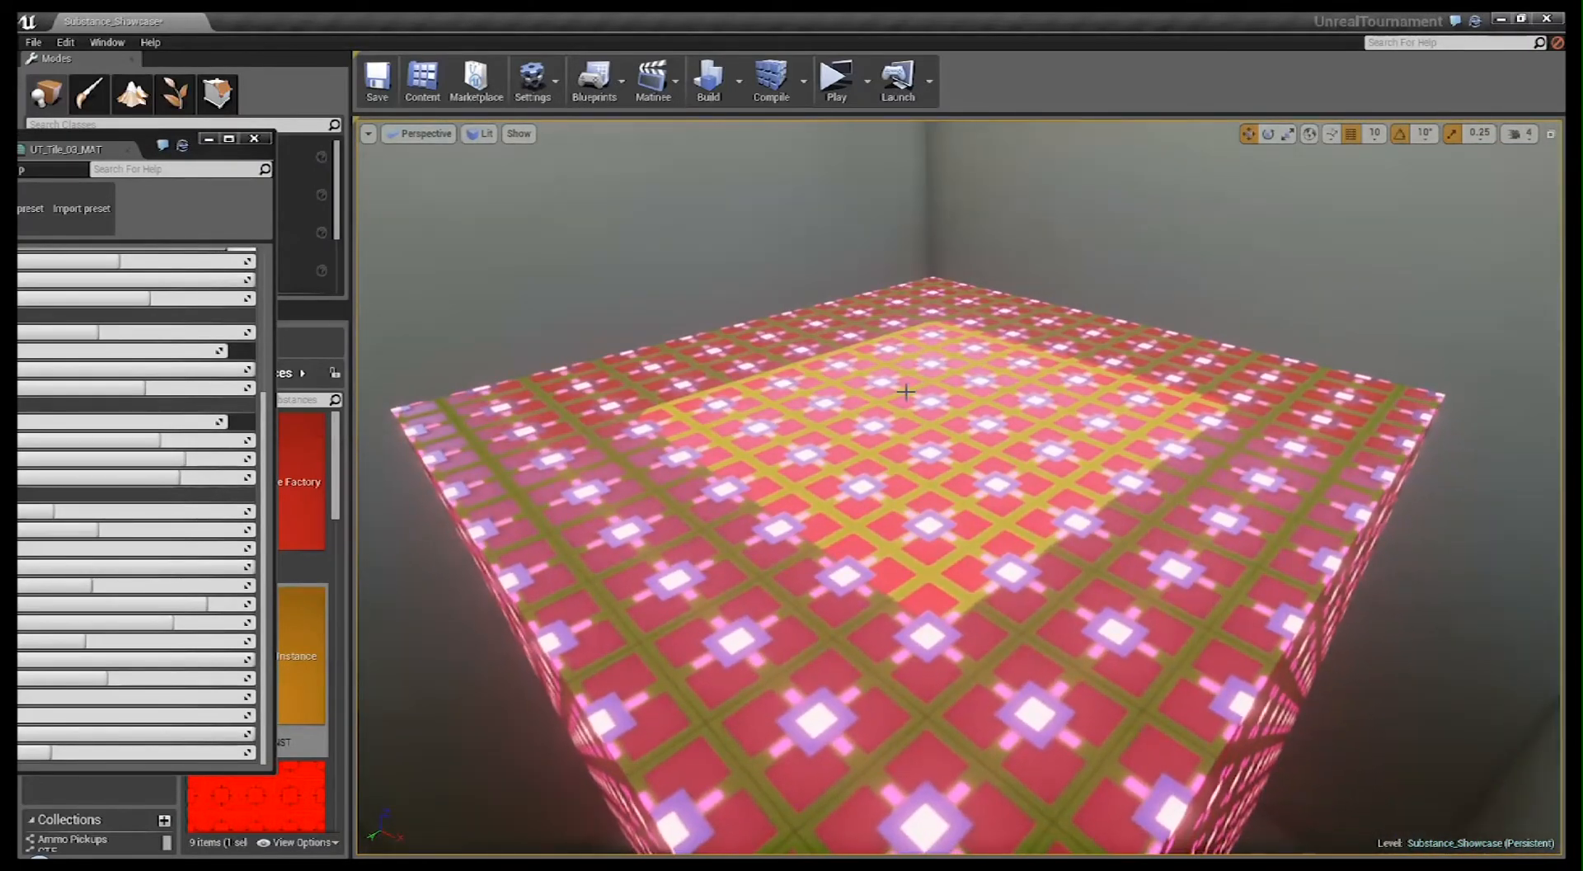
left_click_drag(903, 387, 926, 462)
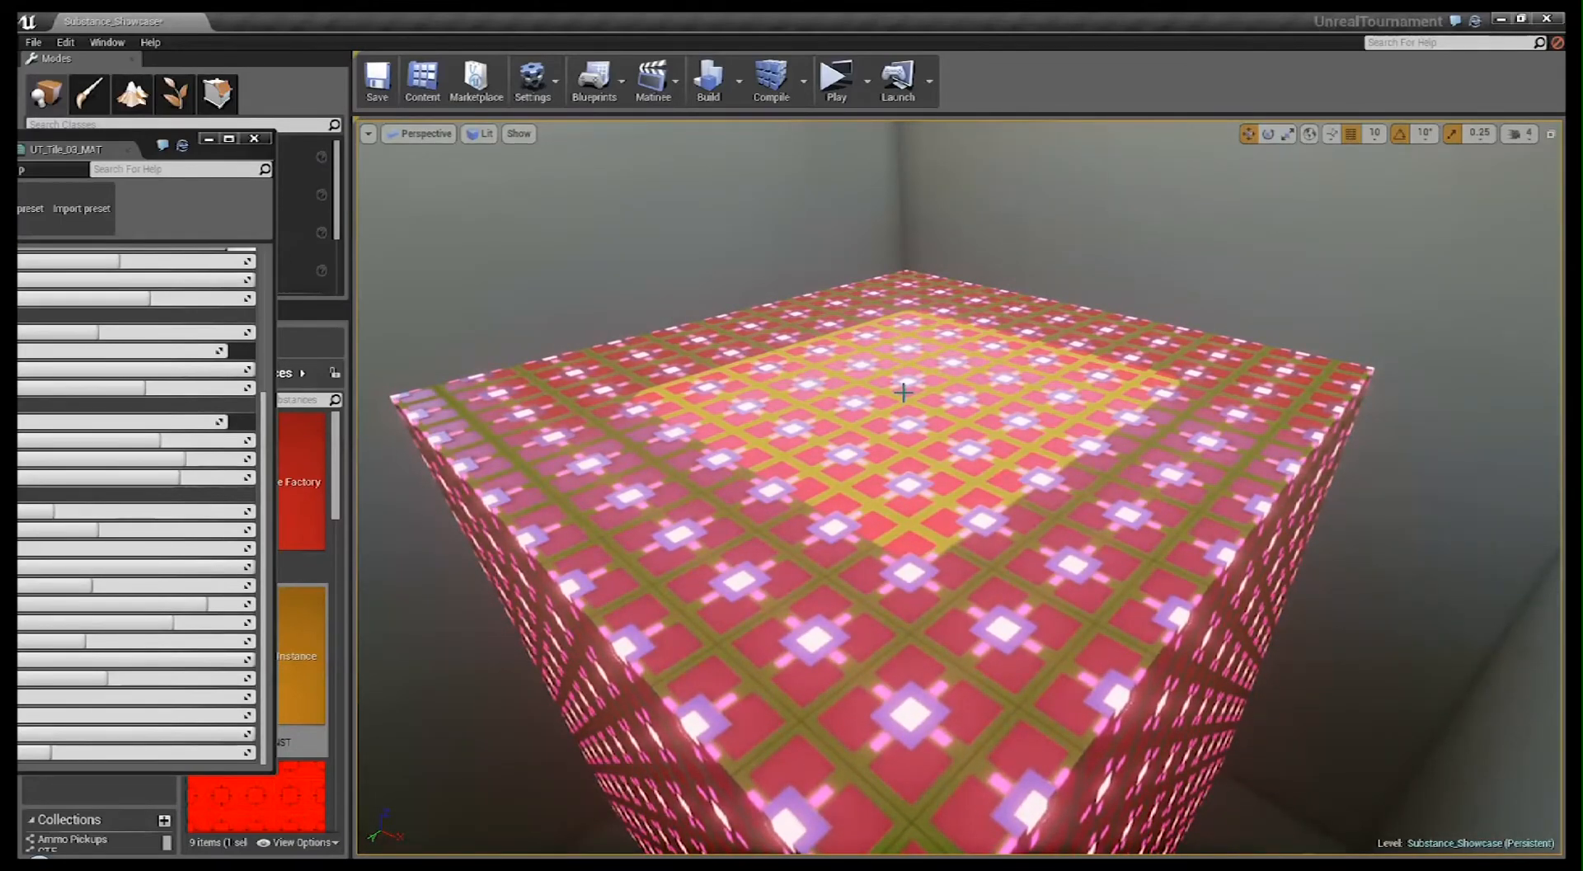
left_click(739, 81)
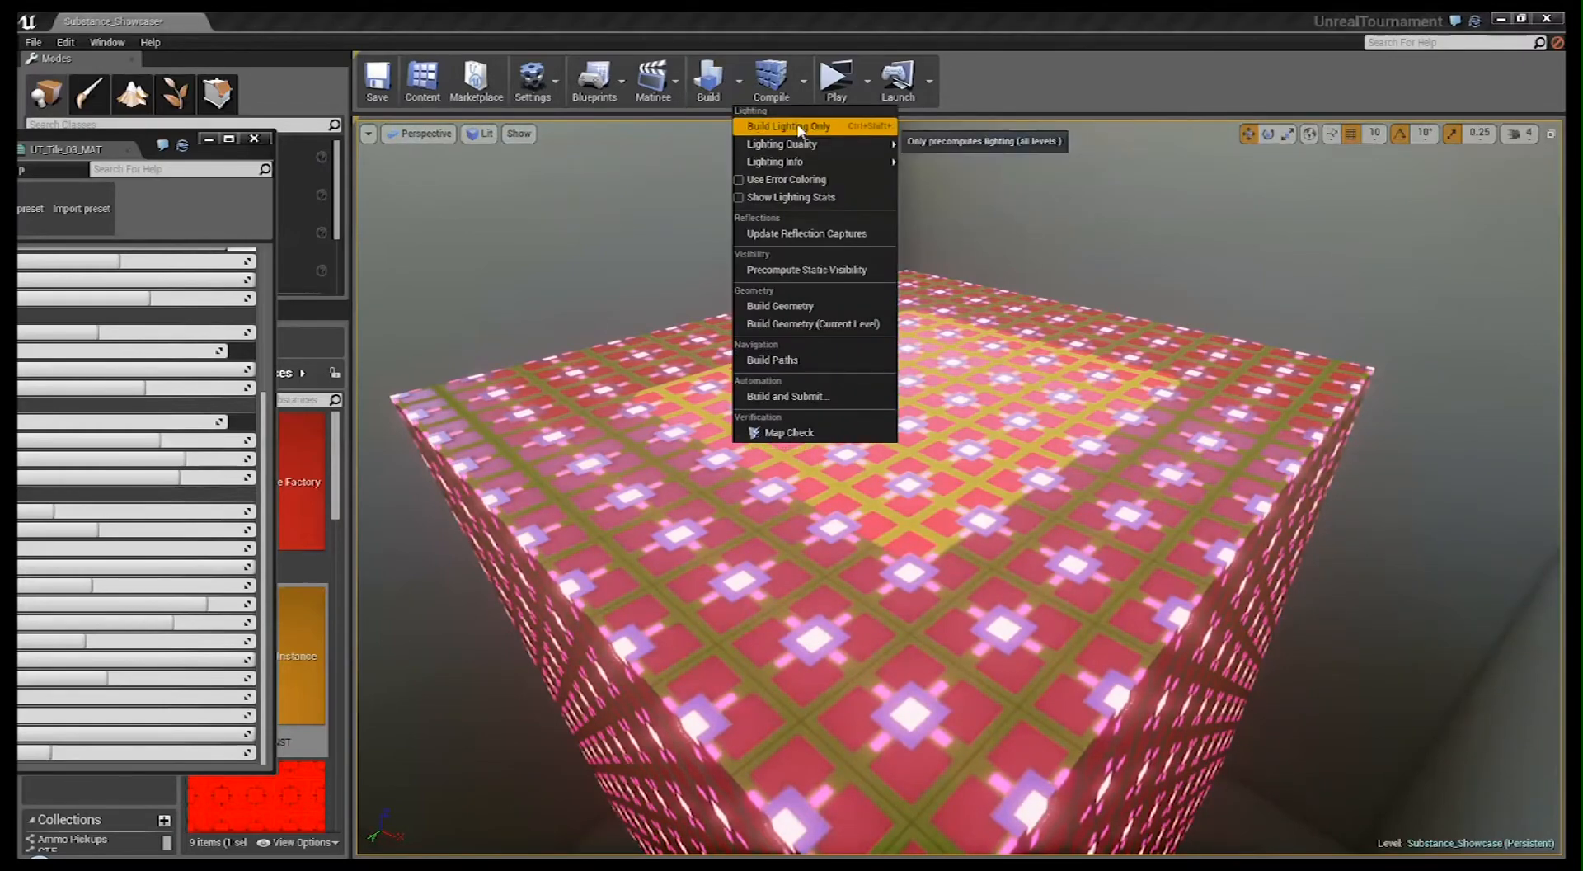
left_click(799, 128)
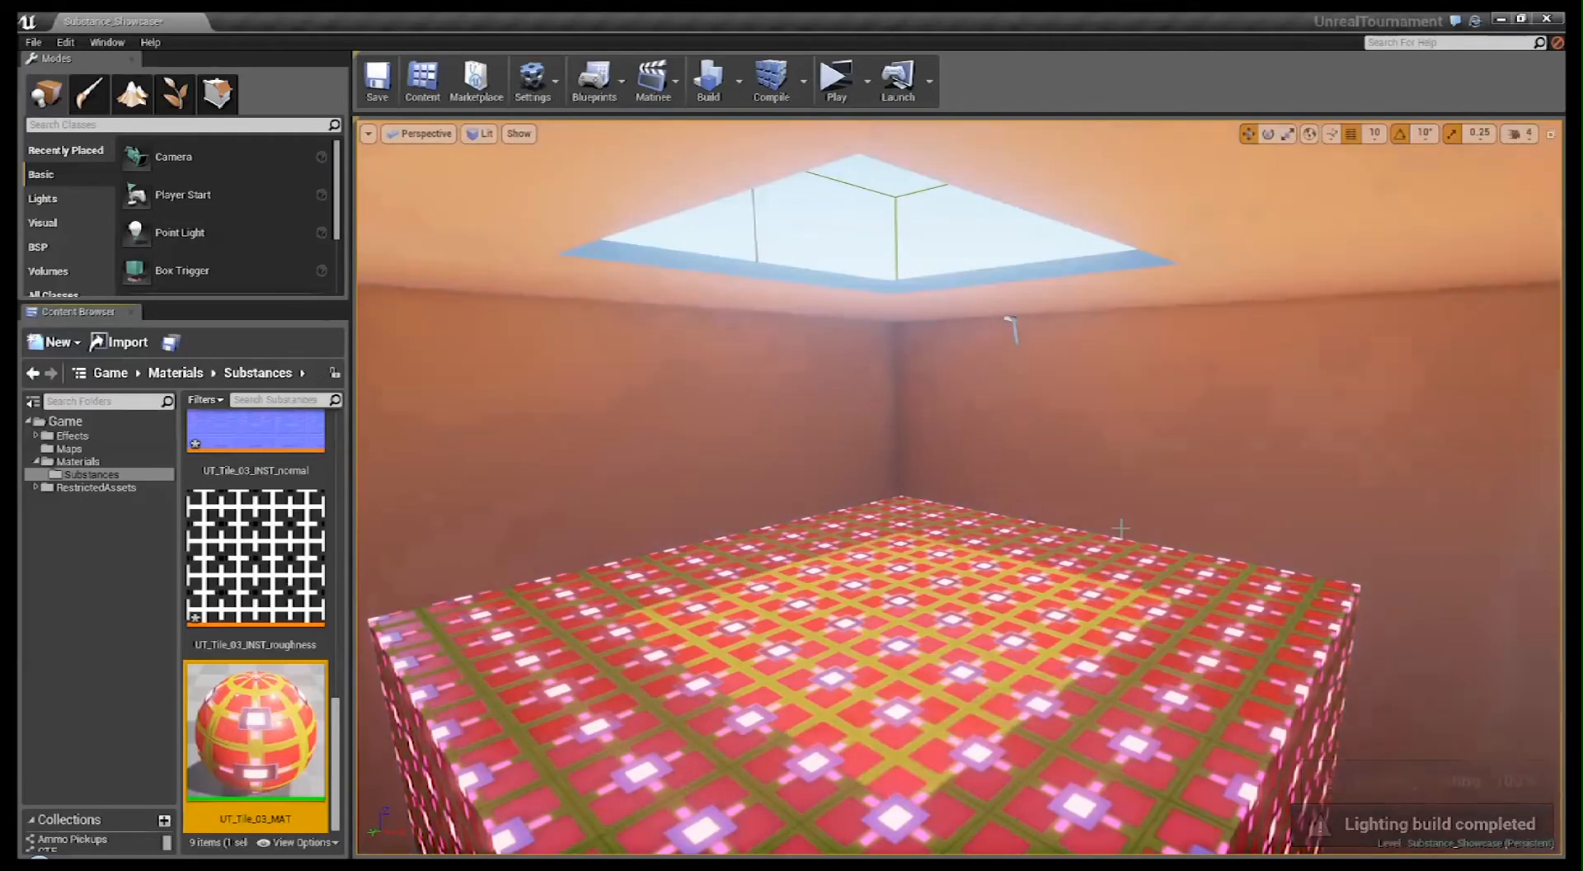
left_click_drag(1123, 532, 1030, 524)
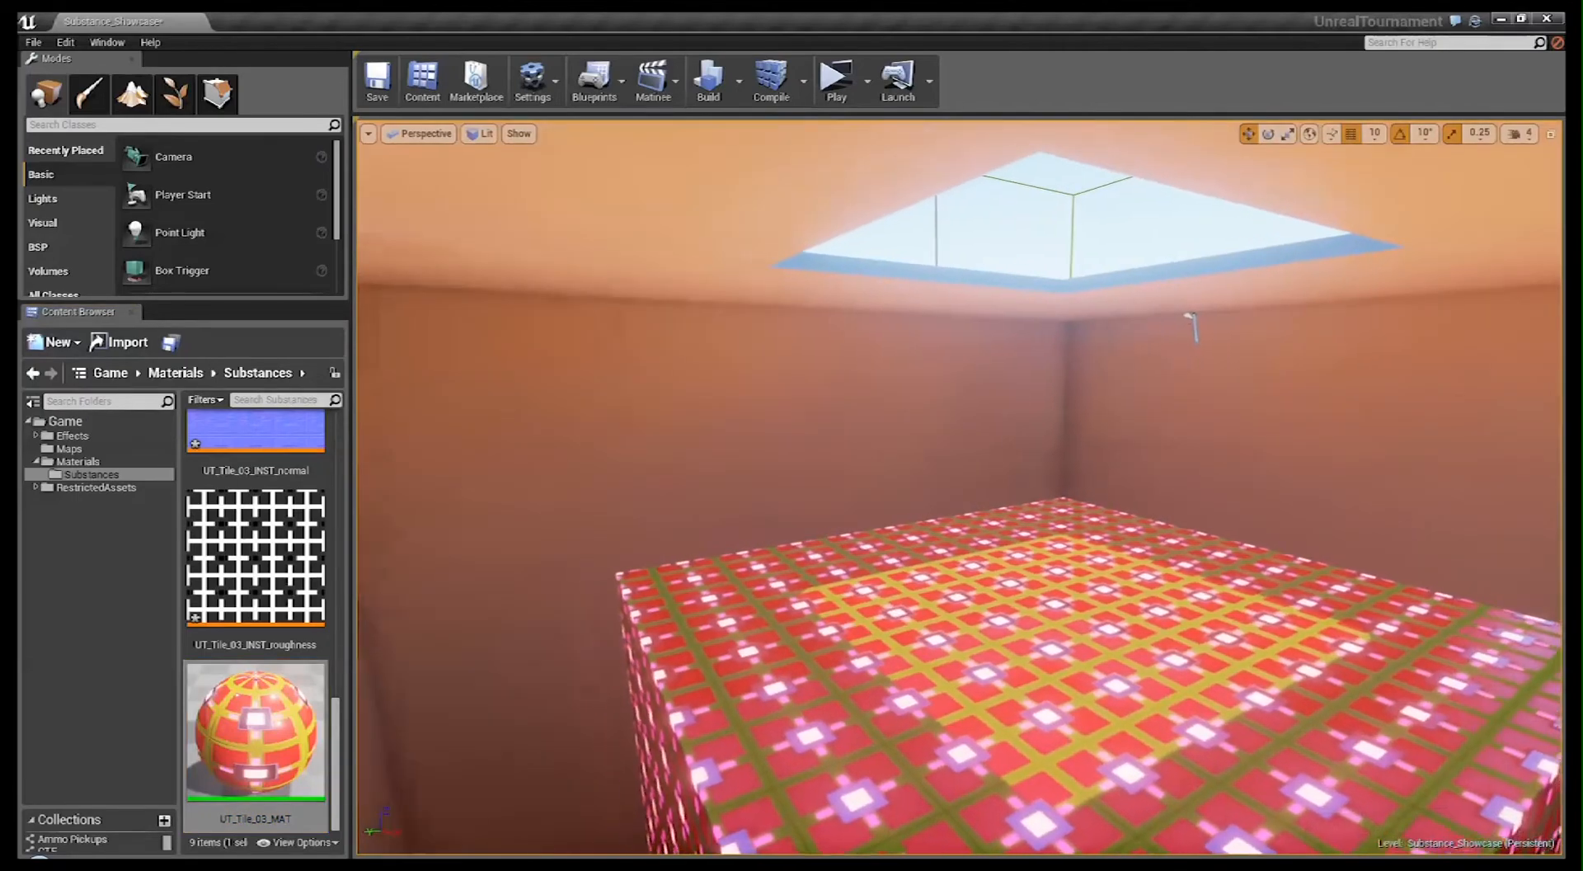
right_click_drag(1031, 525, 1072, 470)
right_click_drag(959, 487, 1102, 513)
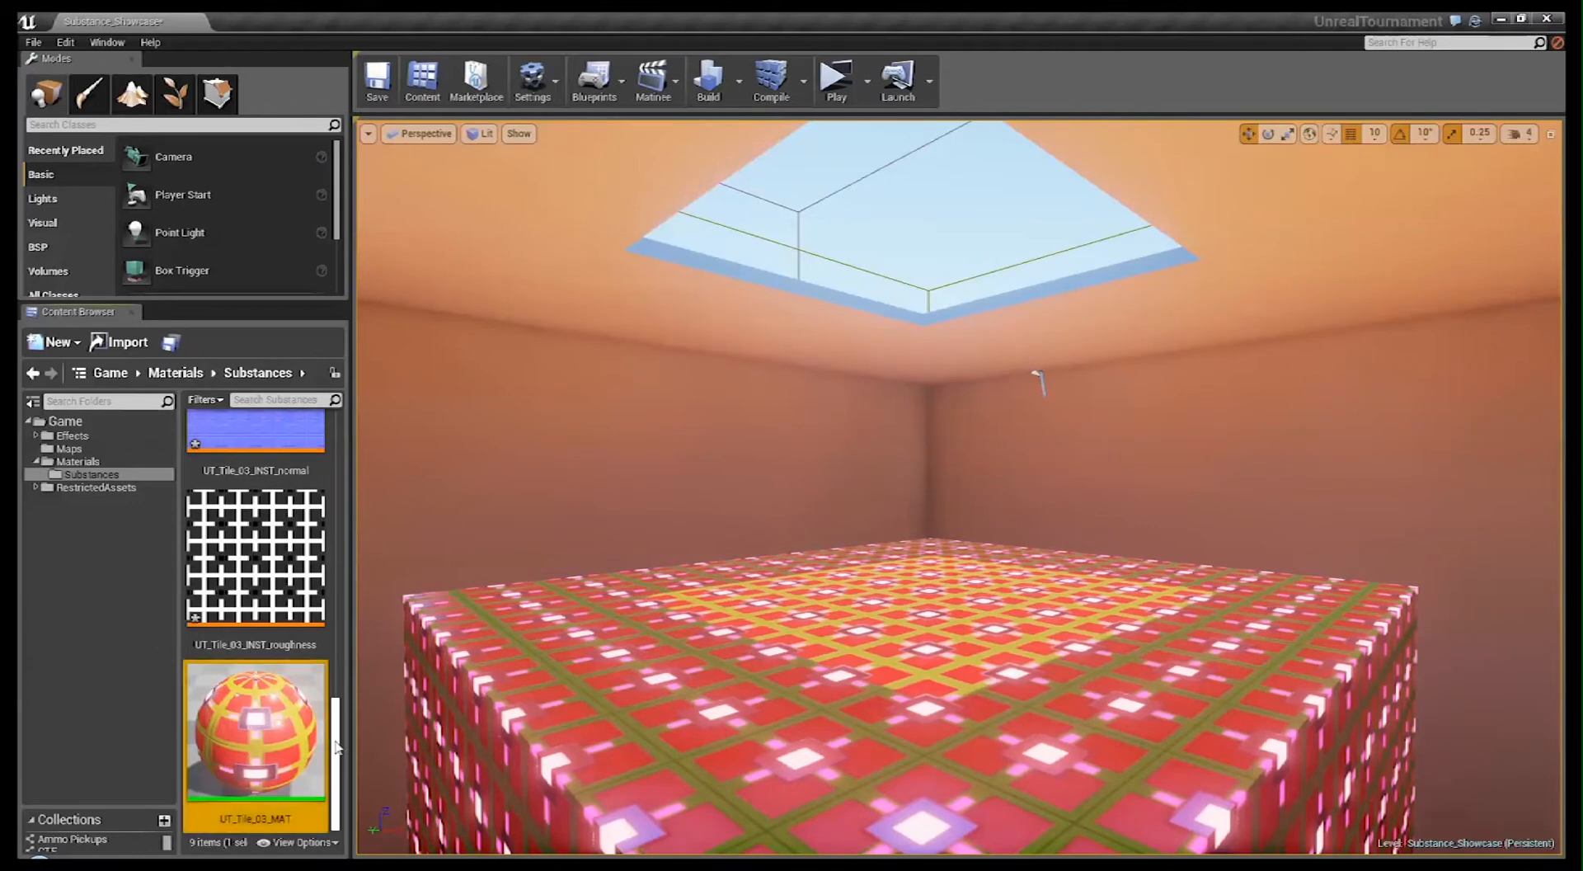
- Reopen the UT_Tile_03_INST substance instance and place its editor window beside the tiled block
left_click_drag(341, 752, 341, 493)
double_click(304, 540)
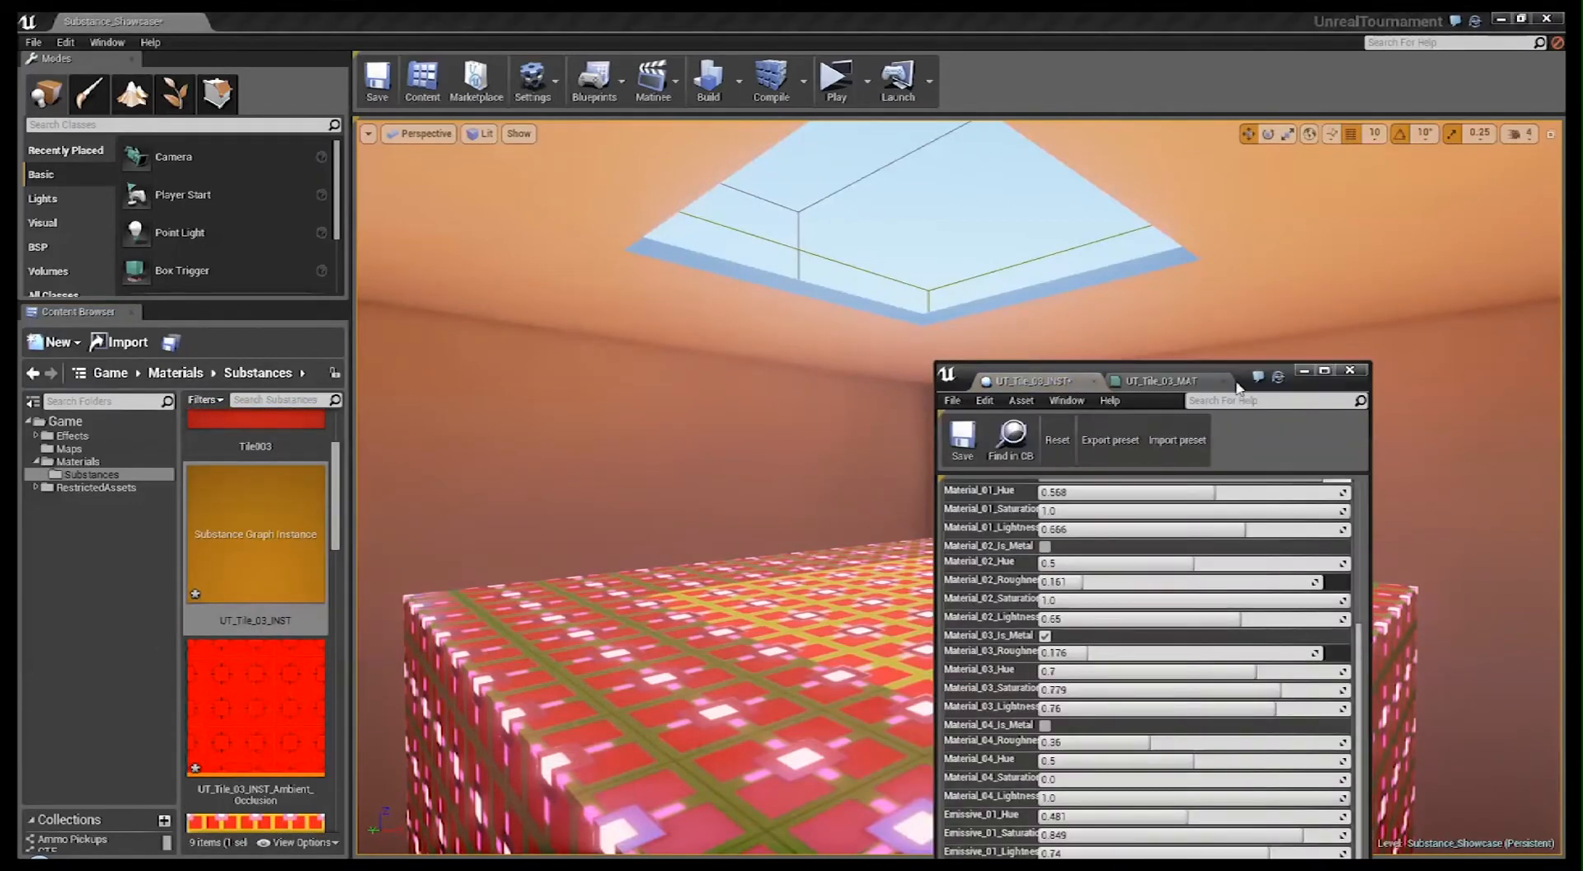
left_click_drag(1237, 377, 319, 131)
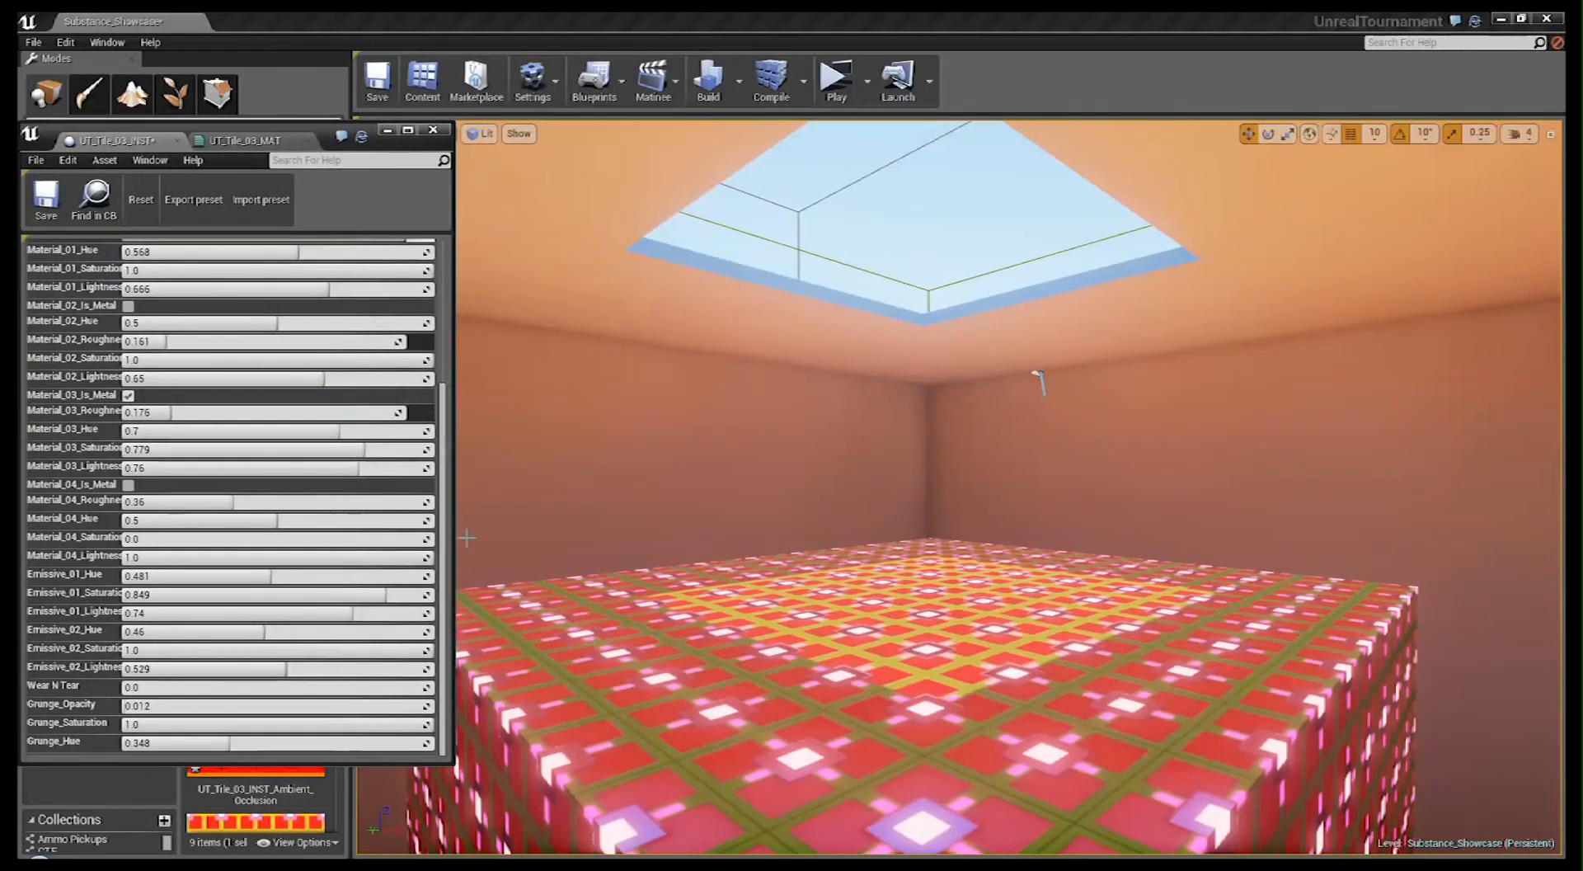
- Recolor the tiles with Material_01_Hue 0.725, Material_02_Hue 0.665 and Material_03_Hue 0.934
right_click_drag(987, 578, 990, 570)
left_click(444, 554)
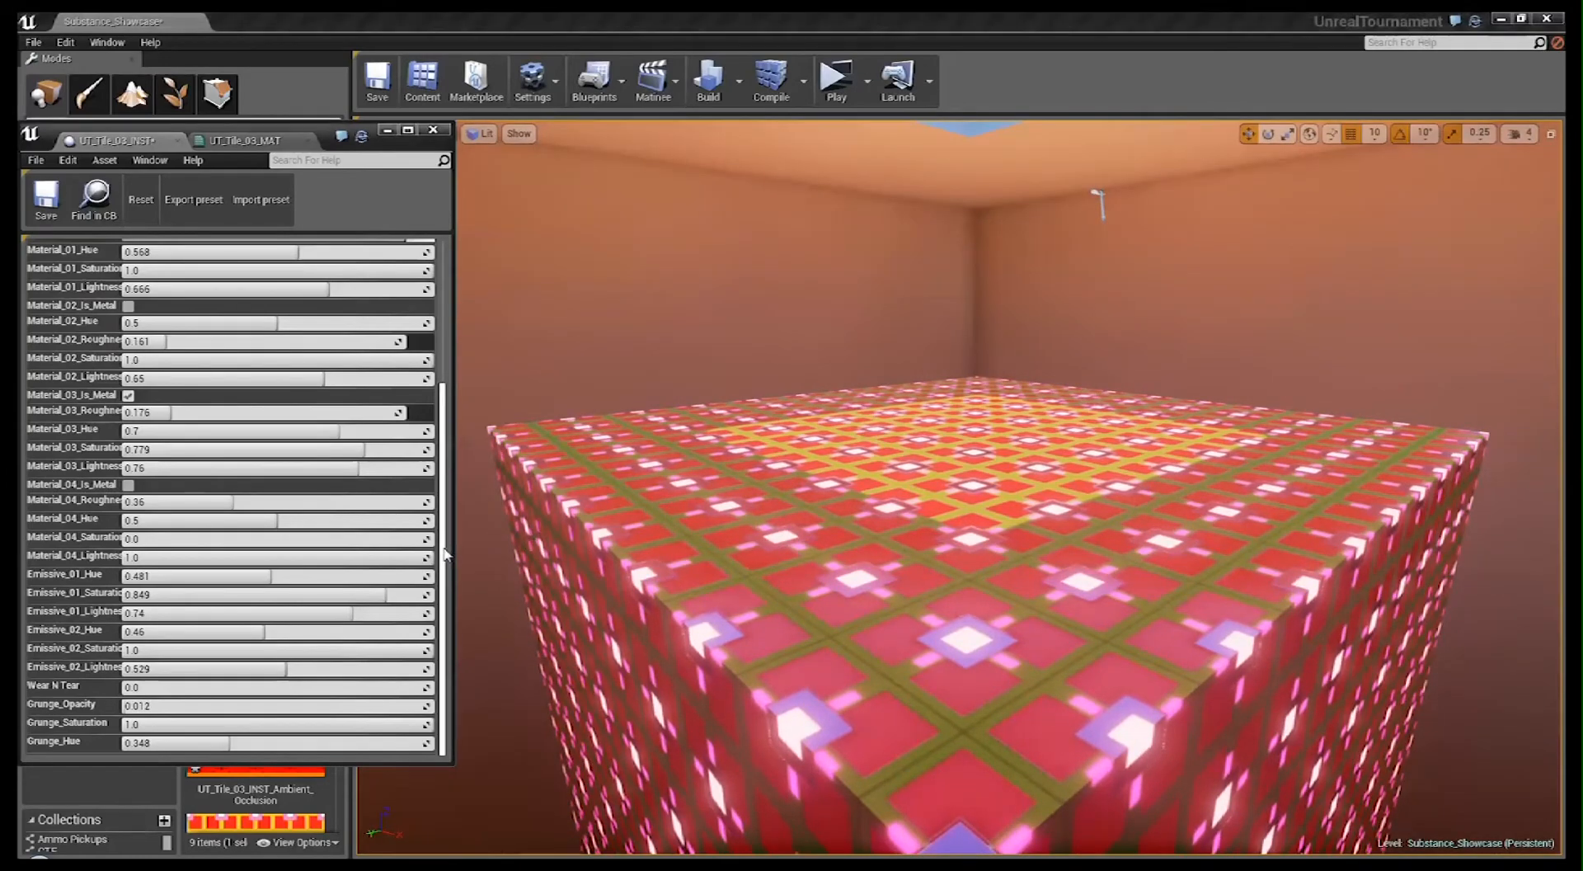
scroll(445, 555, "up", 5)
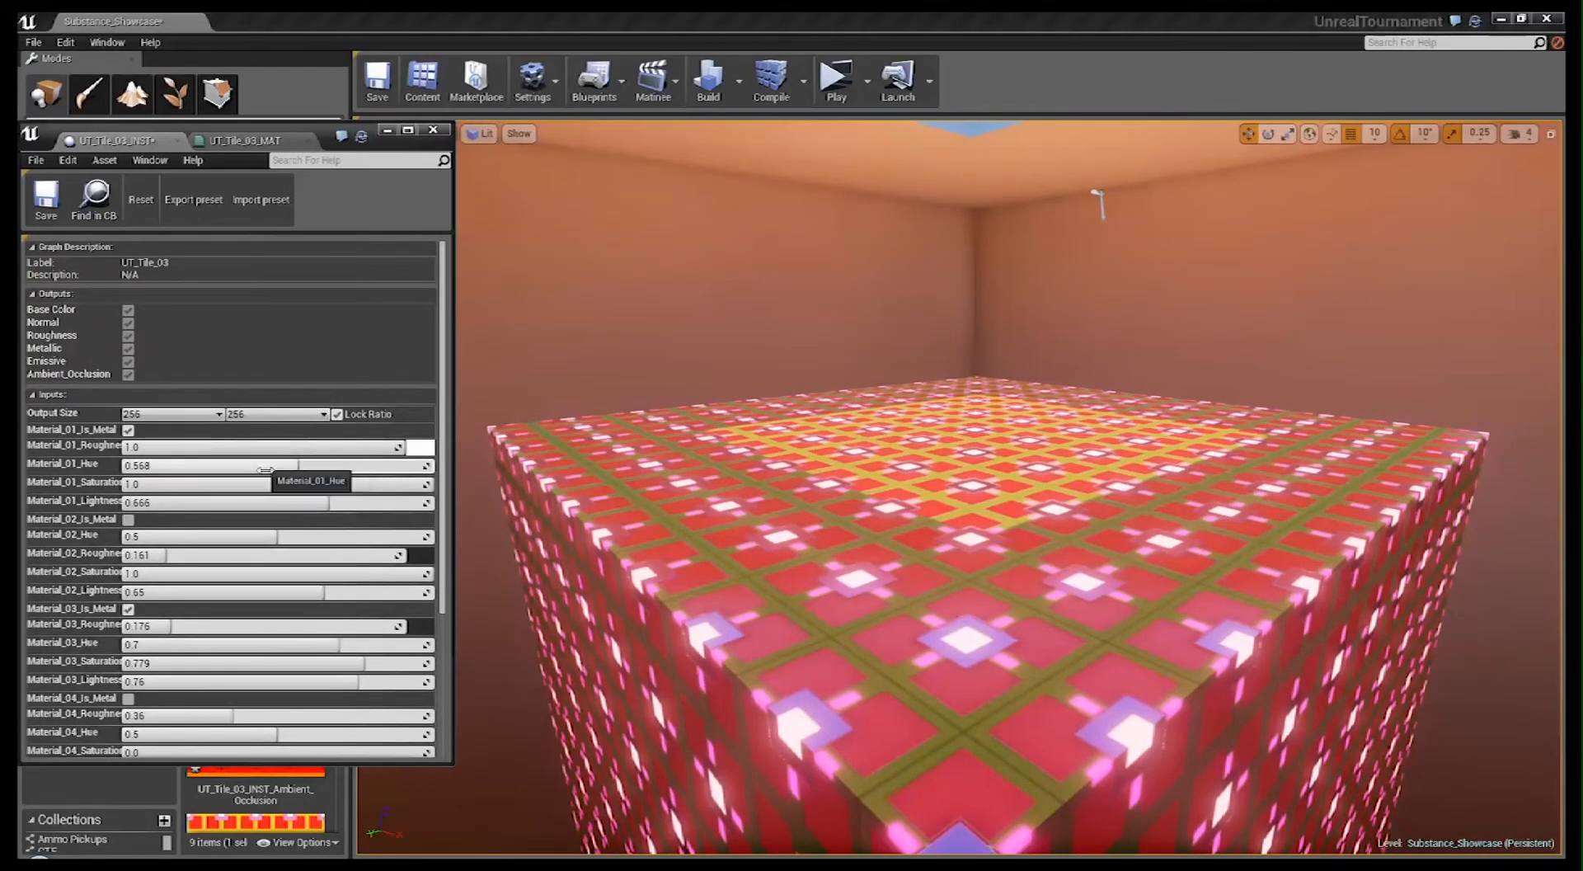
left_click_drag(293, 468, 347, 467)
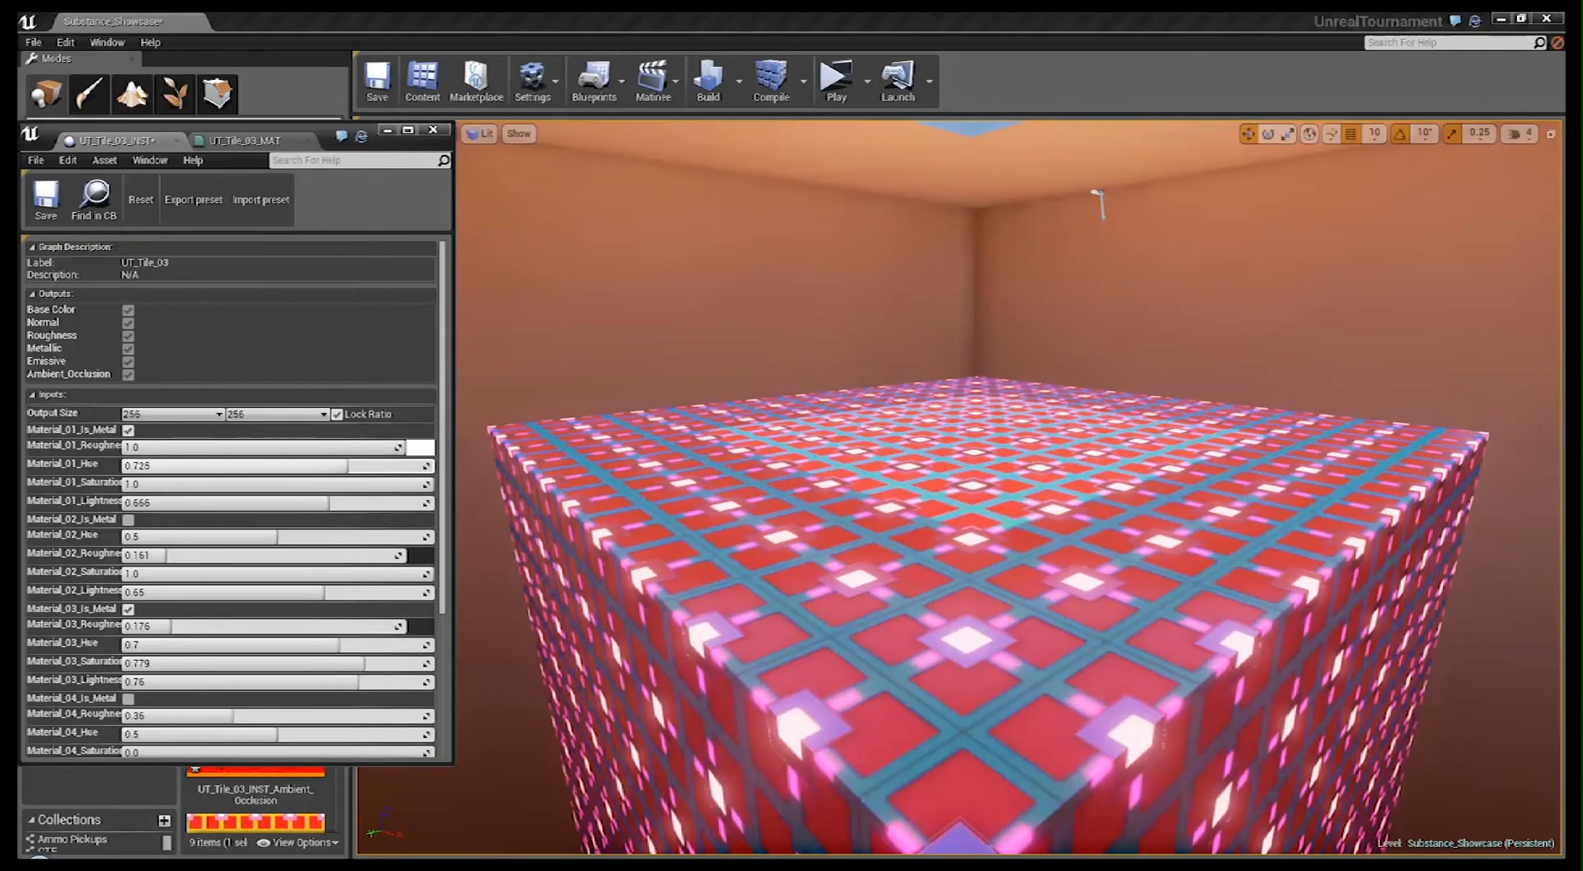
mouse_move(348, 536)
left_mouse_down()
mouse_move(386, 536)
mouse_move(333, 536)
mouse_move(425, 536)
mouse_move(301, 536)
mouse_move(329, 536)
left_mouse_up()
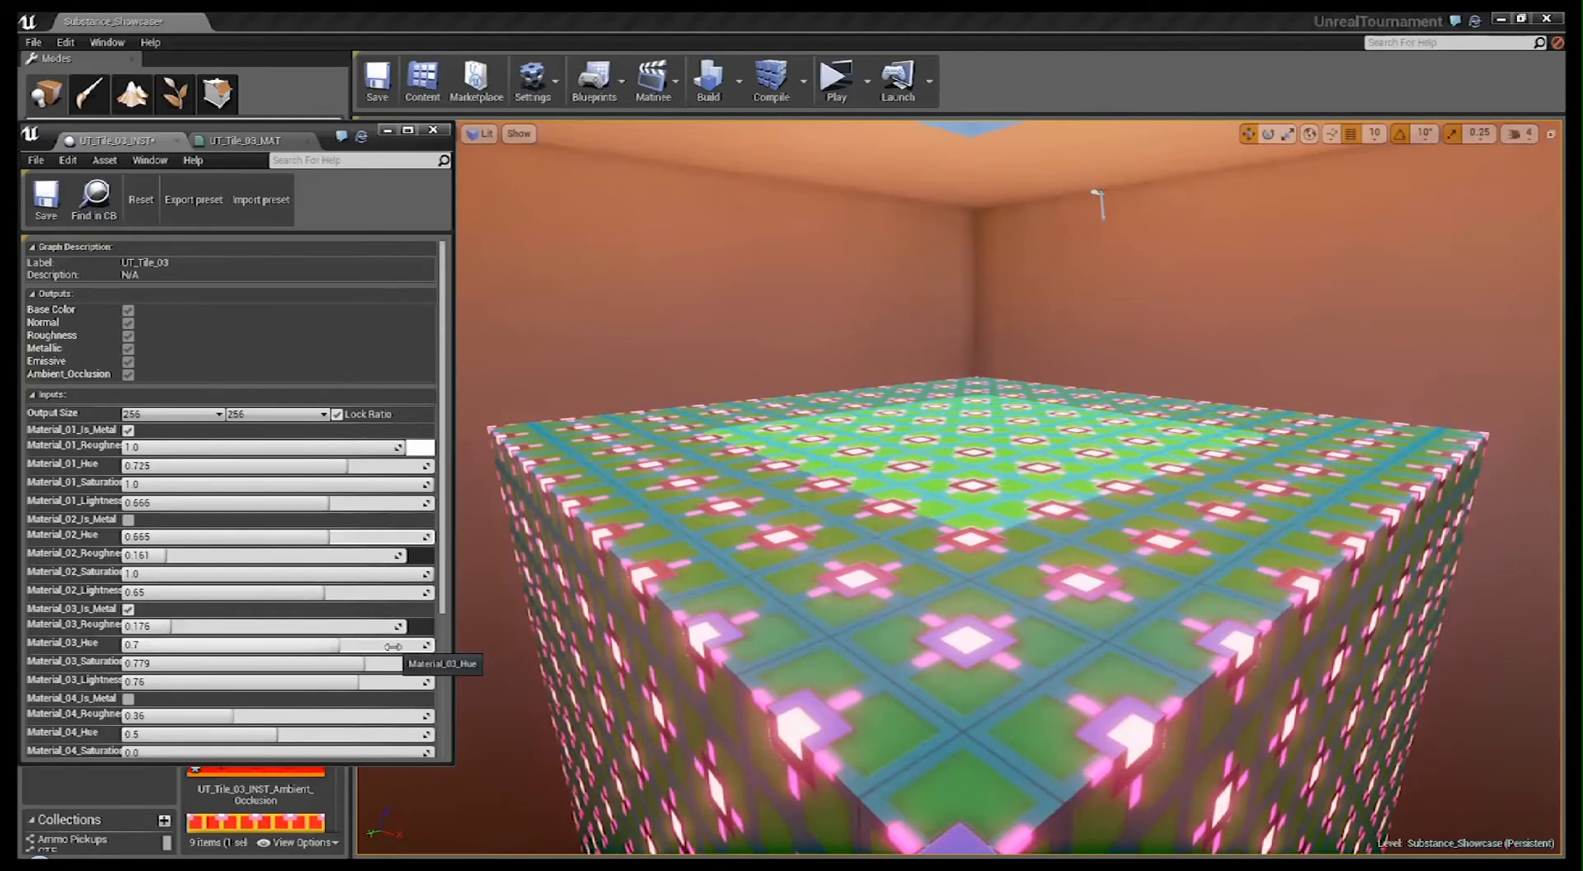
left_click_drag(393, 646, 458, 760)
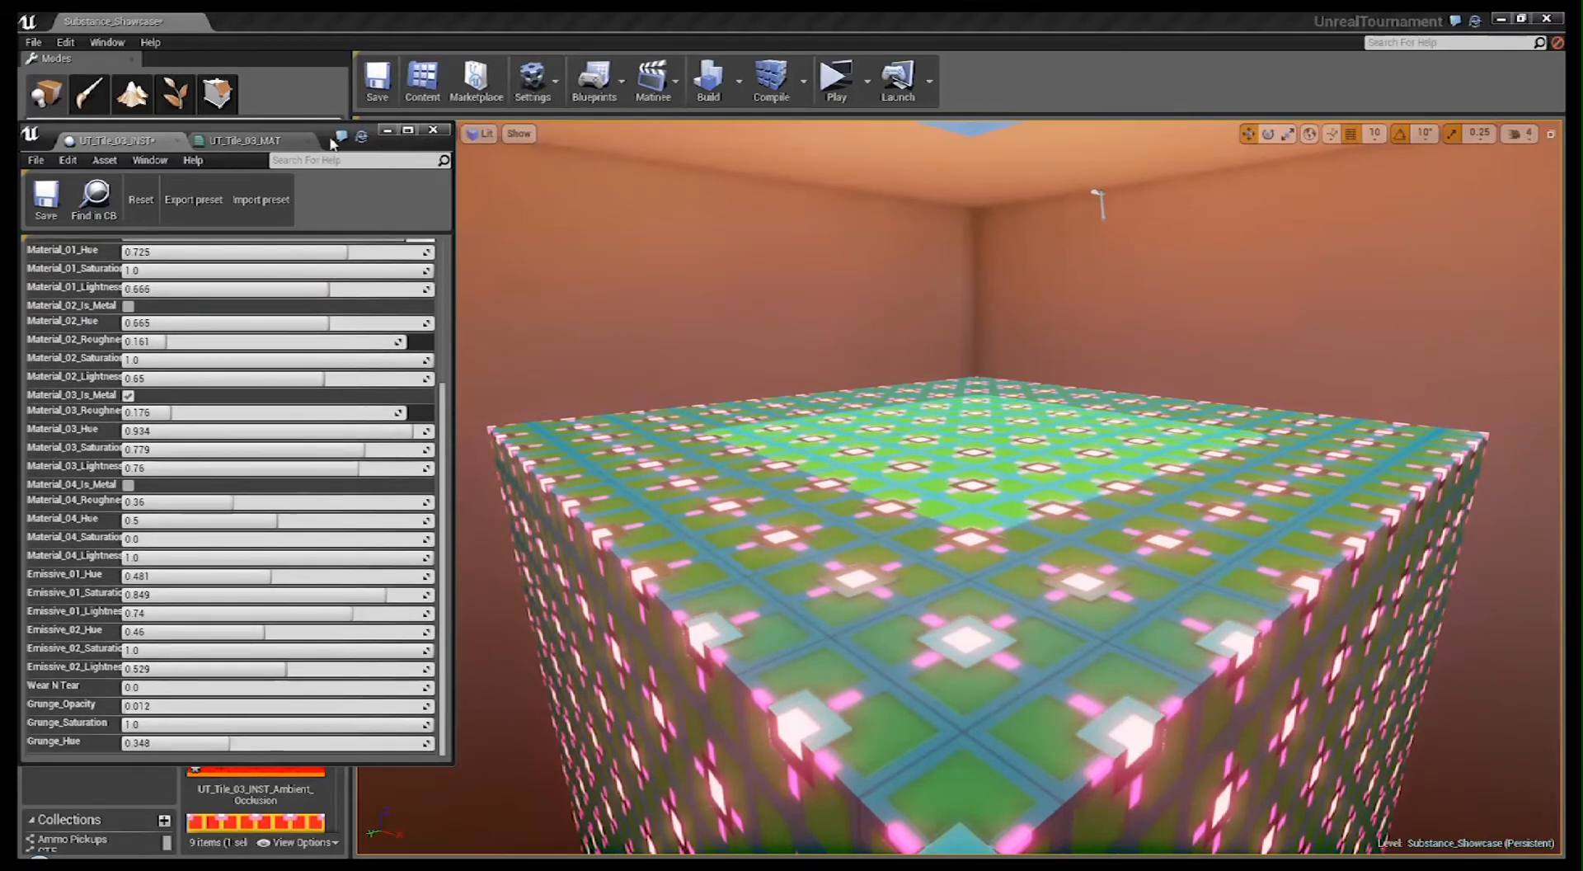
- Save the UT_Tile_03_MAT material and rebuild only the lighting to inspect the recolored room
left_click(264, 142)
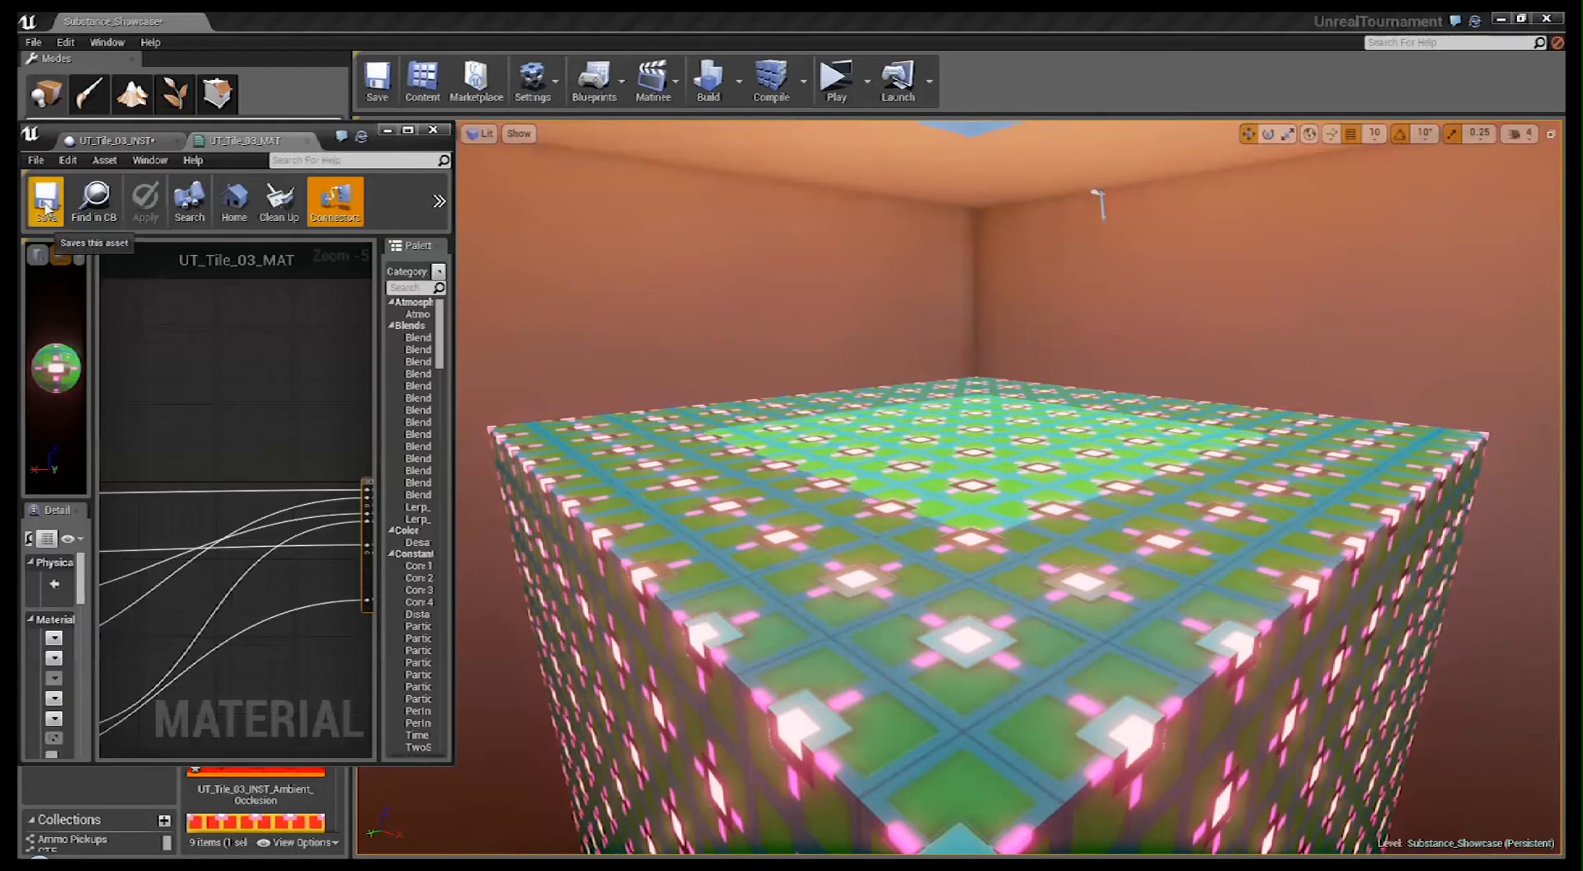
left_click(47, 202)
left_click(47, 206)
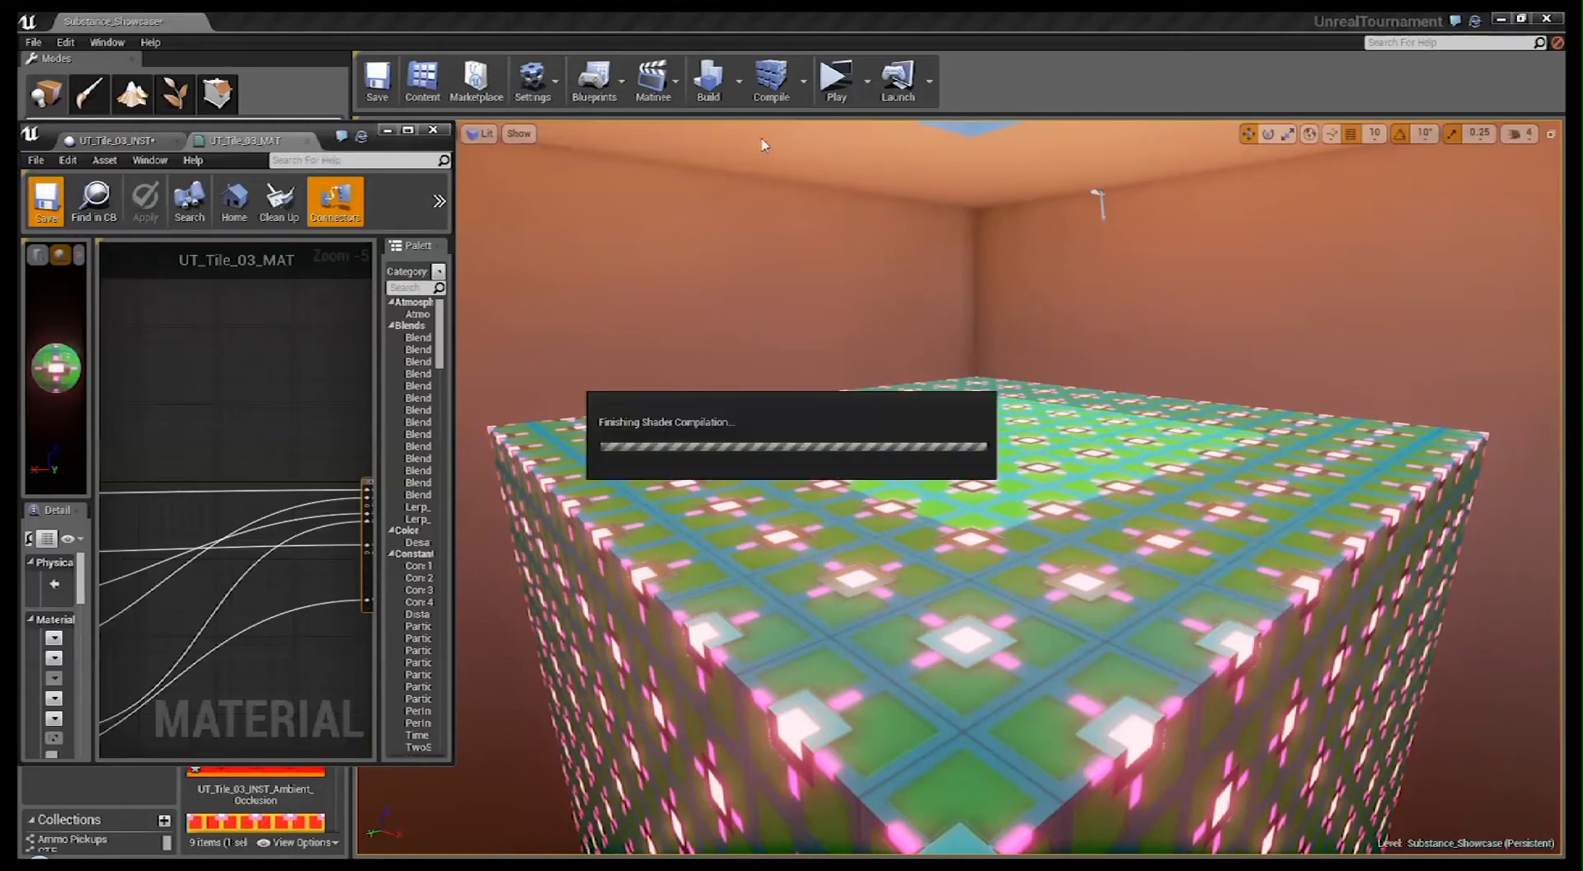
left_click(741, 90)
left_click(775, 130)
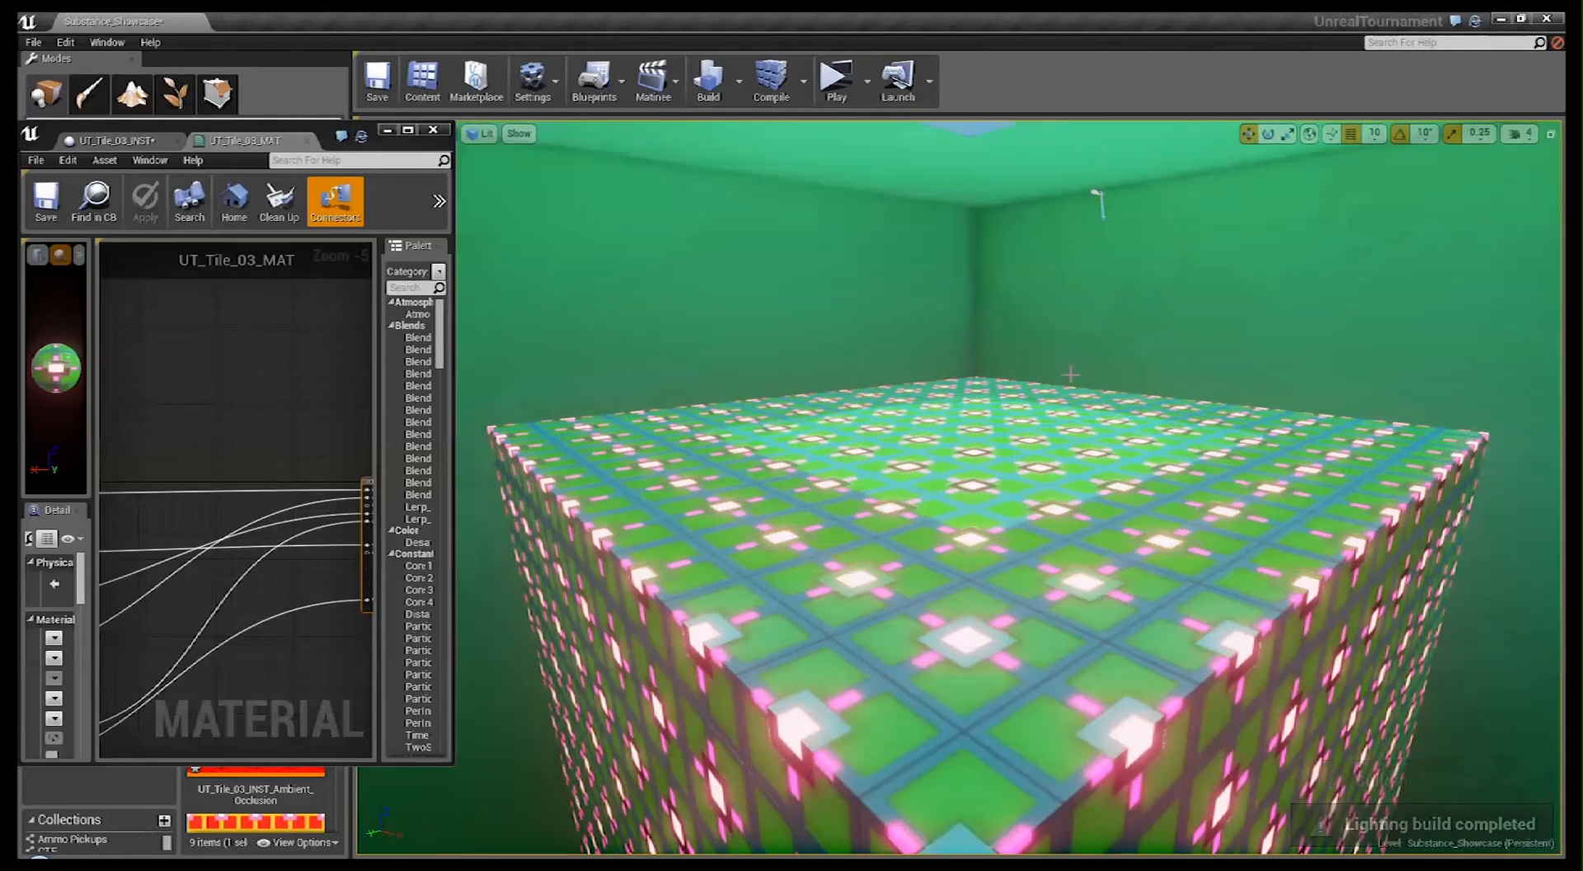
right_click_drag(1062, 362, 1010, 453)
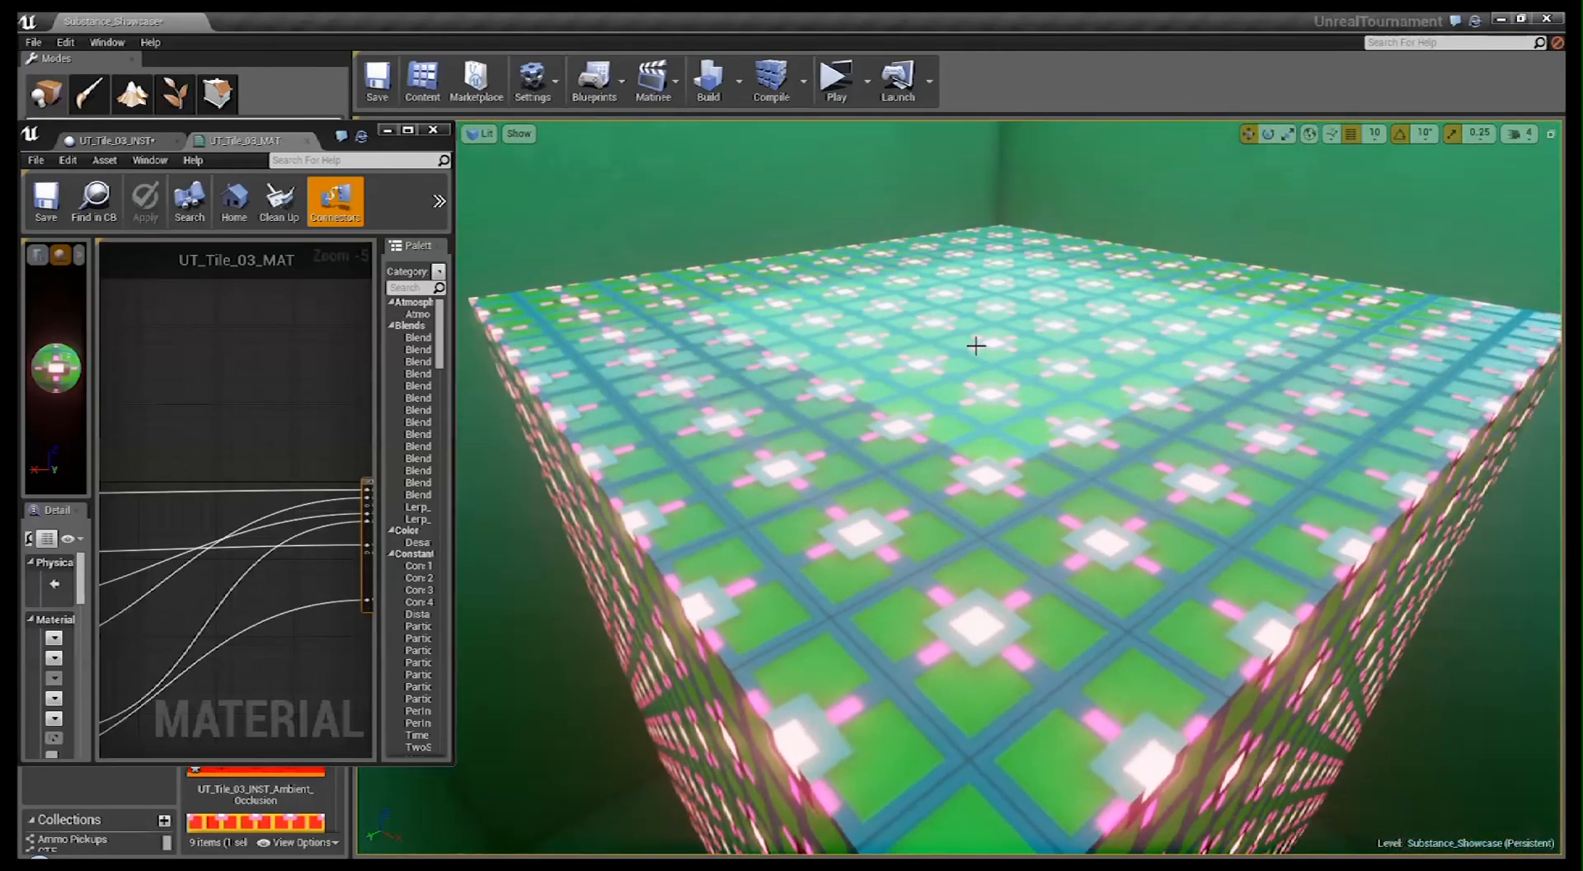
- Switch to the Substance Tiles folder in Windows Explorer and check the file size of Tile003.sbsar
left_click(391, 130)
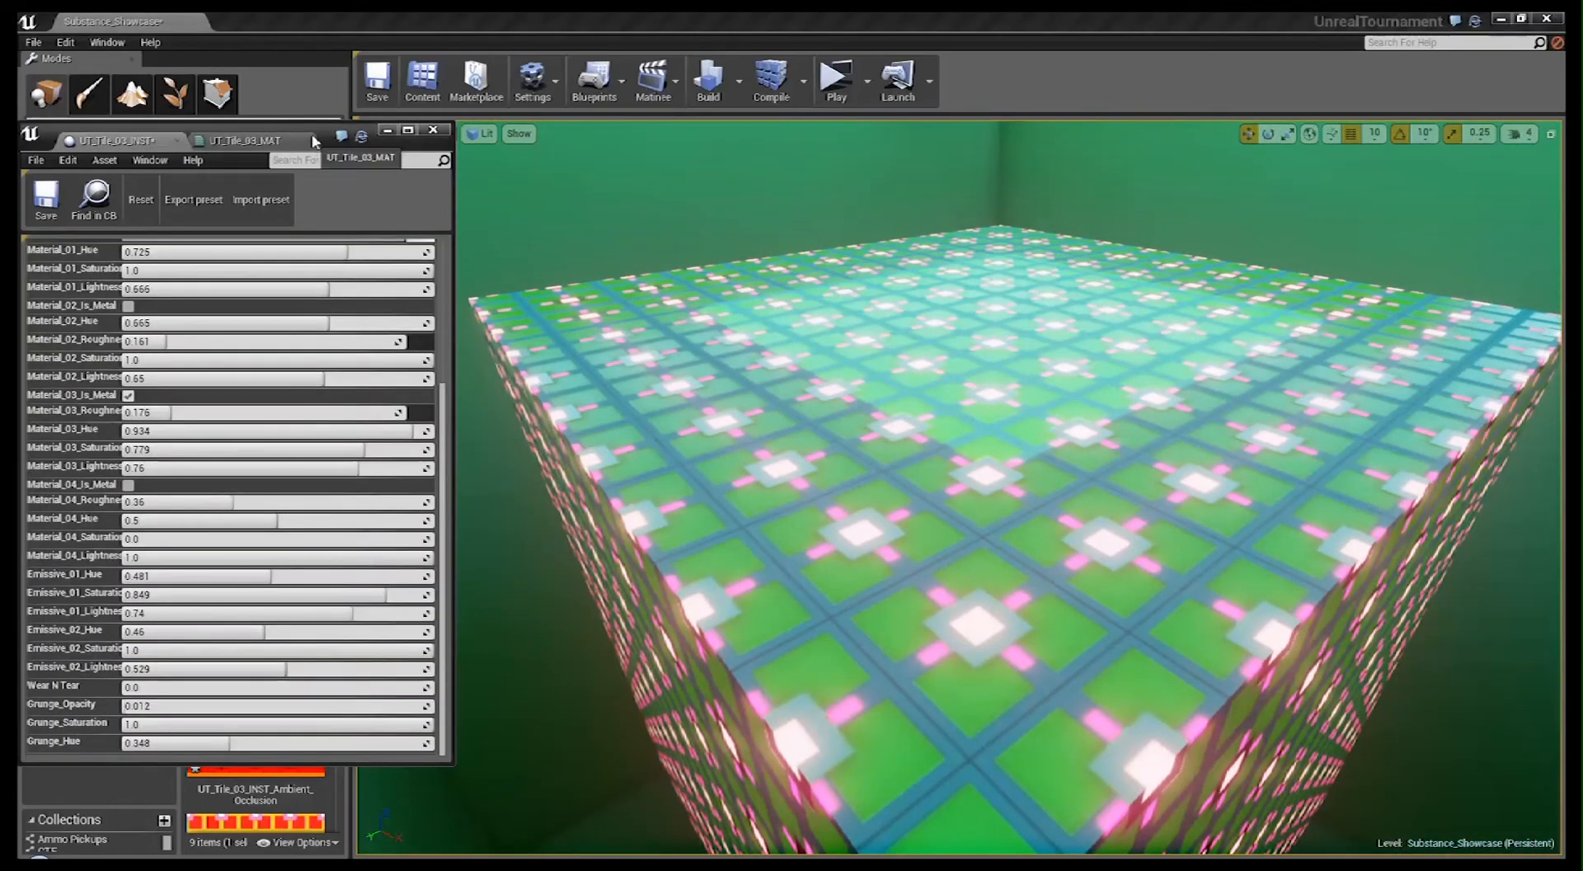
left_click_drag(363, 137, 559, 134)
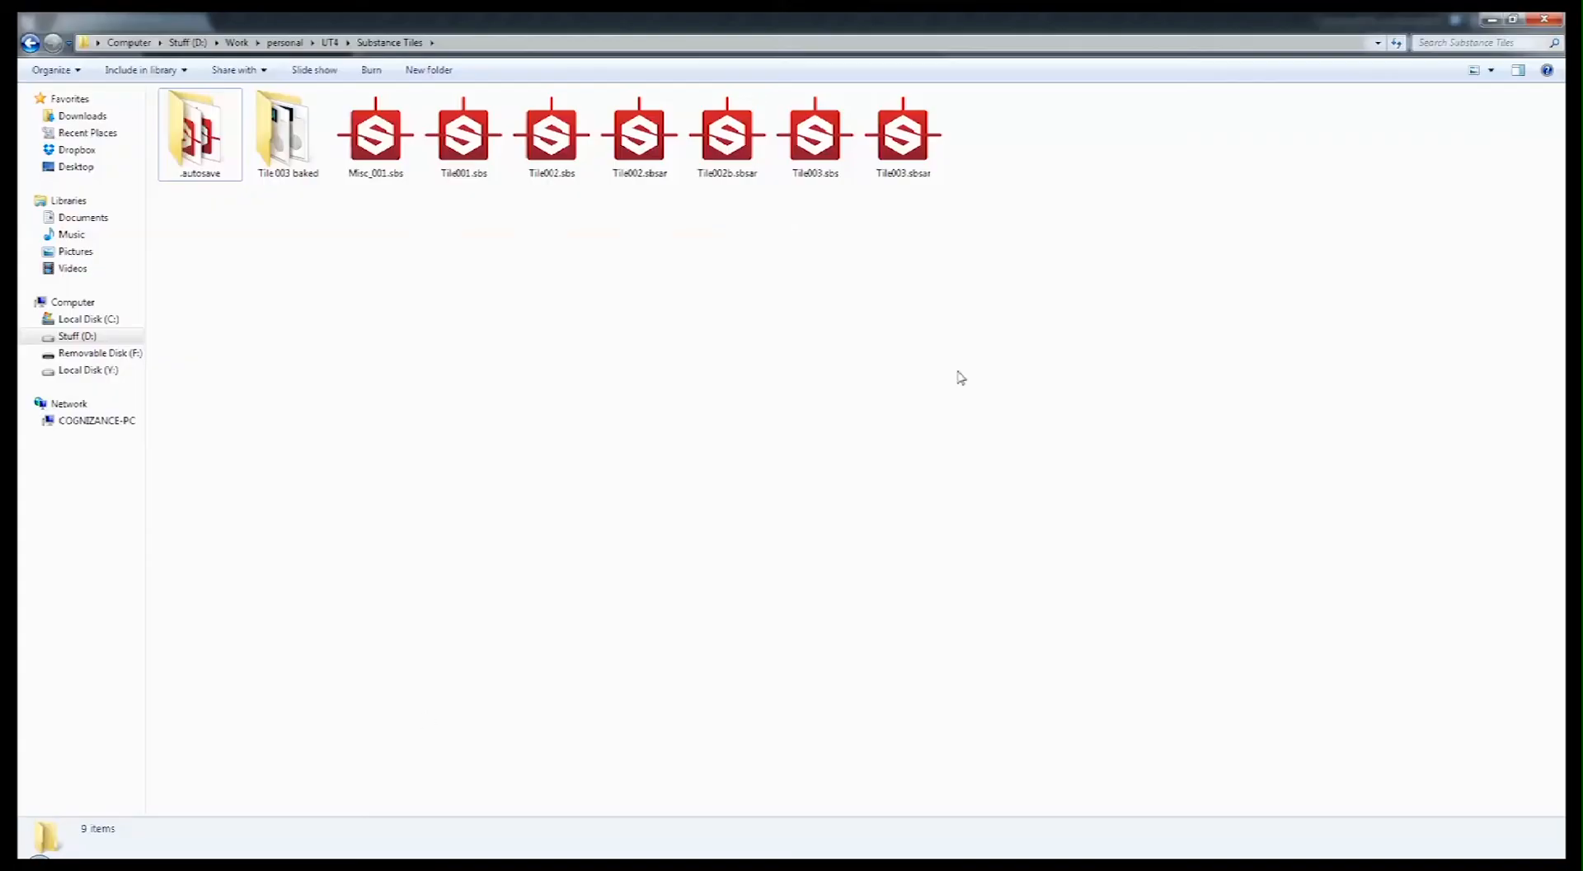
left_click(902, 140)
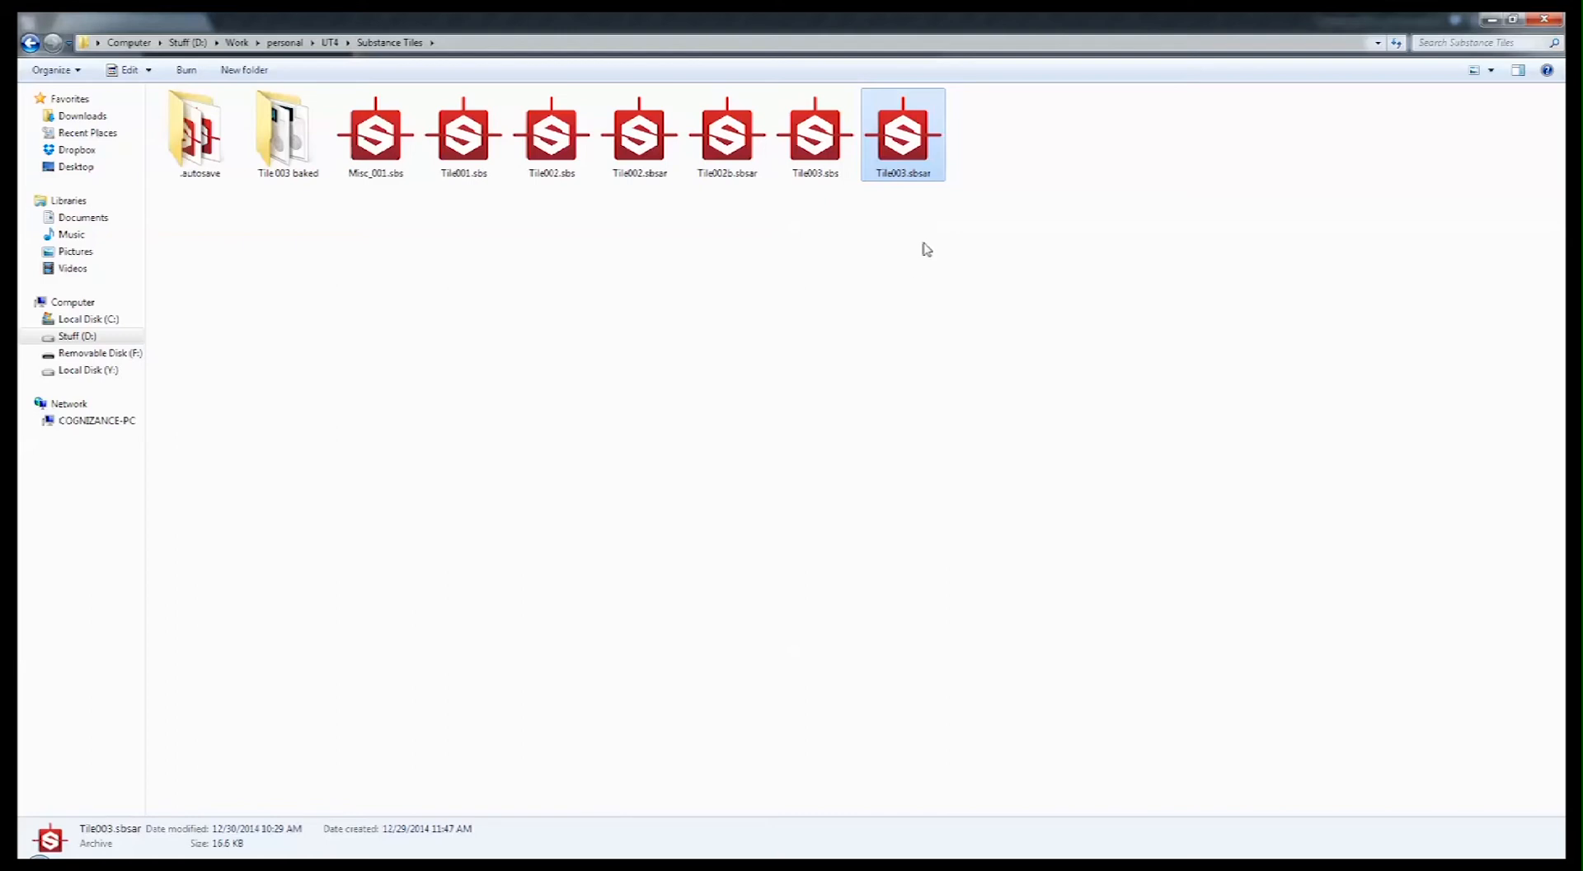
left_click_drag(985, 216, 891, 147)
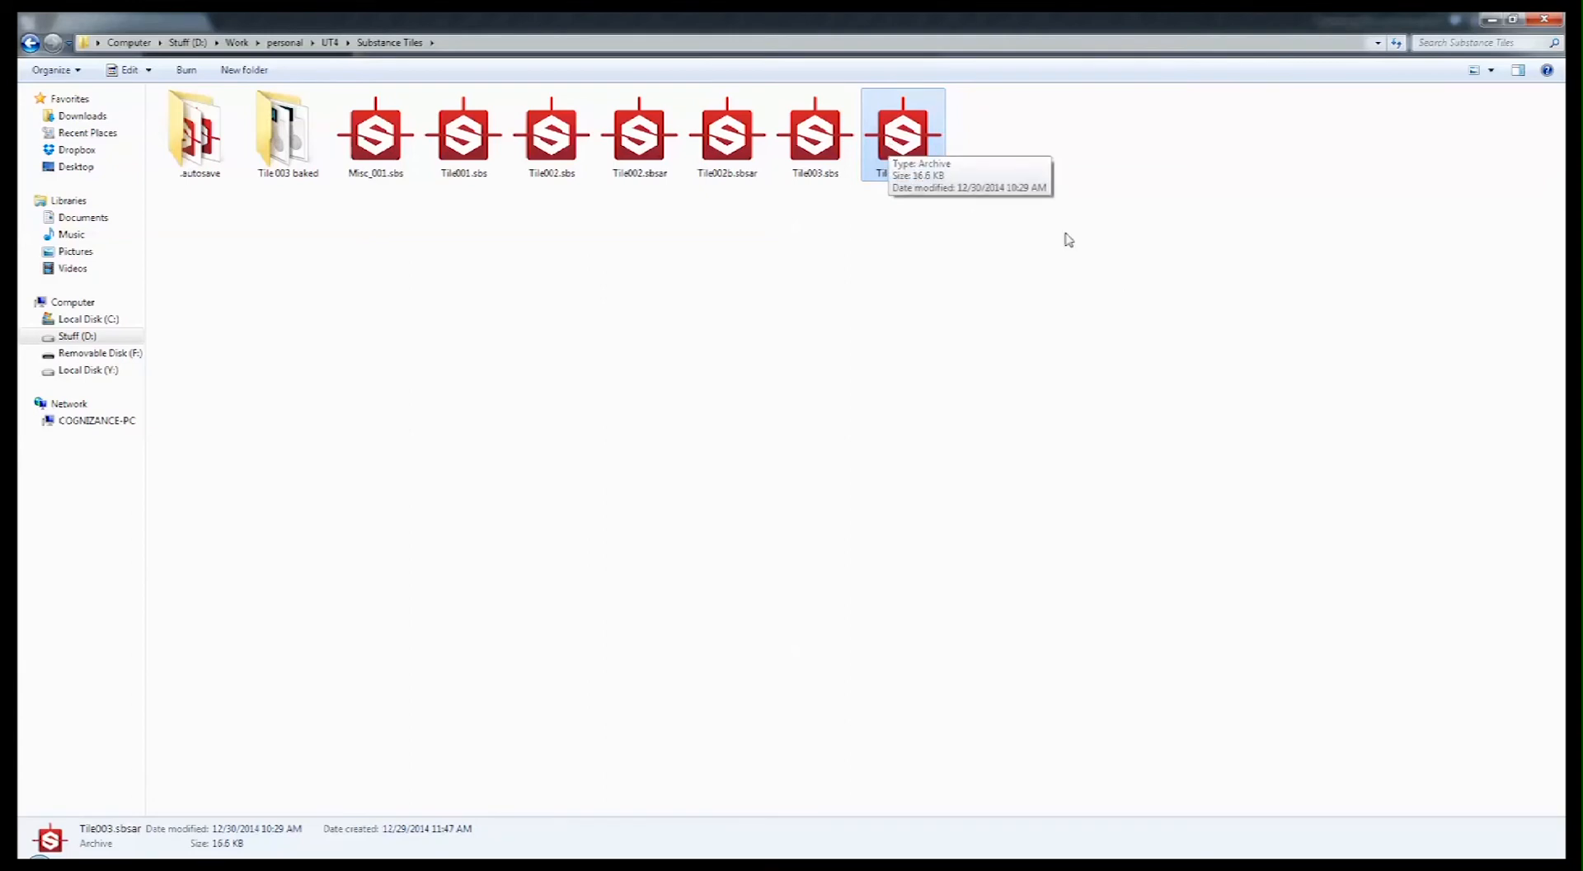
left_click(959, 289)
left_click(918, 136)
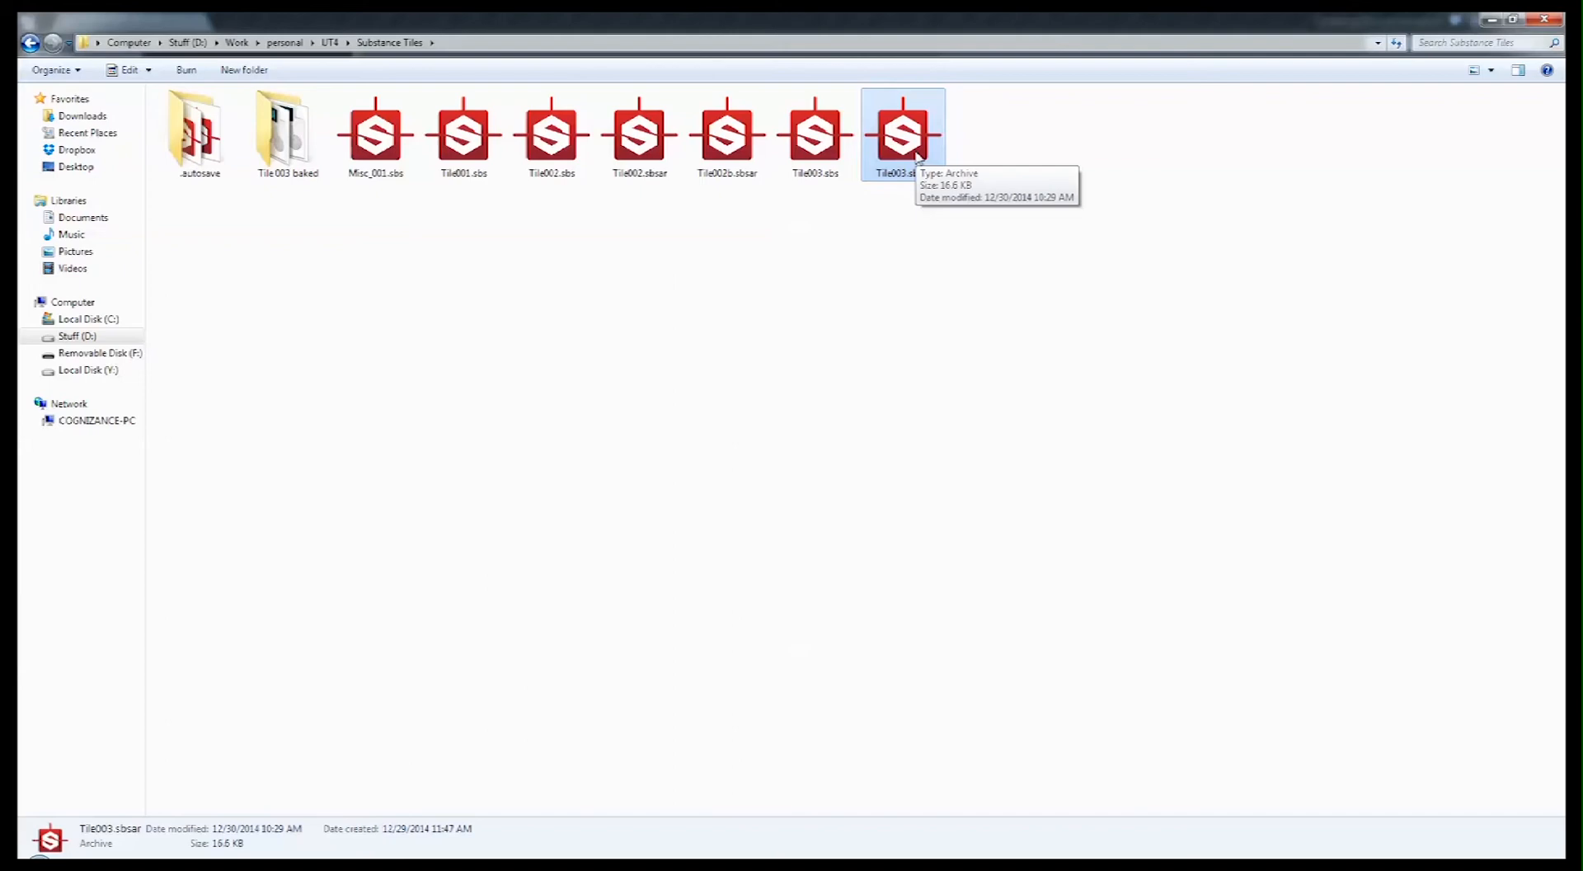
- Switch back to the Unreal editor and examine the UT_Tile_03_MAT graph's texture nodes from basecolor down to Ambient_Occlusion
left_click_drag(964, 25, 986, 543)
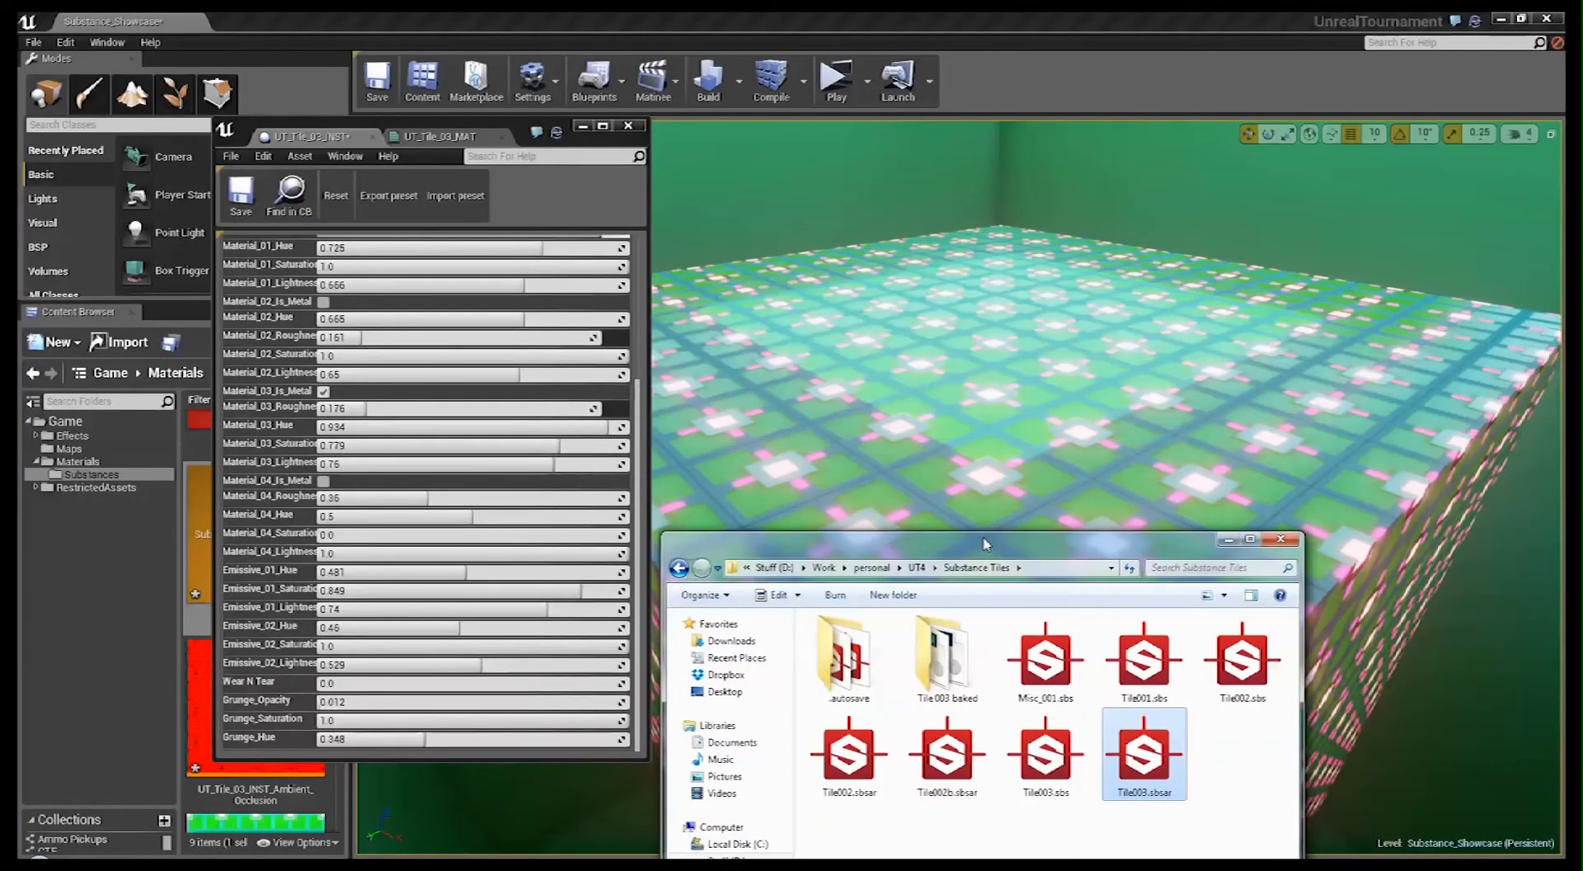
double_click(986, 543)
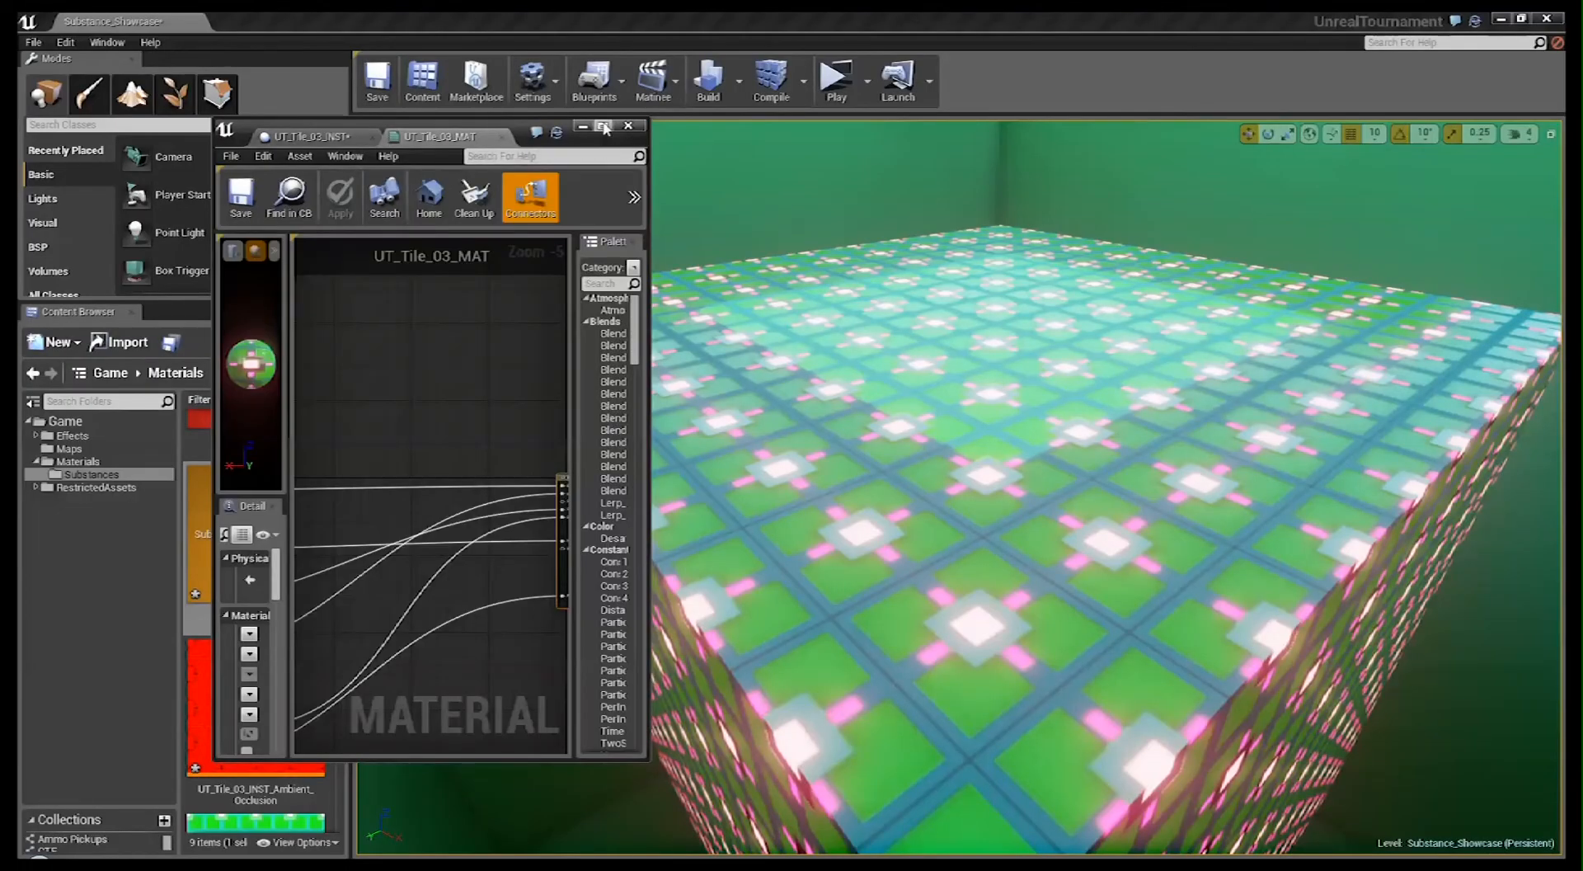
left_click(604, 126)
right_click_drag(604, 280, 975, 311)
scroll(735, 390, "up", 5)
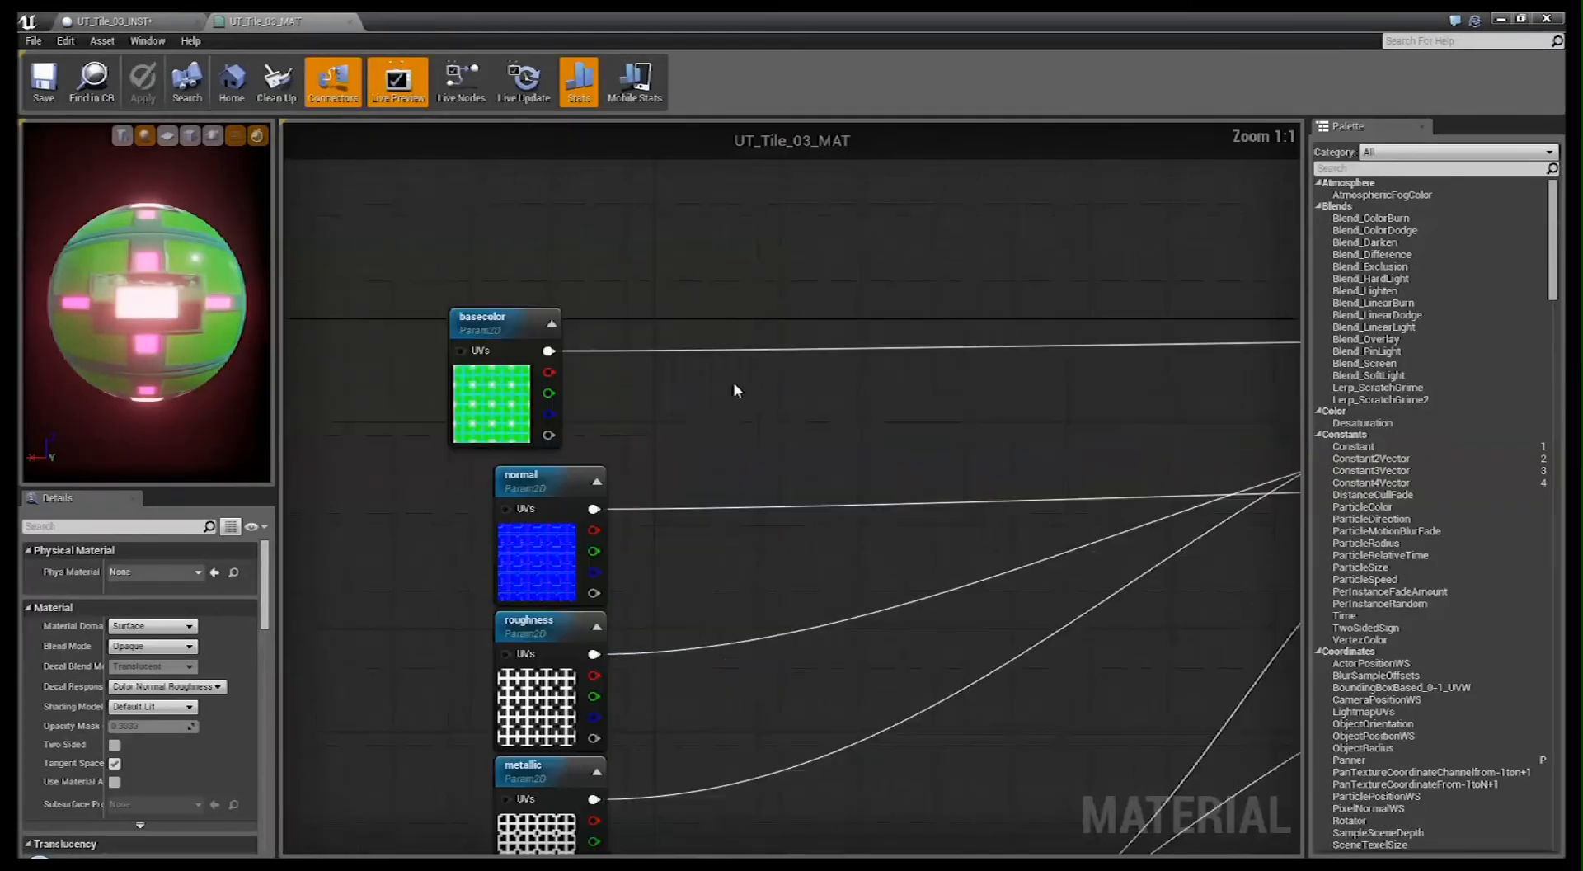
right_click_drag(577, 333, 706, 305)
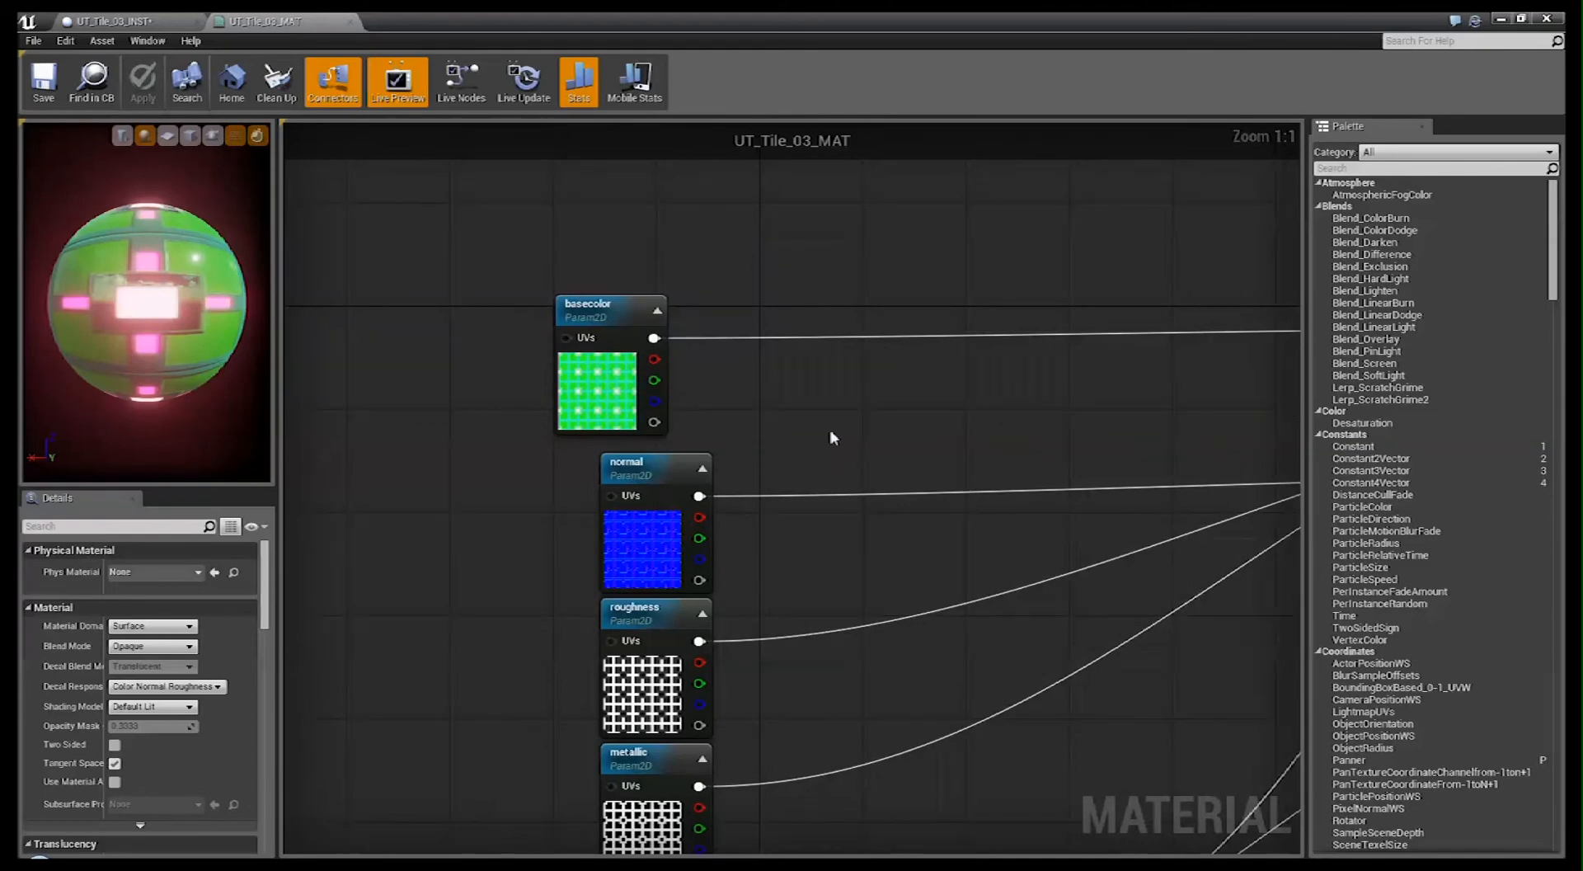
right_click_drag(830, 435, 806, 255)
right_click_drag(755, 438, 752, 323)
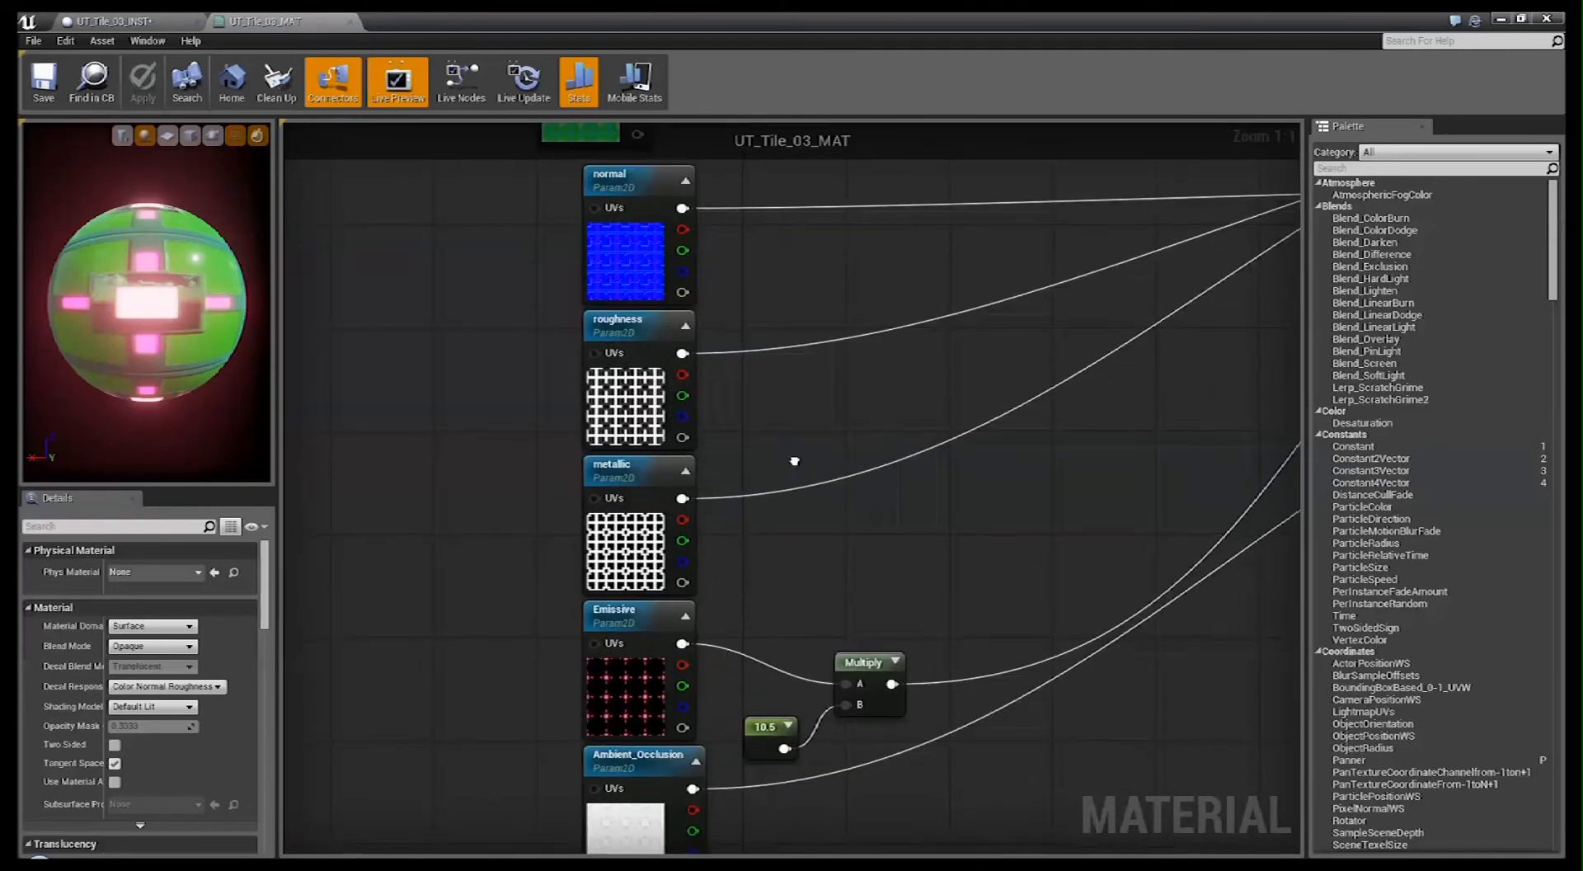
right_click_drag(792, 456, 782, 290)
right_click_drag(806, 430, 750, 285)
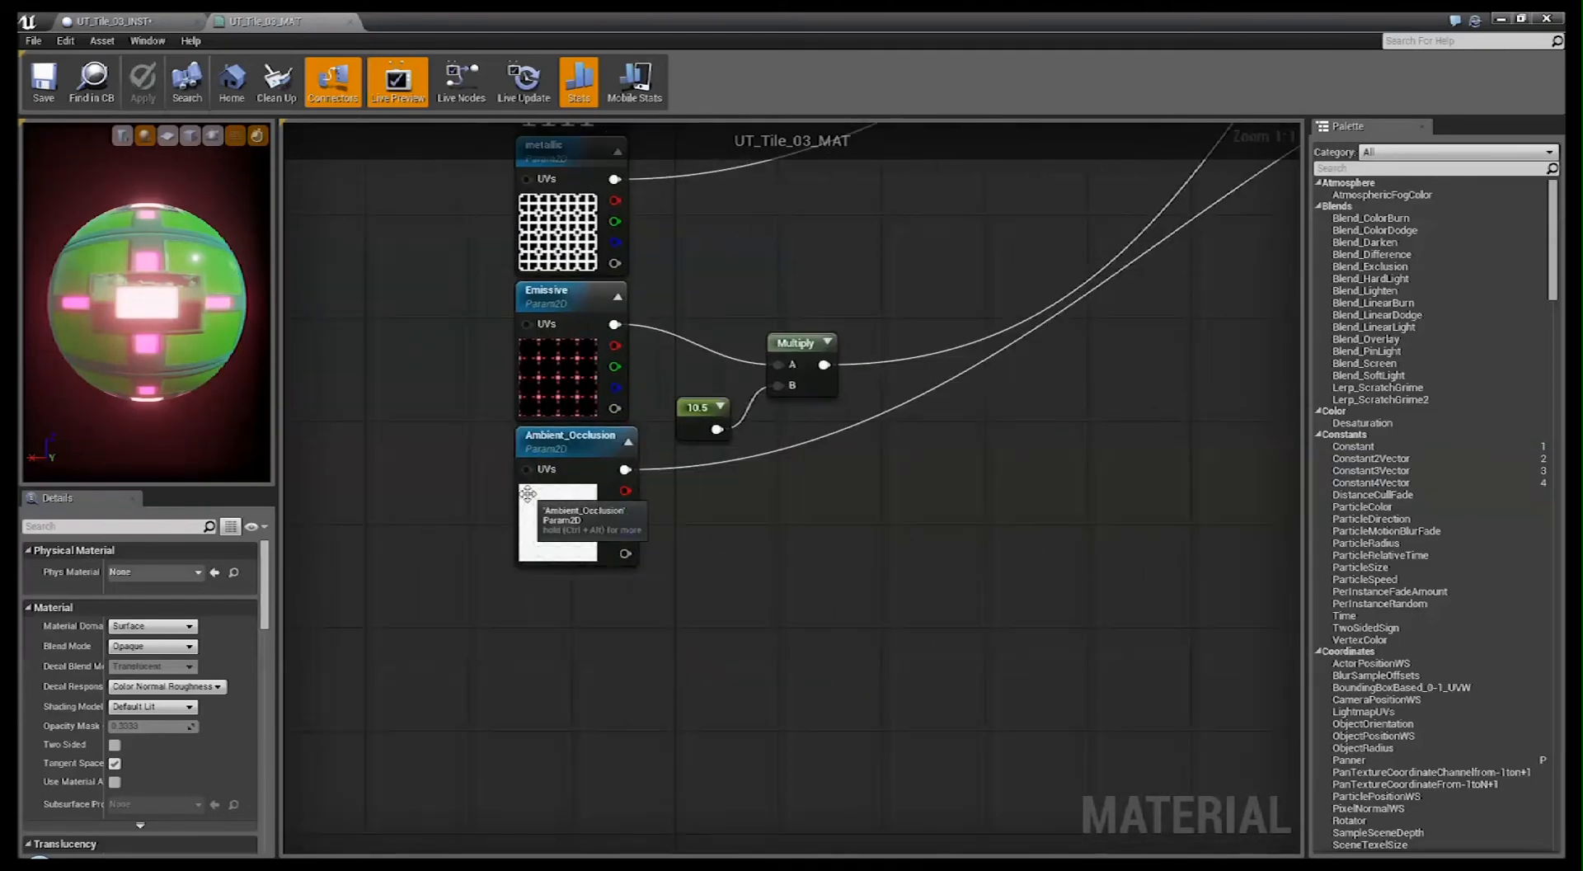
left_click(1501, 18)
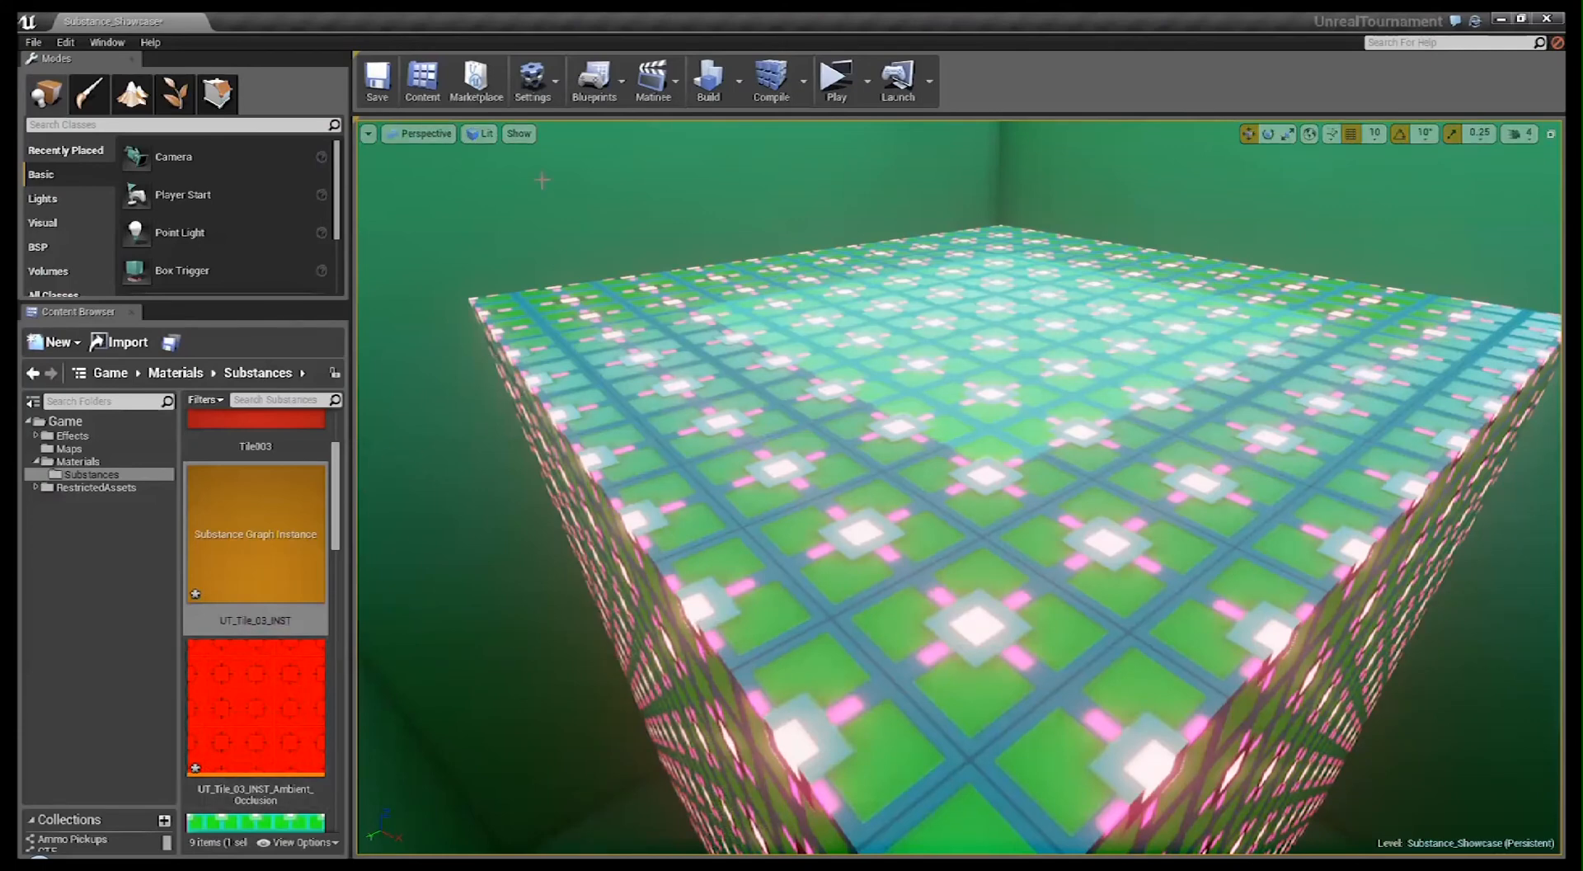
- Reopen the UT_Tile_03_INST substance instance in a floating window and review its outputs and input parameters
double_click(293, 532)
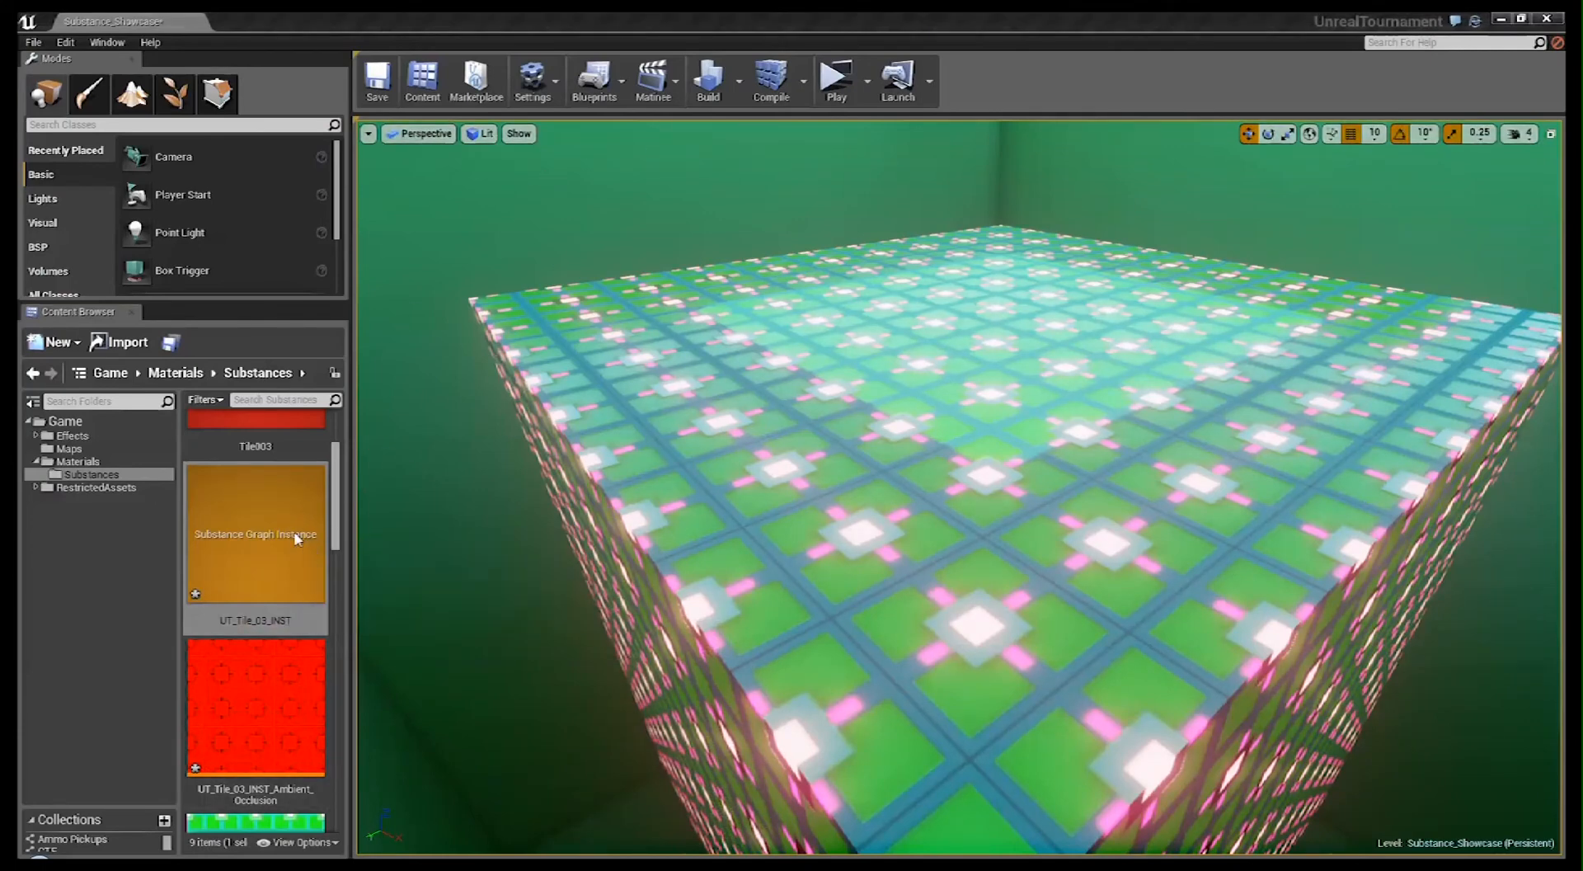
left_click_drag(511, 22, 603, 162)
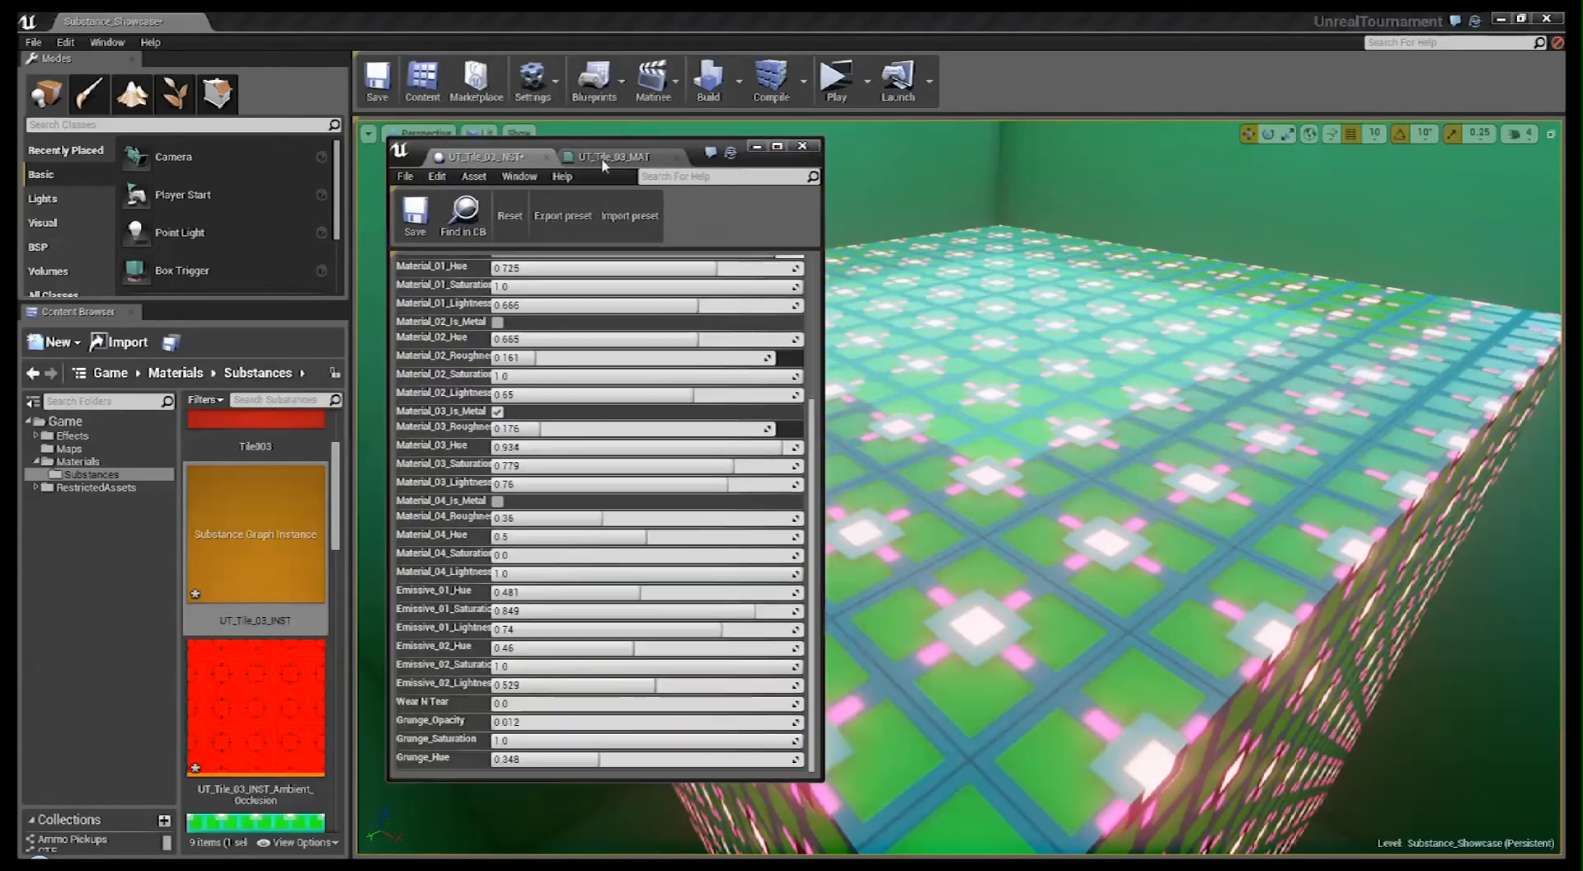
scroll(767, 363, "up", 5)
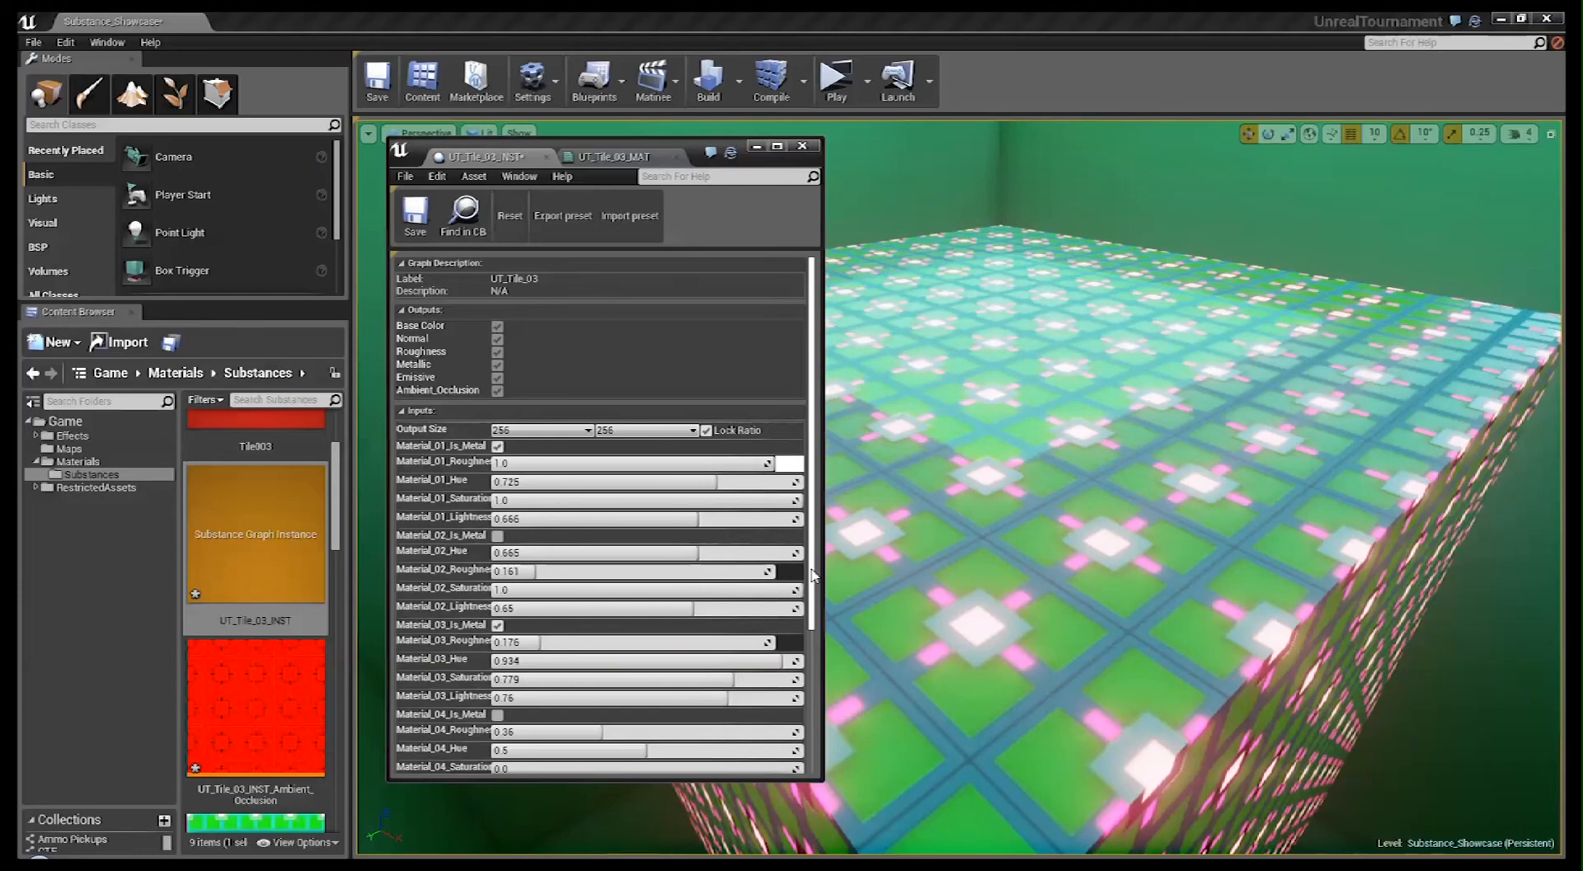
left_click_drag(811, 574, 817, 758)
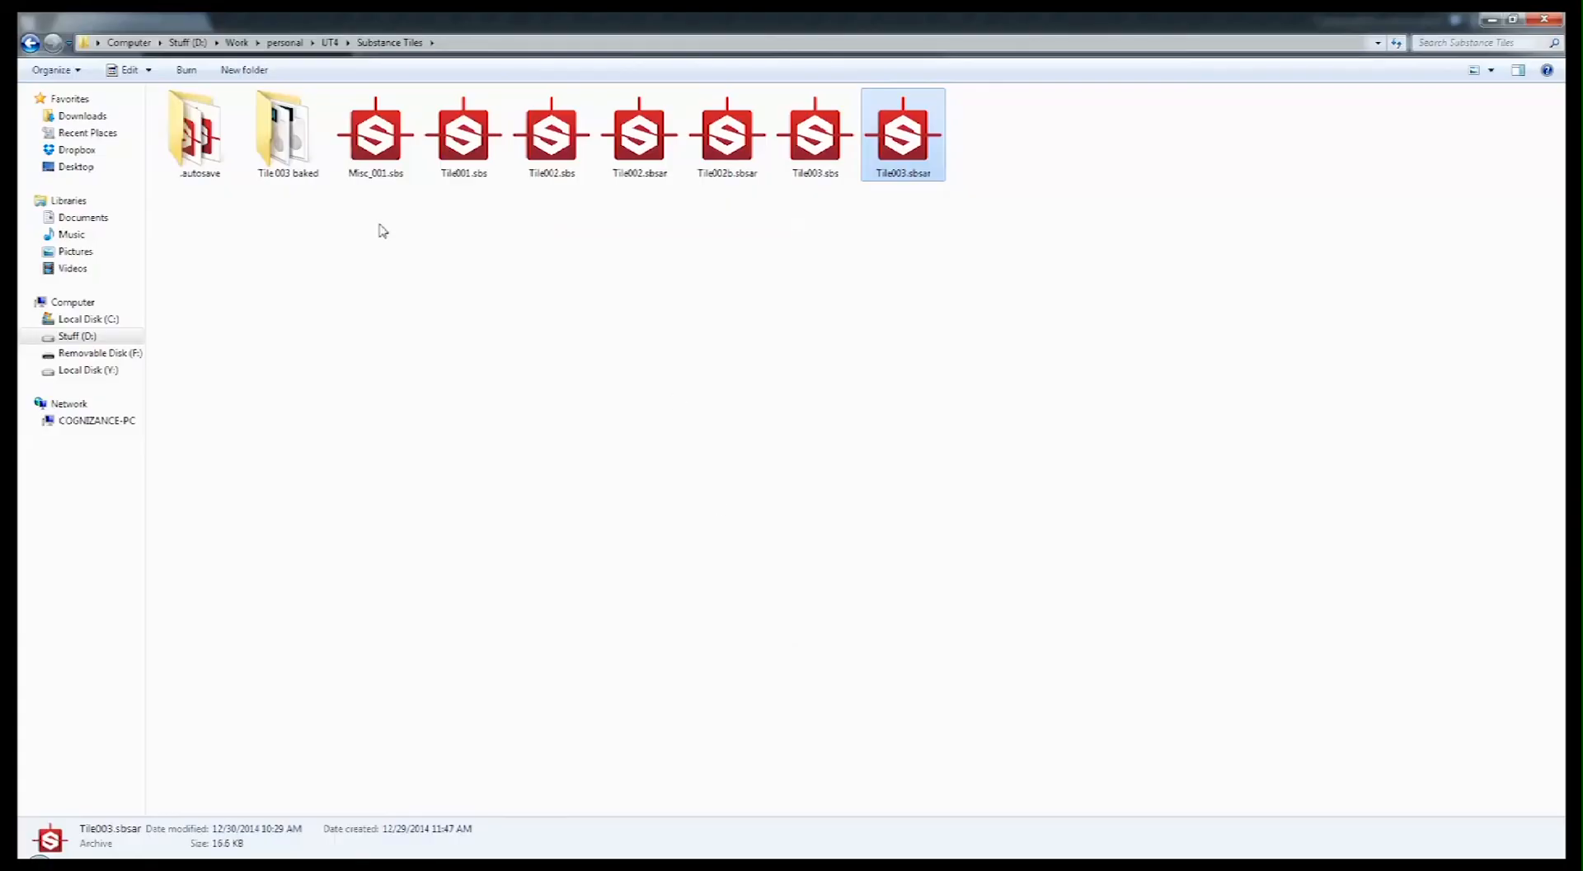
- Switch to Windows Explorer, open the Tile 003 baked folder and check the combined size of all its TGA textures
left_click(283, 169)
double_click(283, 169)
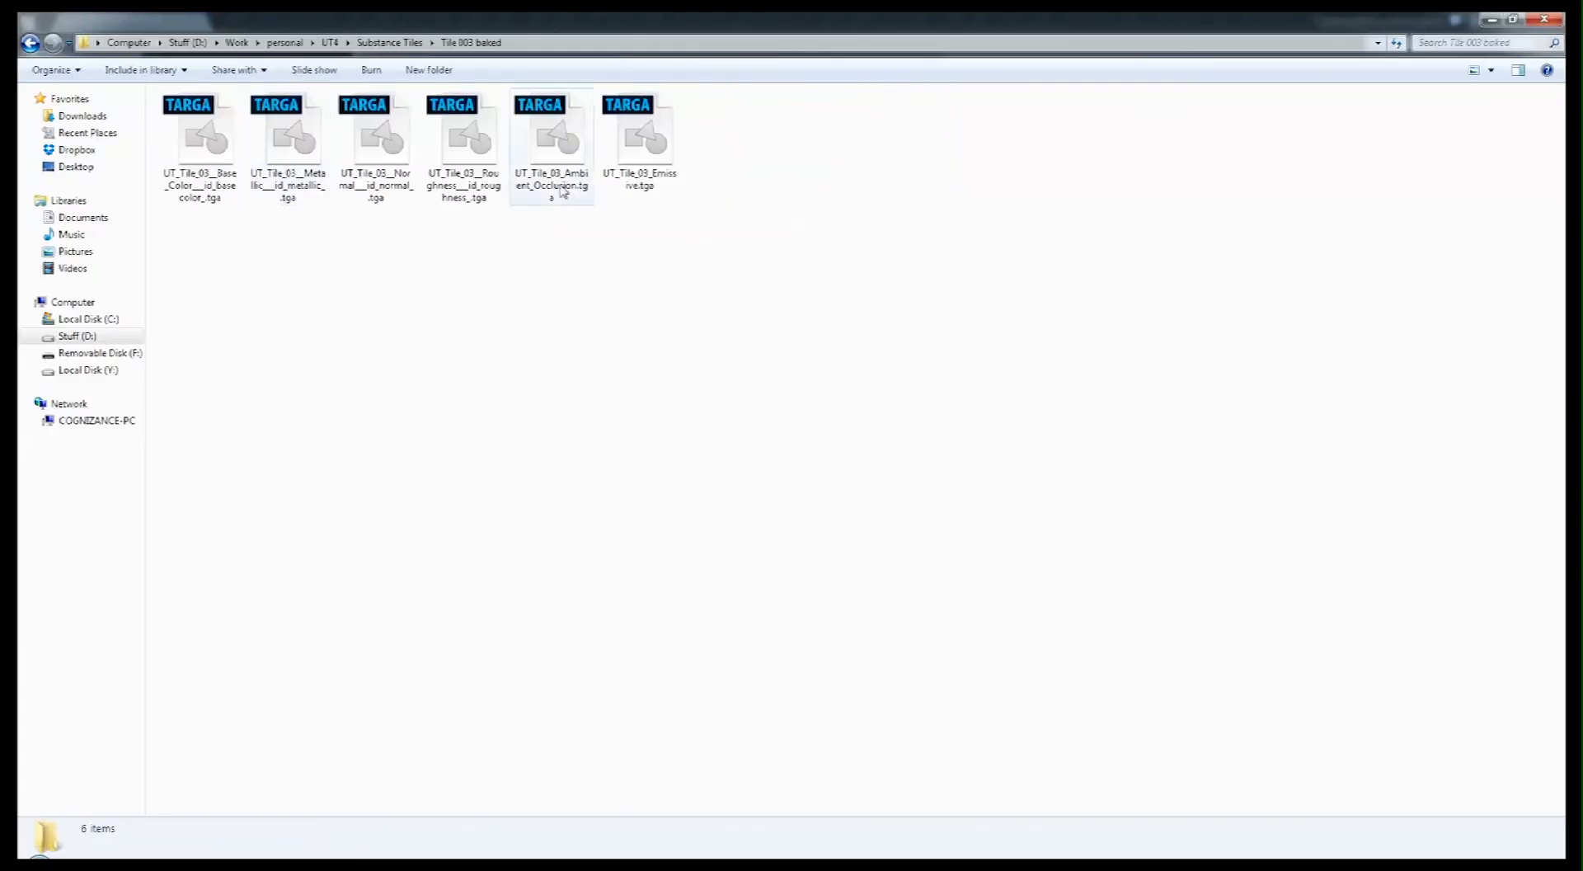
left_click_drag(813, 285, 178, 140)
left_click(746, 261)
left_click_drag(771, 240, 107, 151)
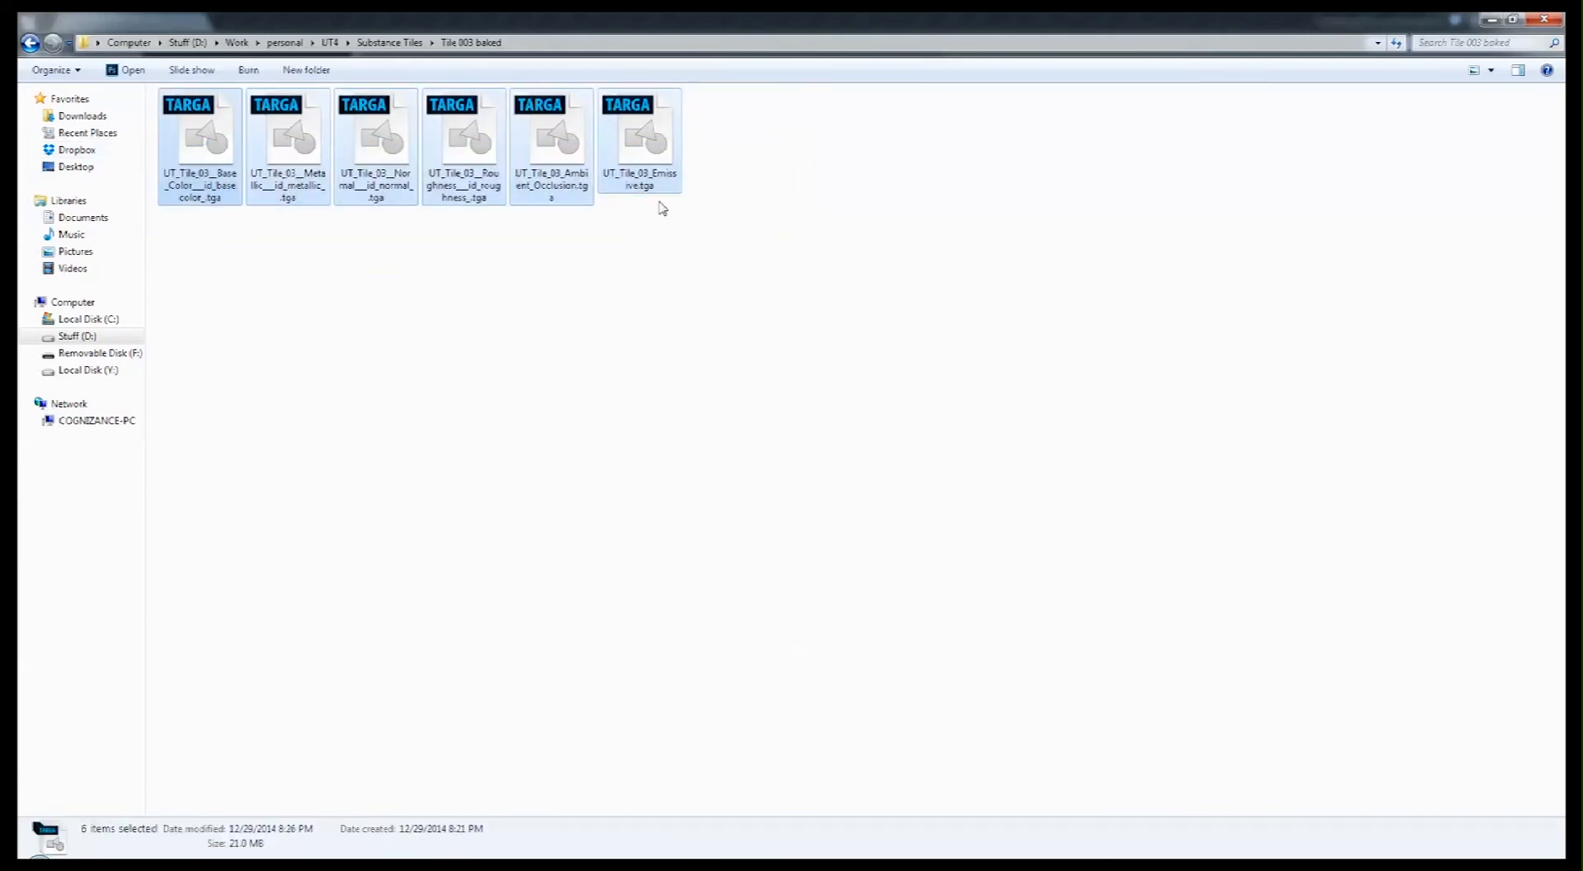
left_click_drag(771, 229, 167, 89)
left_click(748, 274)
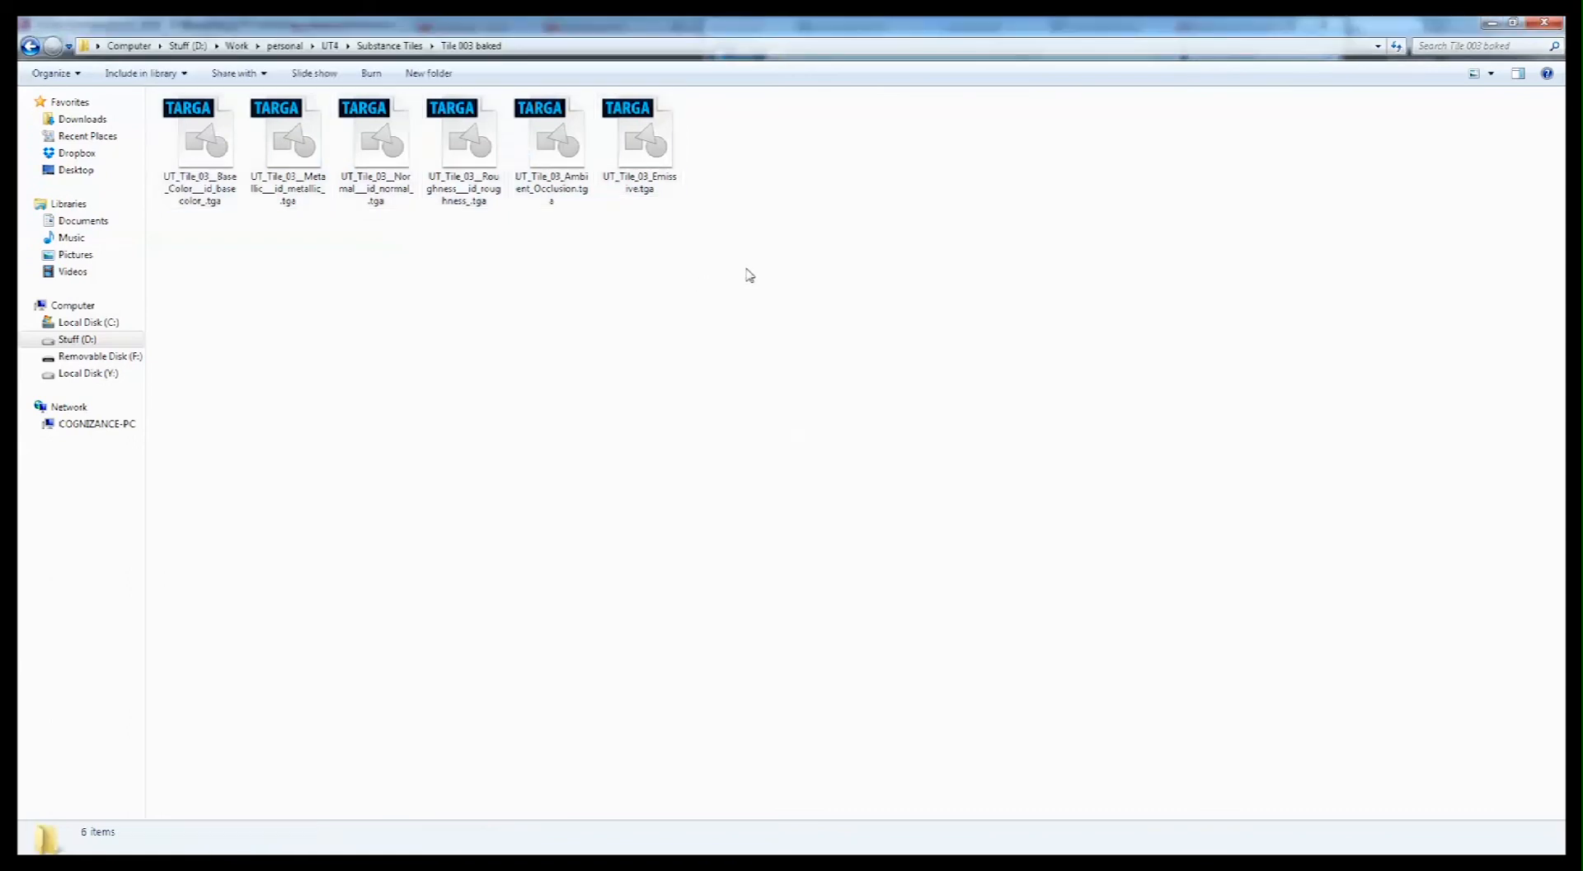
left_click_drag(830, 249, 269, 184)
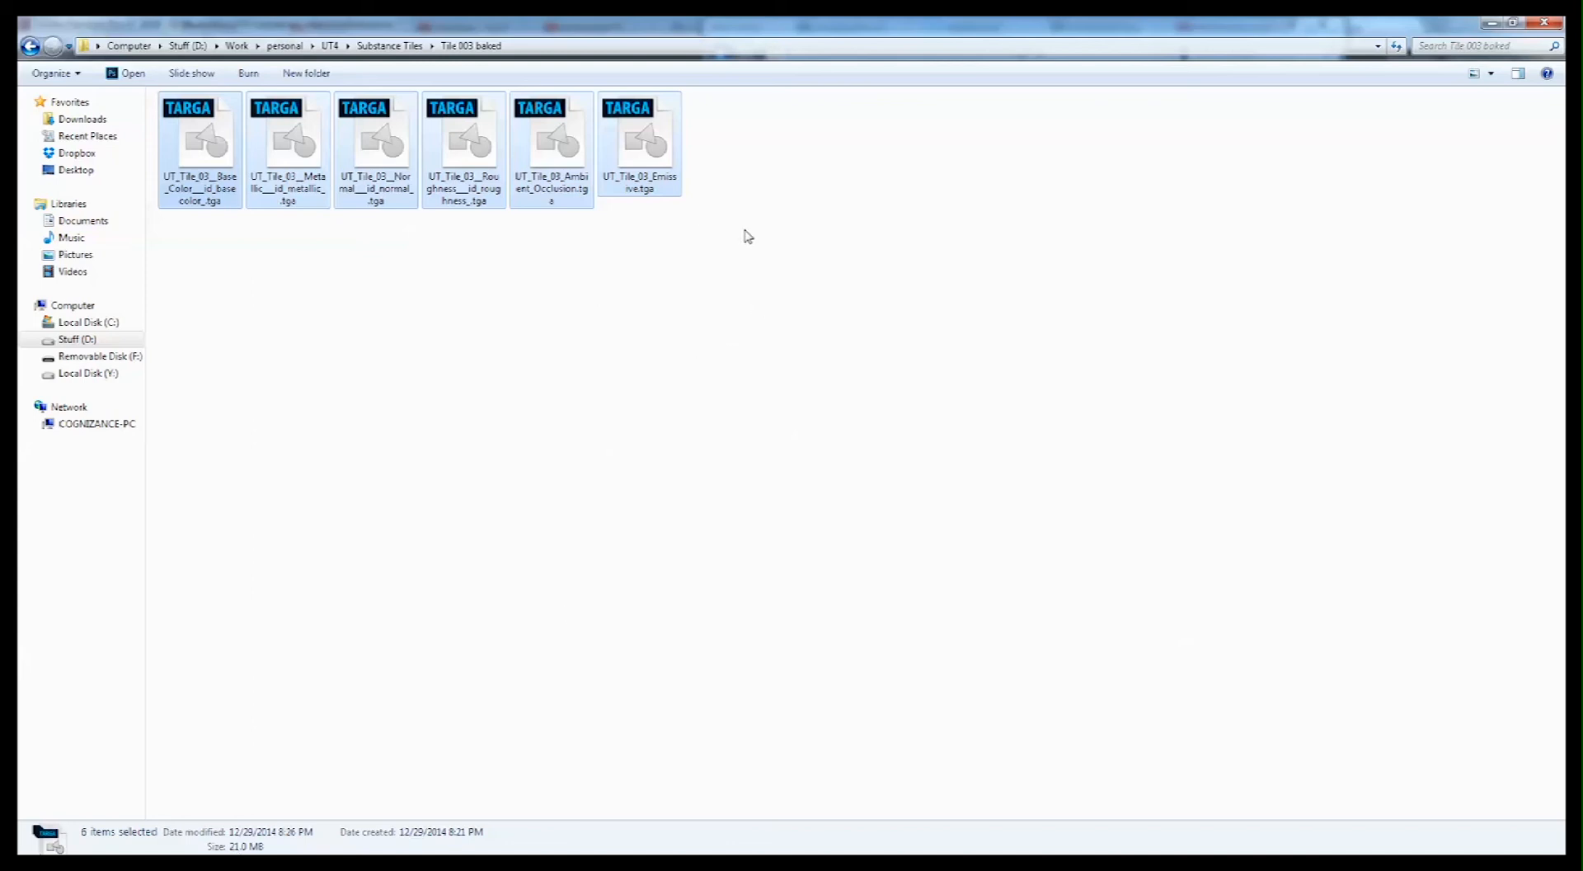
- Compare the file size of Tile003.sbsar in the Substance Tiles folder with that of the complete baked TGA set
key("BackSpace")
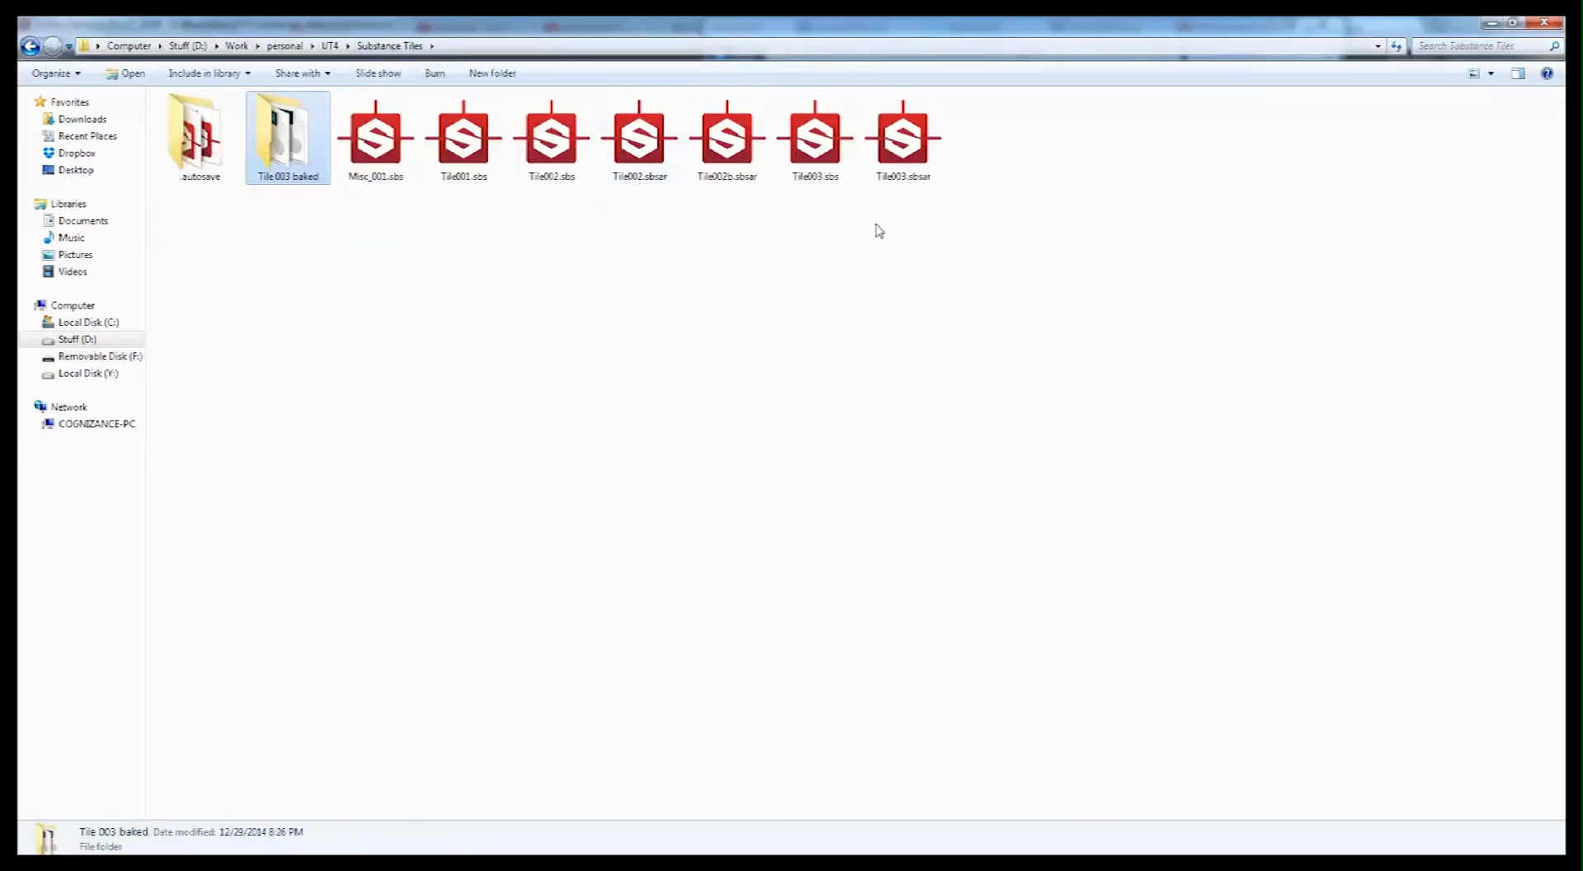
left_click(899, 169)
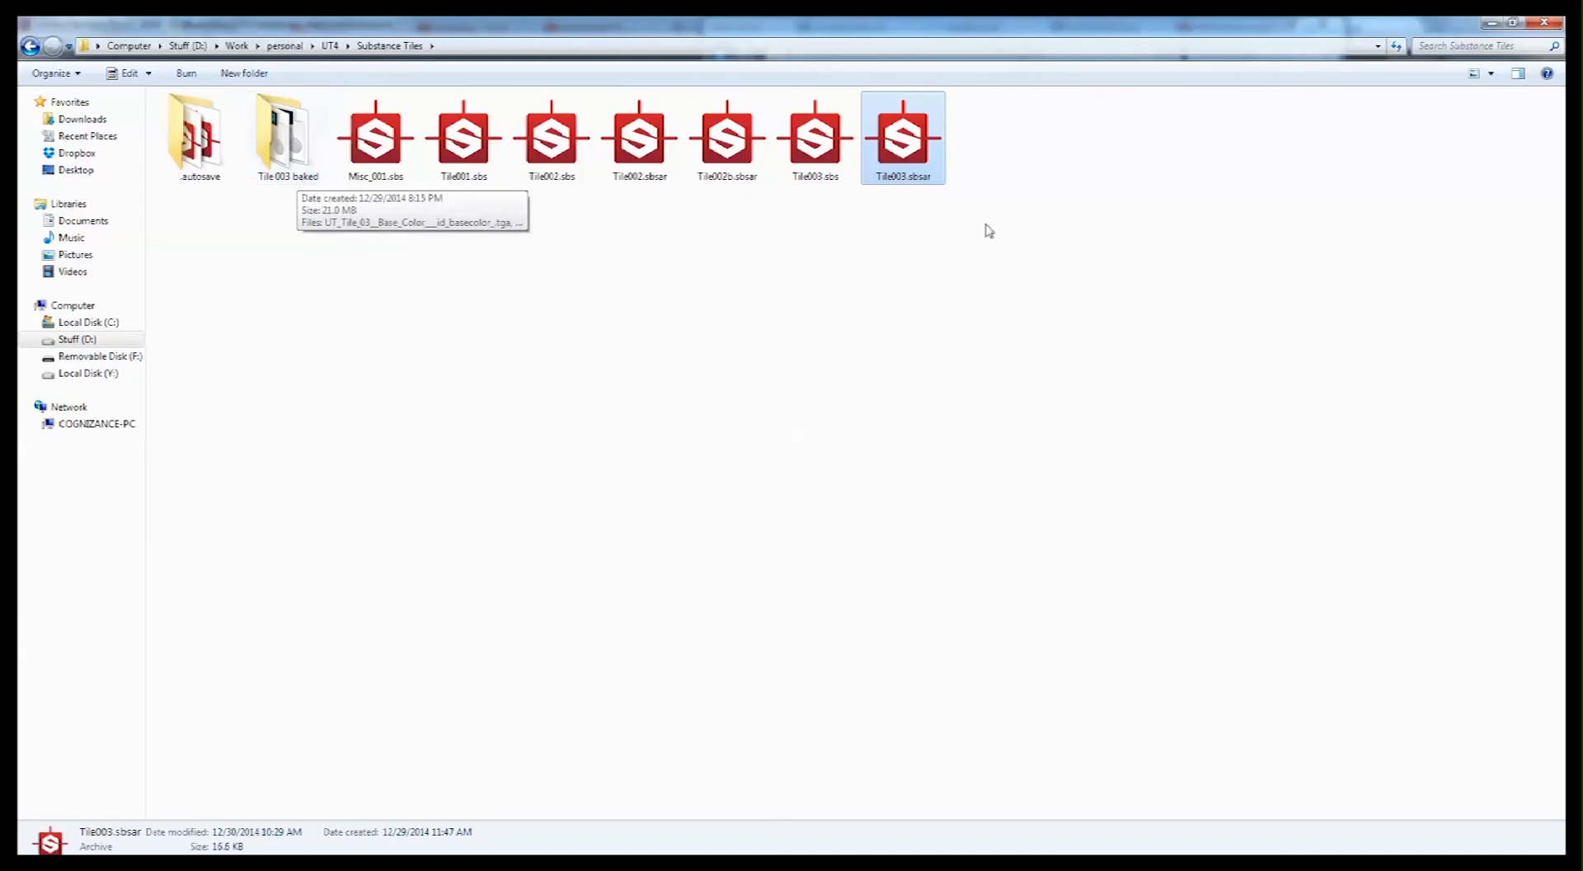
double_click(288, 138)
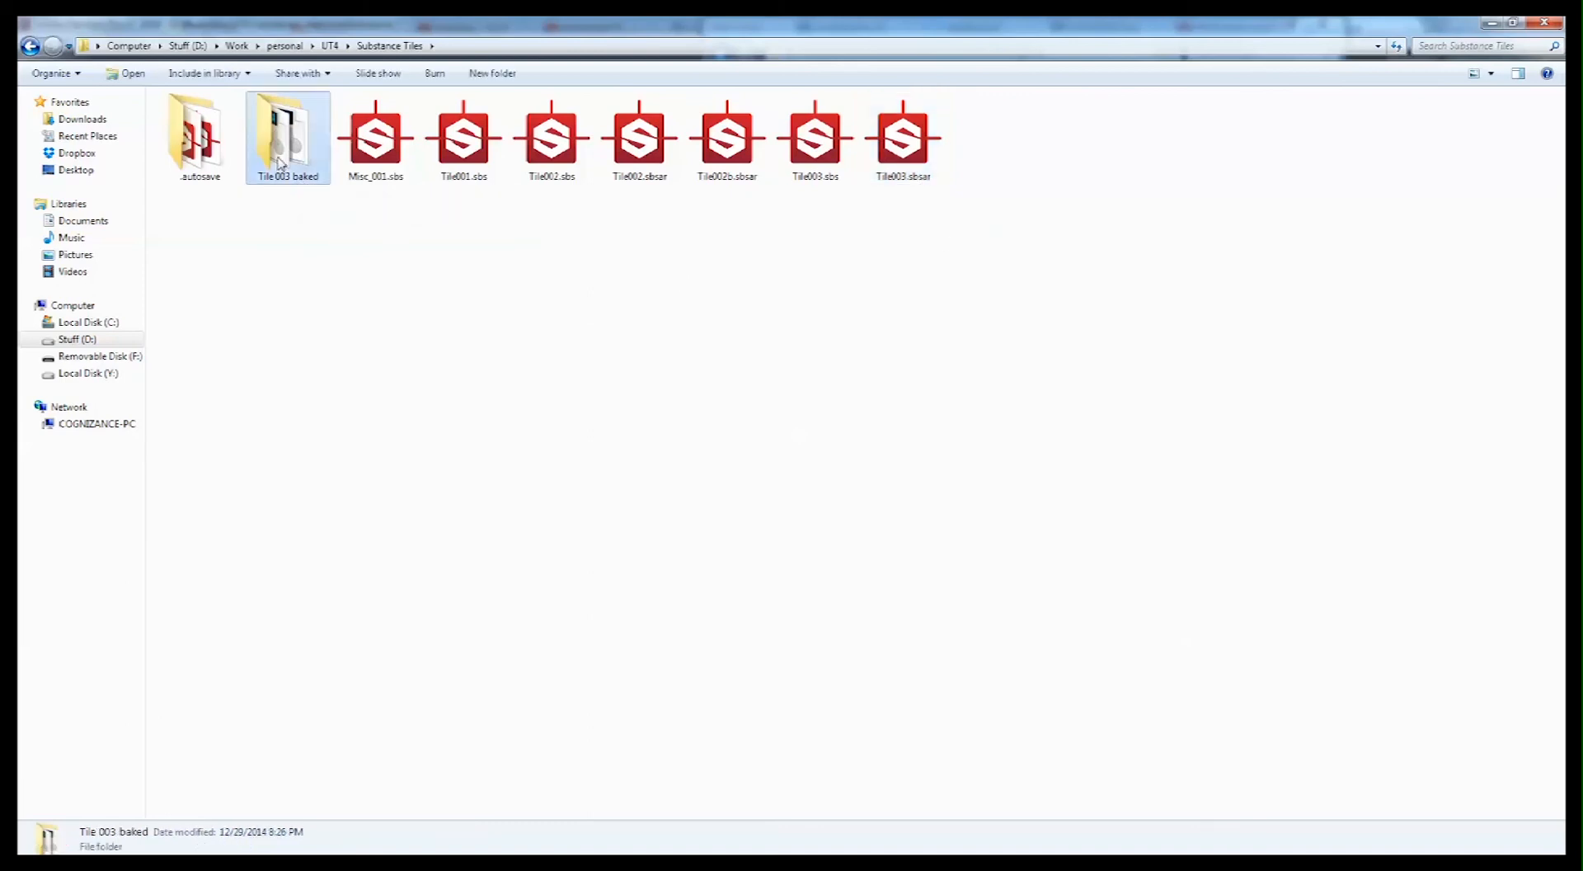
left_click_drag(769, 279, 153, 124)
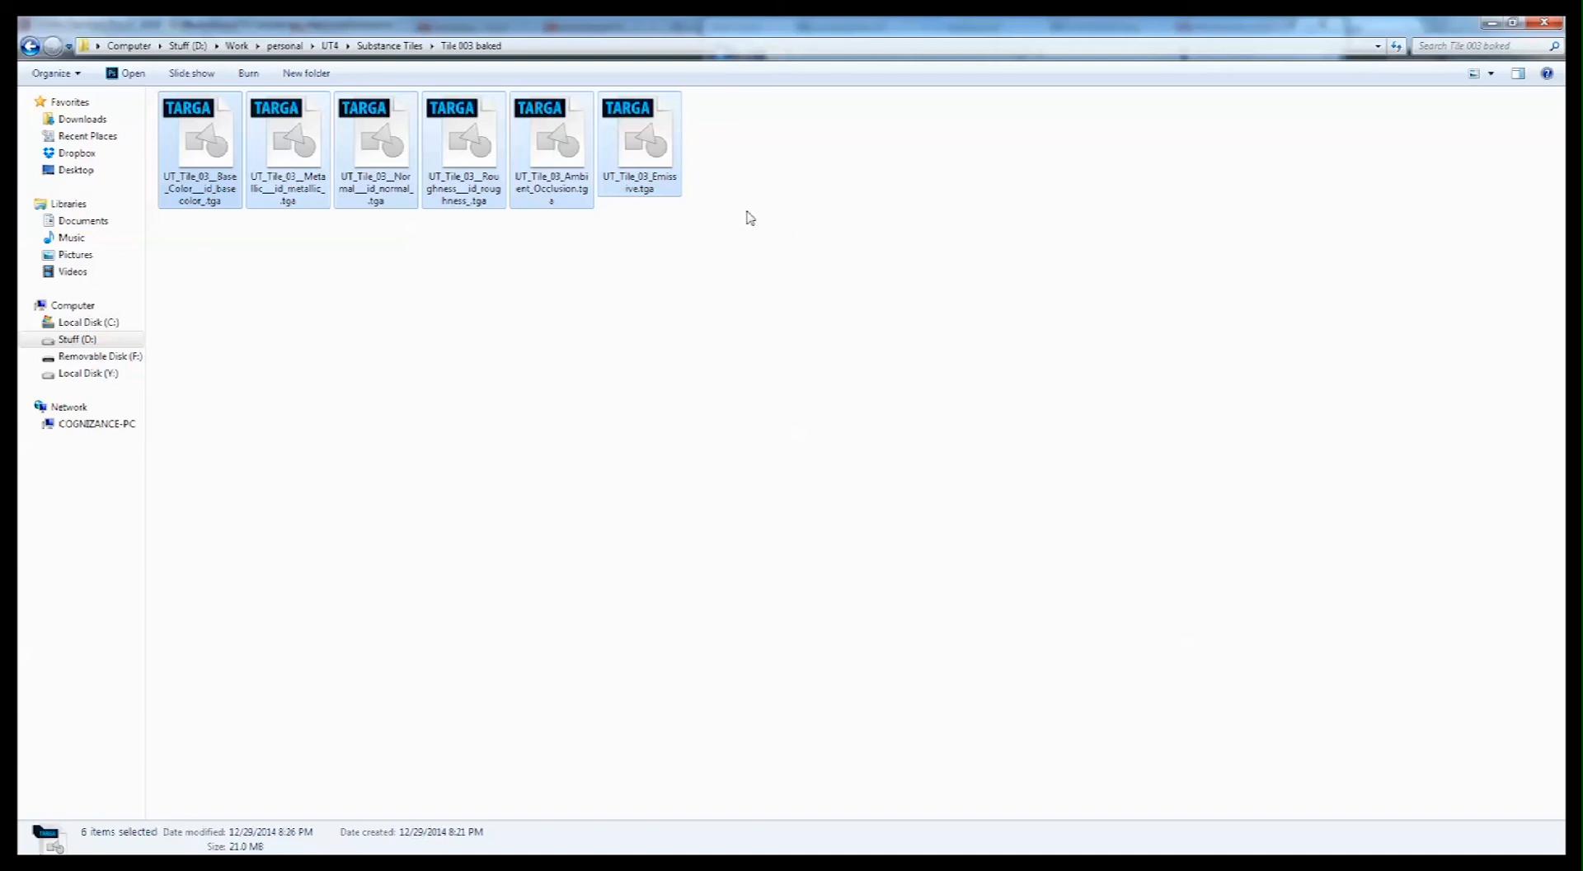
- Recheck the total size of the Tile 003 baked textures, then select Tile003.sbsar in the Substance Tiles folder again
left_click(411, 46)
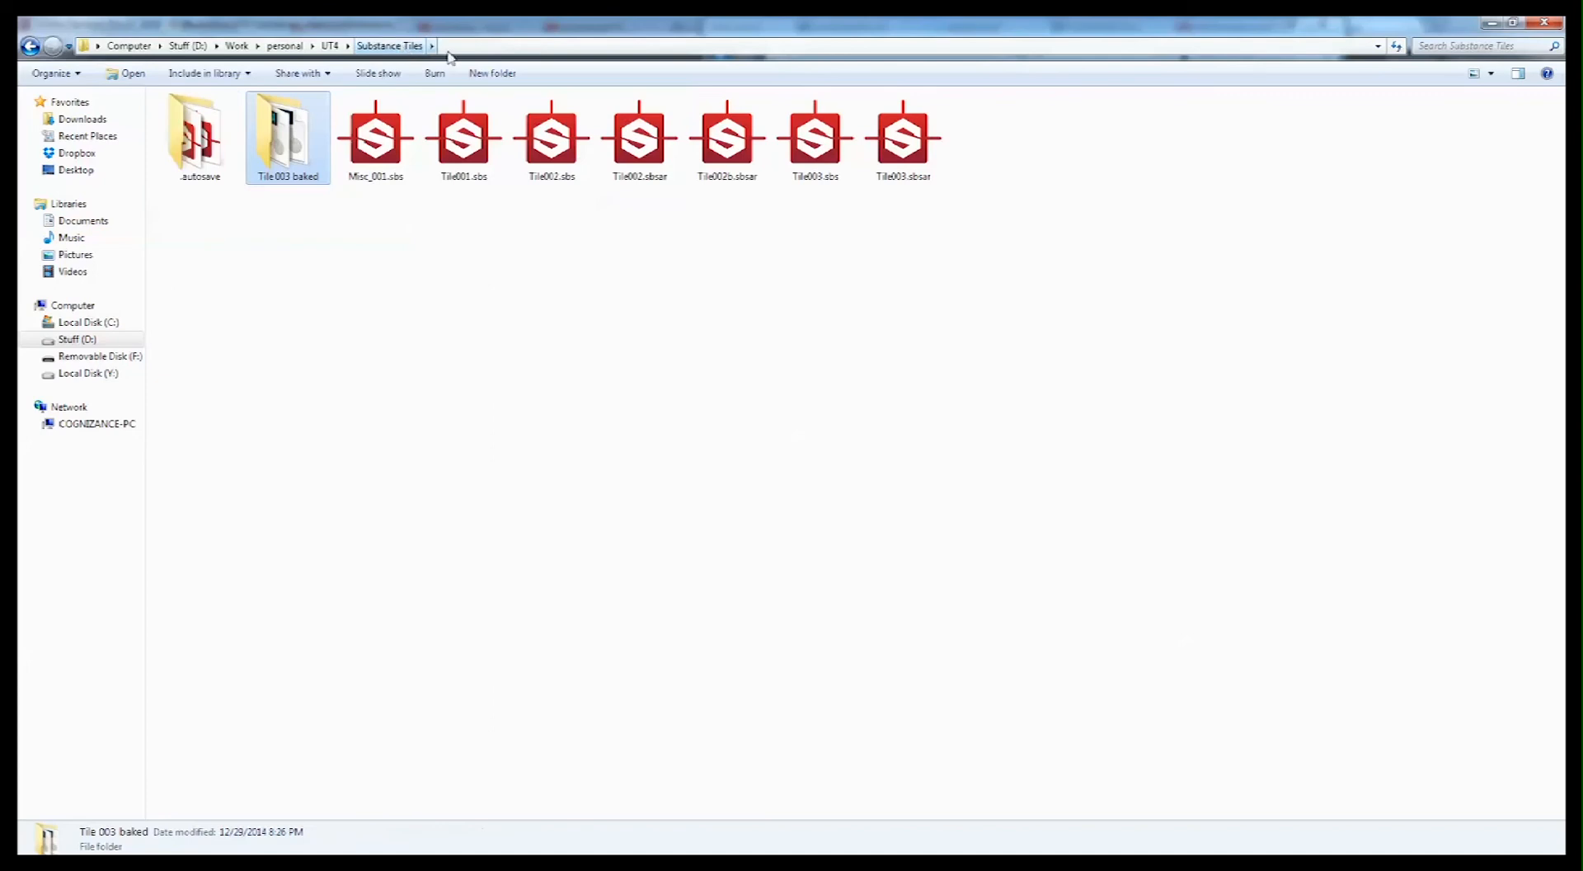
double_click(311, 132)
left_click_drag(763, 246, 118, 105)
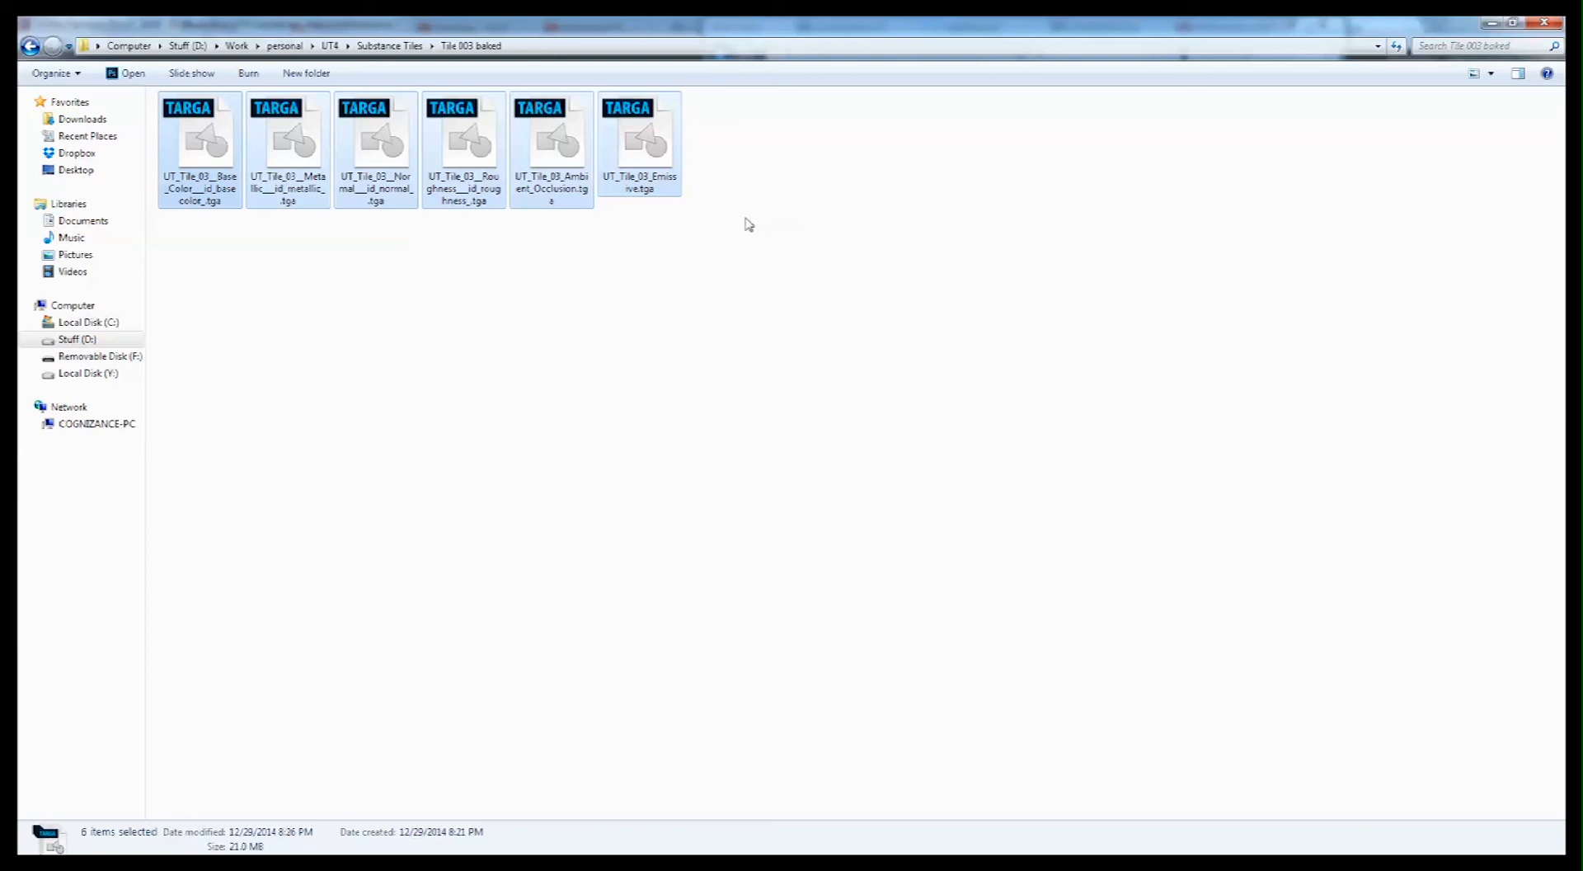
left_click_drag(759, 230, 206, 198)
left_click(418, 47)
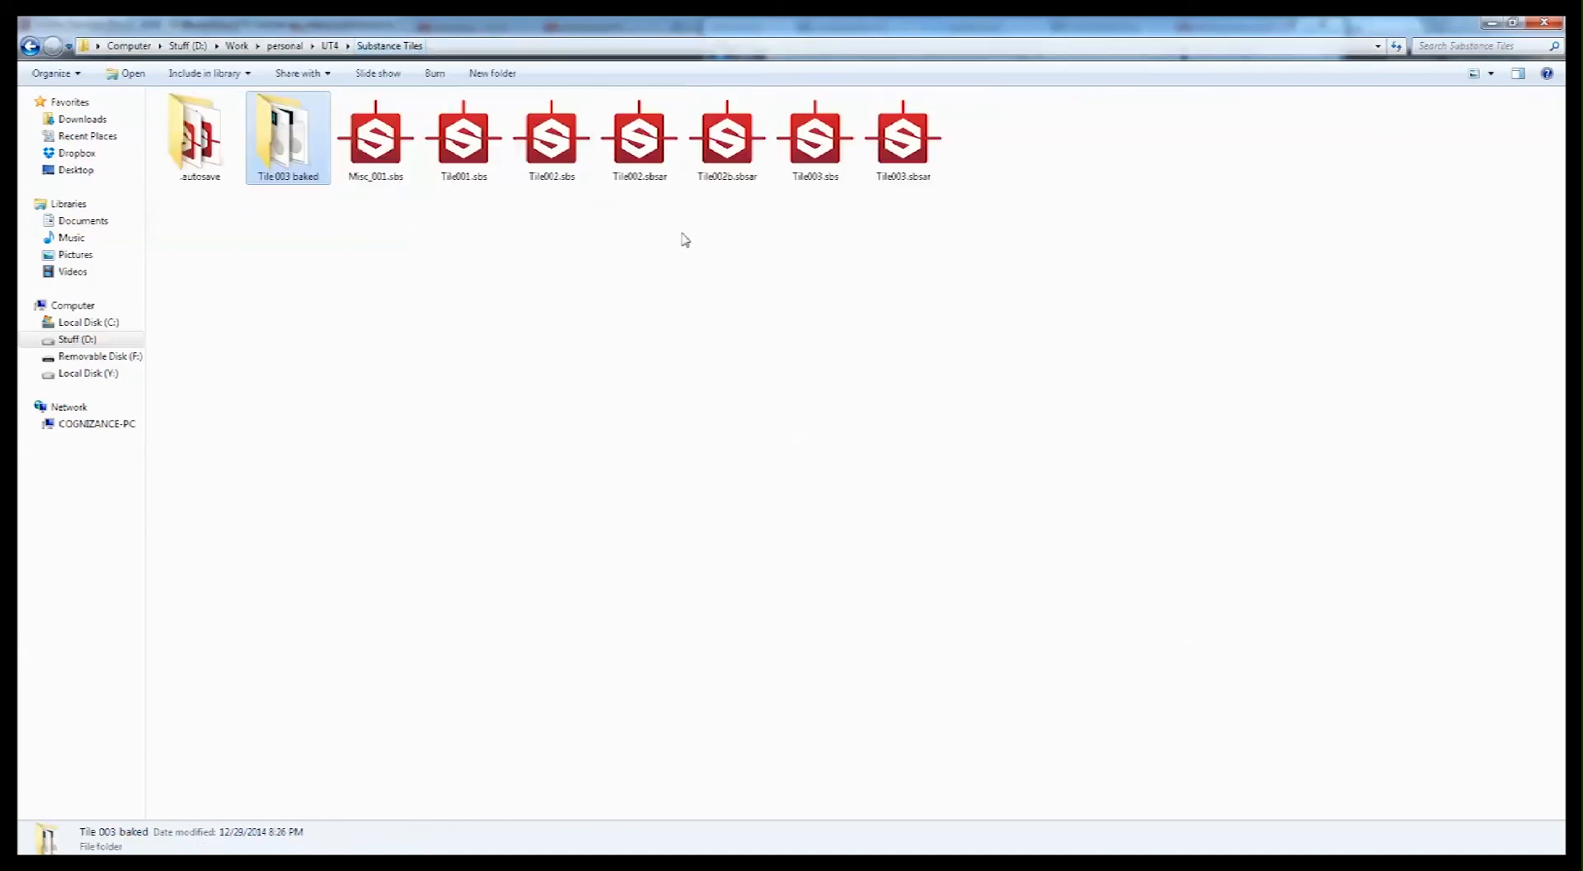
left_click(920, 176)
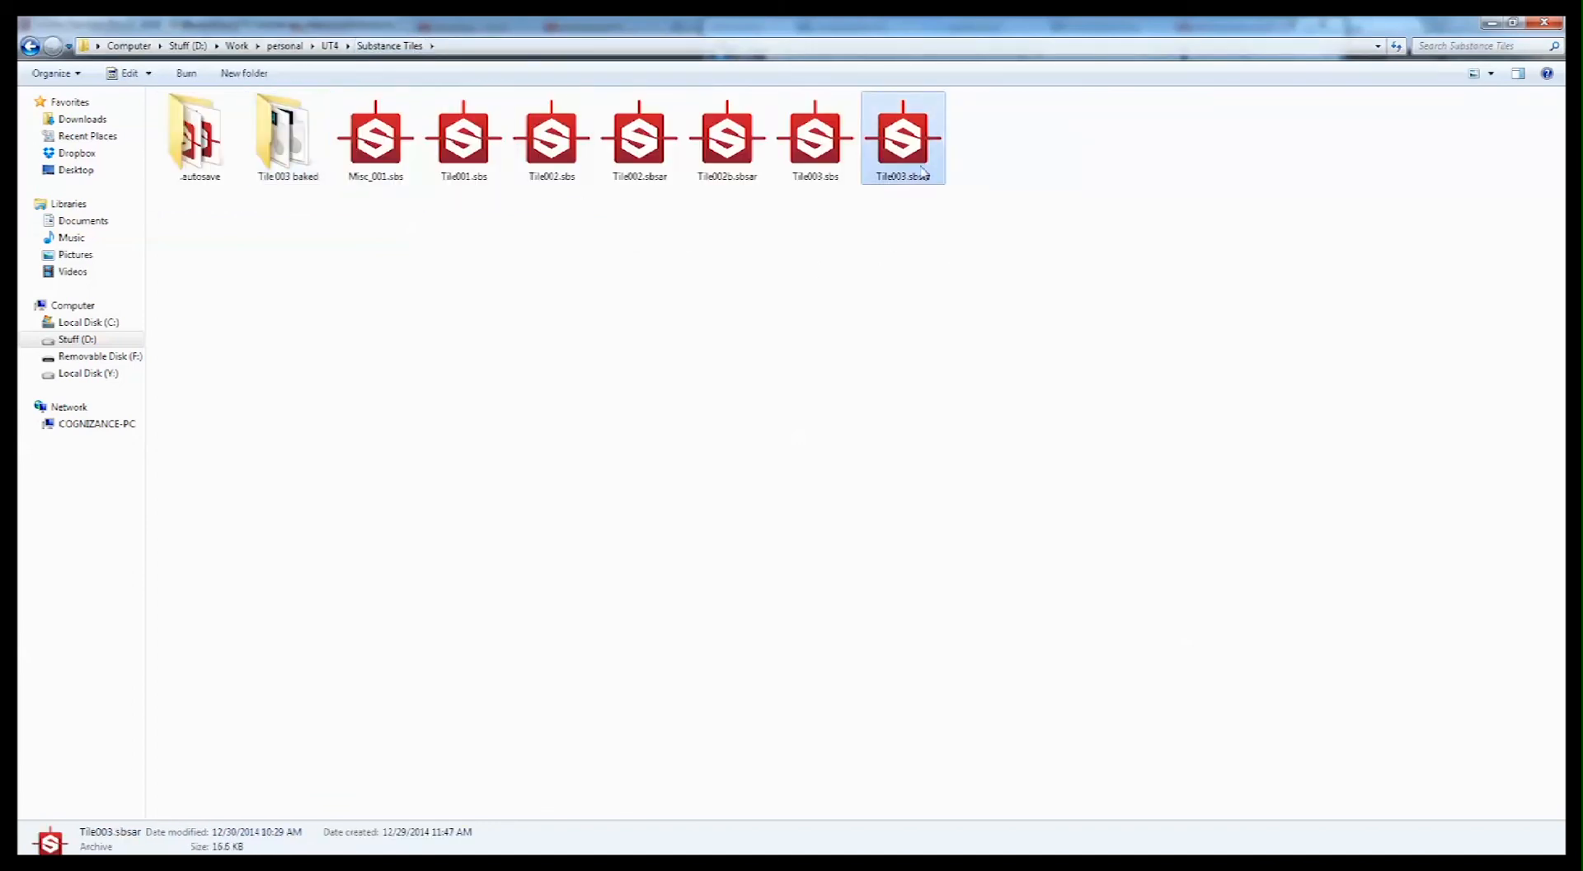